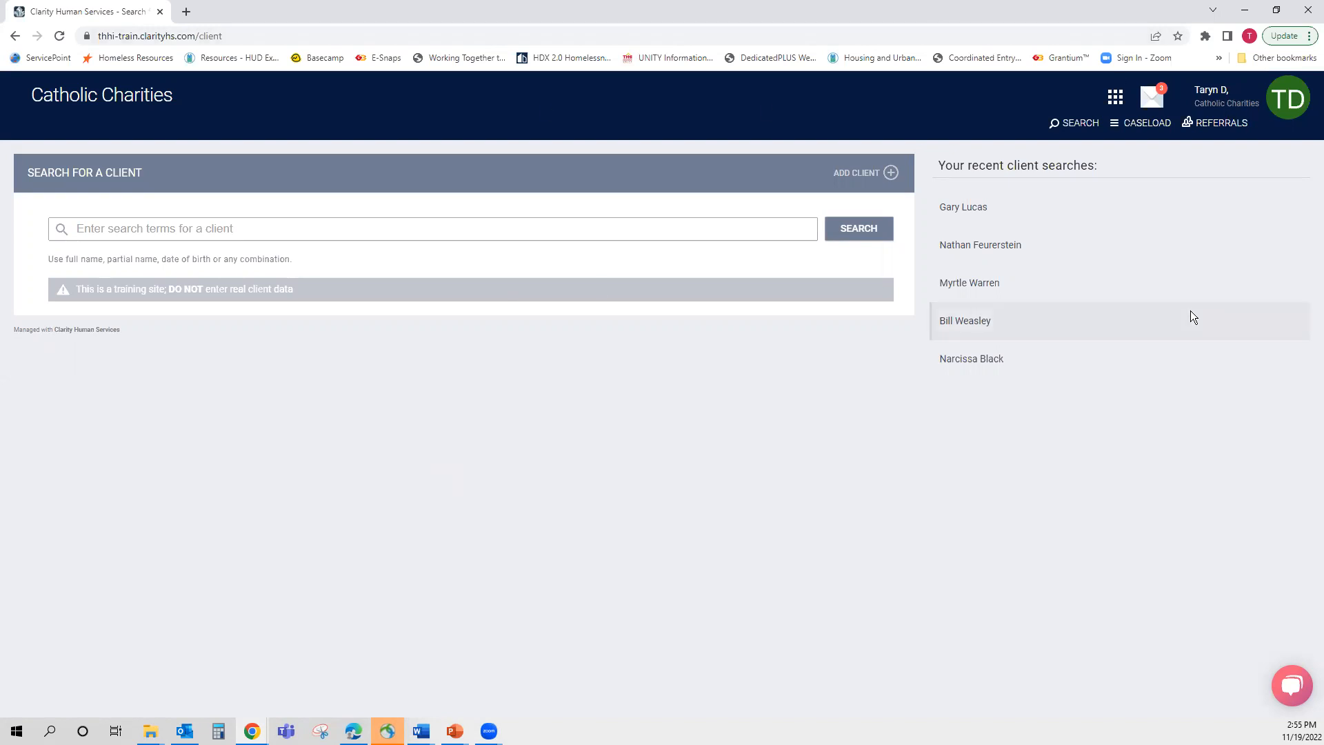
Open the community queue in the agency's referrals
{"action": "left_click", "coordinate": [1212, 133]}
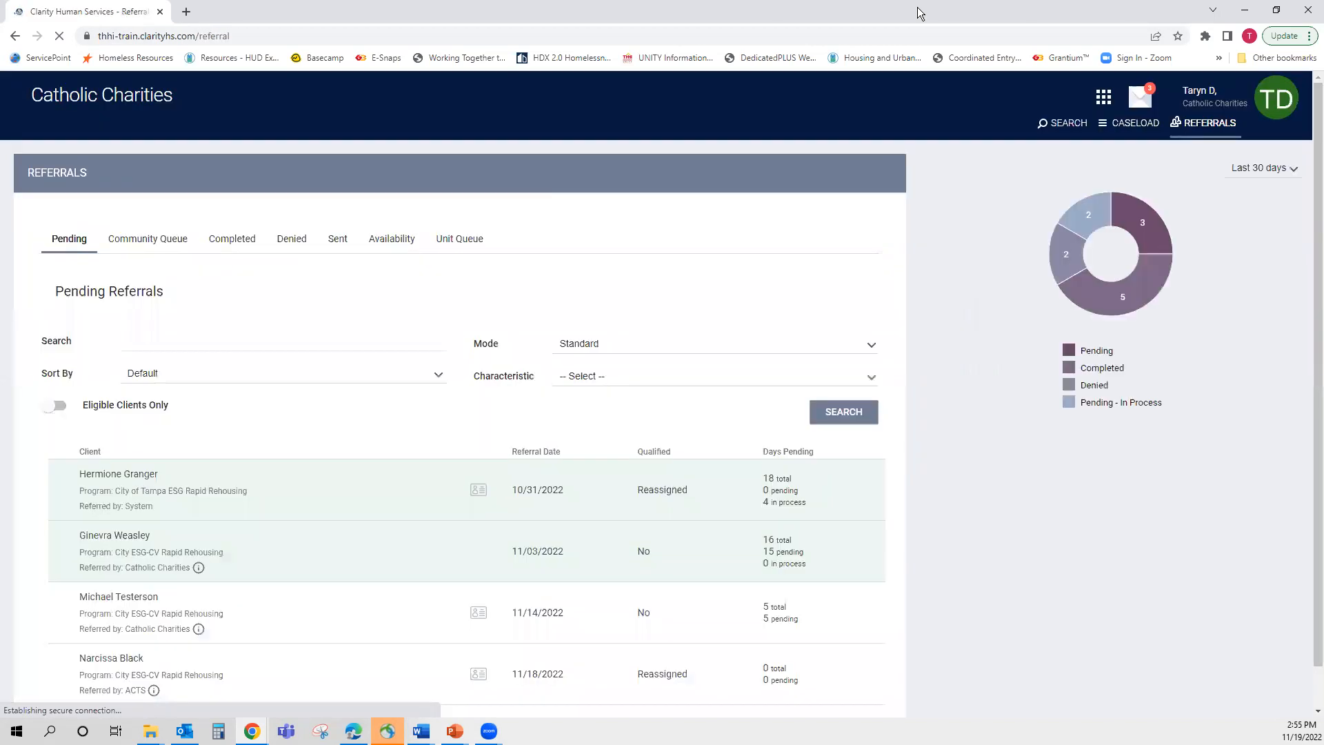
{"action": "left_click", "coordinate": [152, 250]}
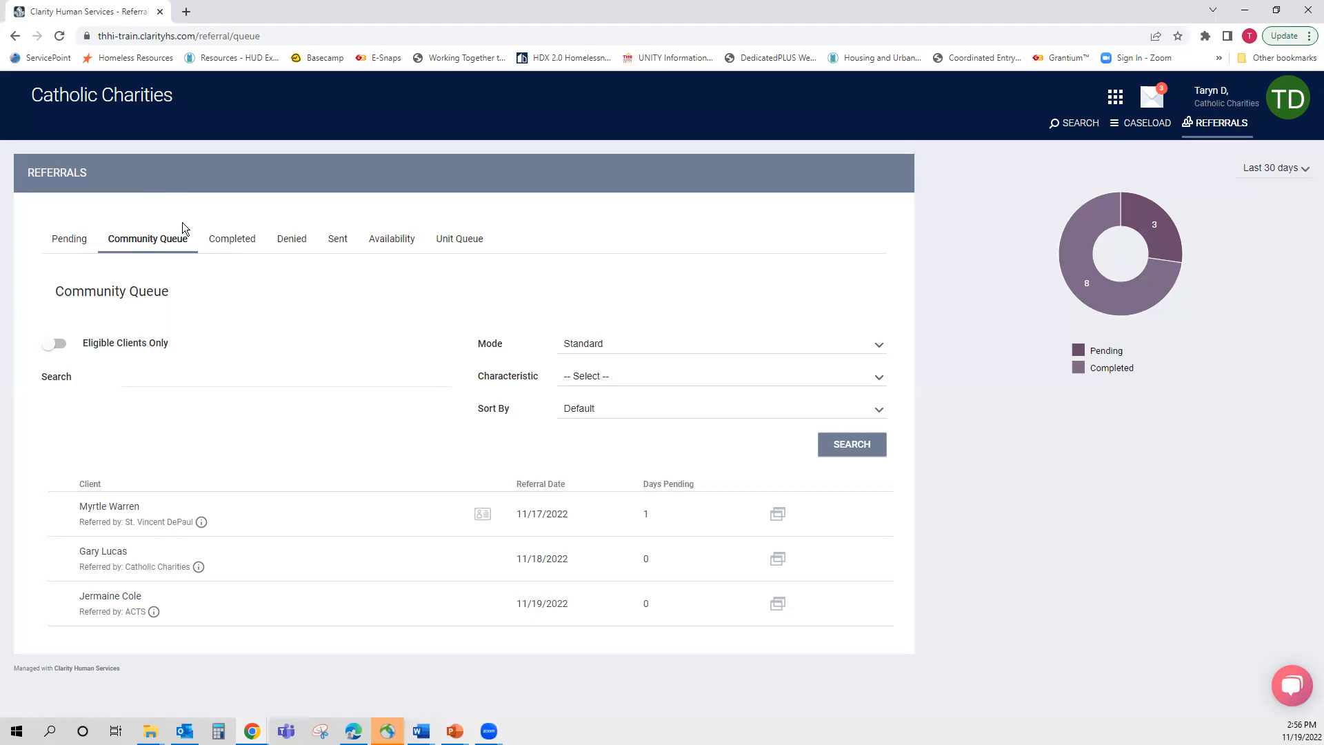
{"action": "left_click", "coordinate": [1080, 124]}
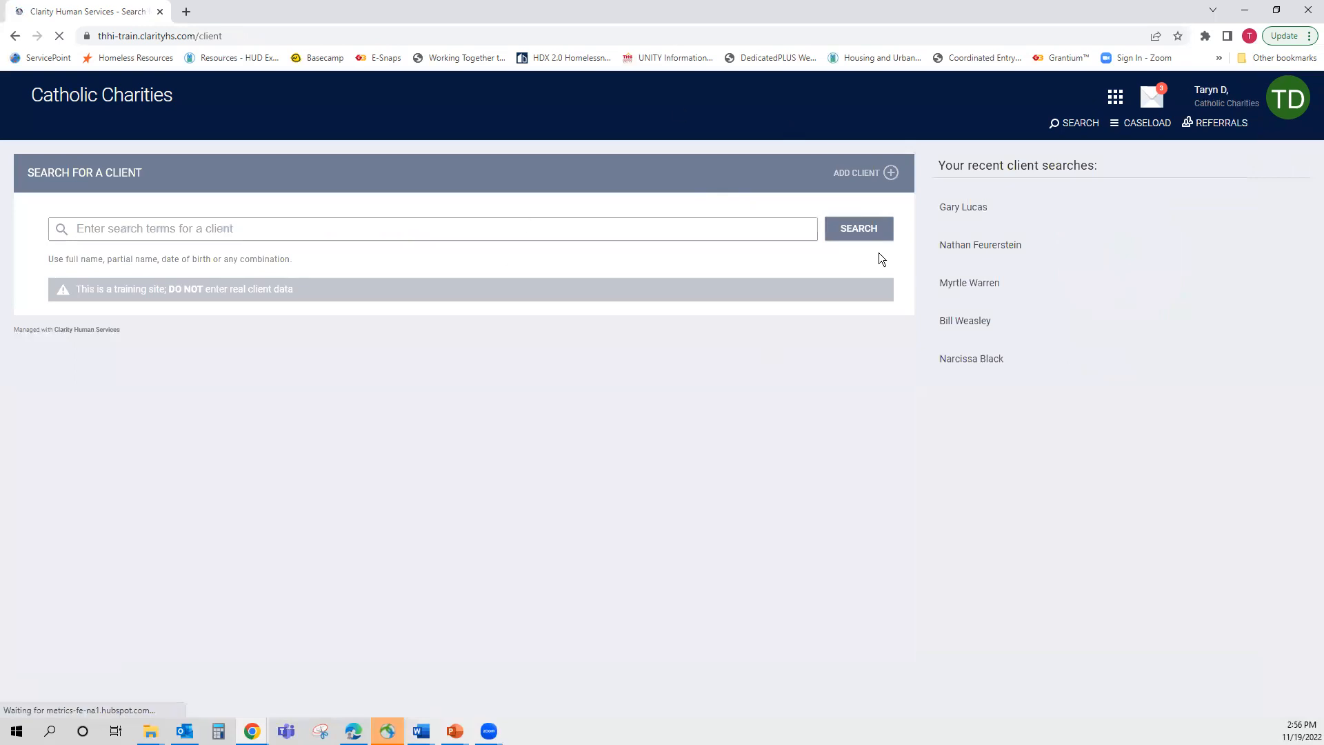
{"action": "left_click", "coordinate": [1231, 128]}
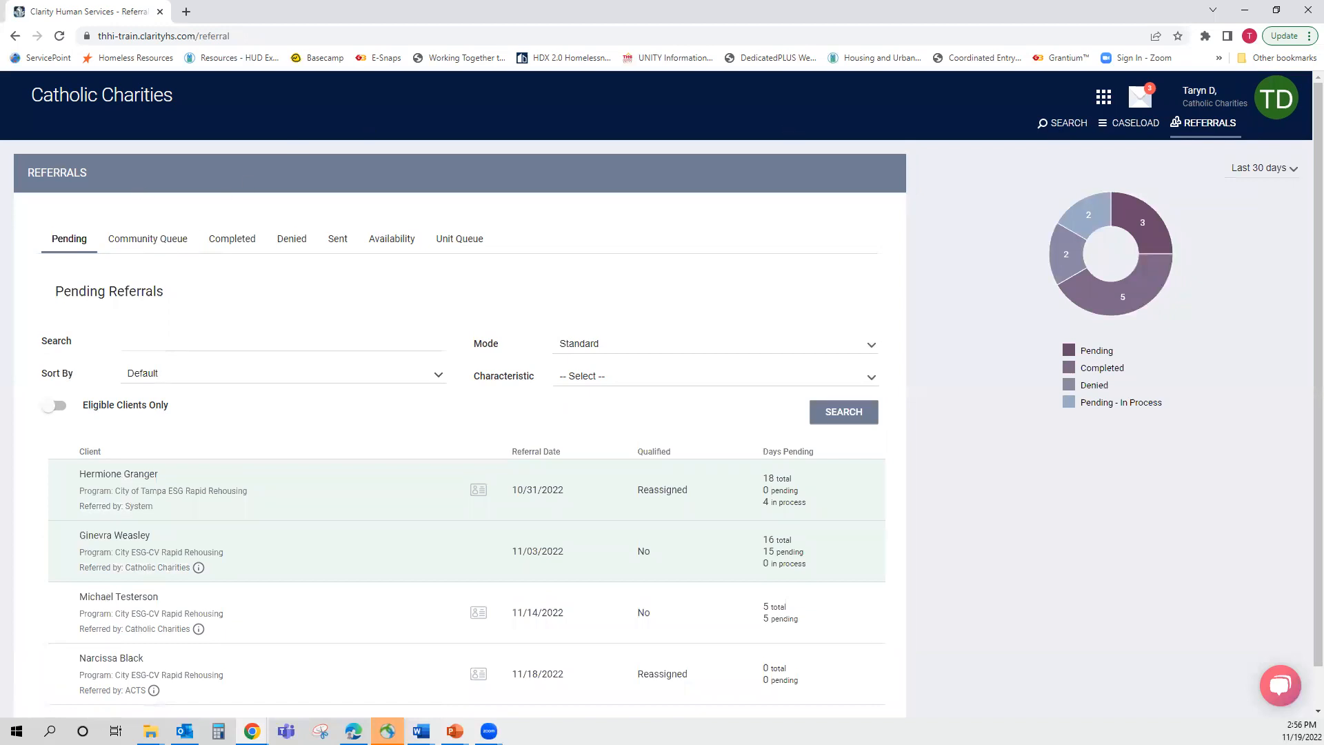
{"action": "left_click", "coordinate": [138, 240]}
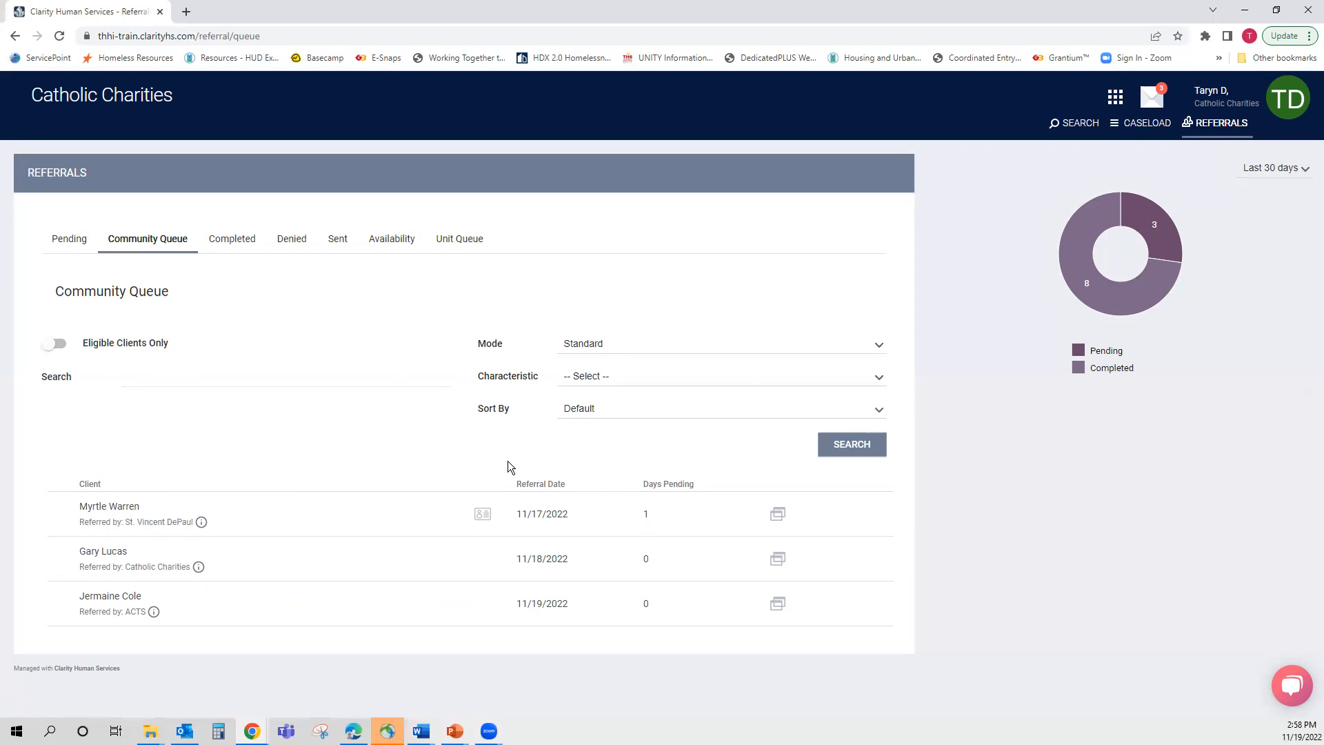
Sort the community queue by Referring Agency, run the search, and view the available characteristic filters
{"action": "left_click", "coordinate": [581, 408]}
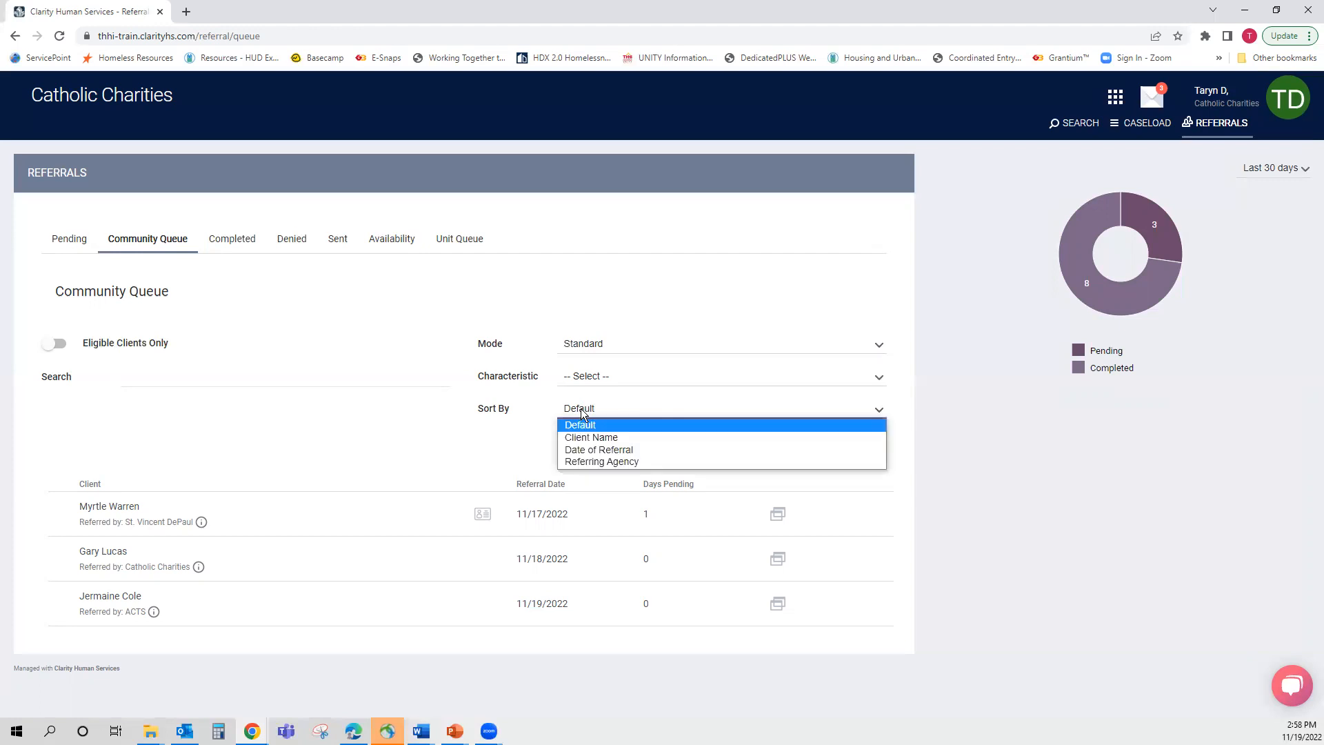
{"action": "left_click", "coordinate": [597, 462]}
{"action": "left_click", "coordinate": [848, 452]}
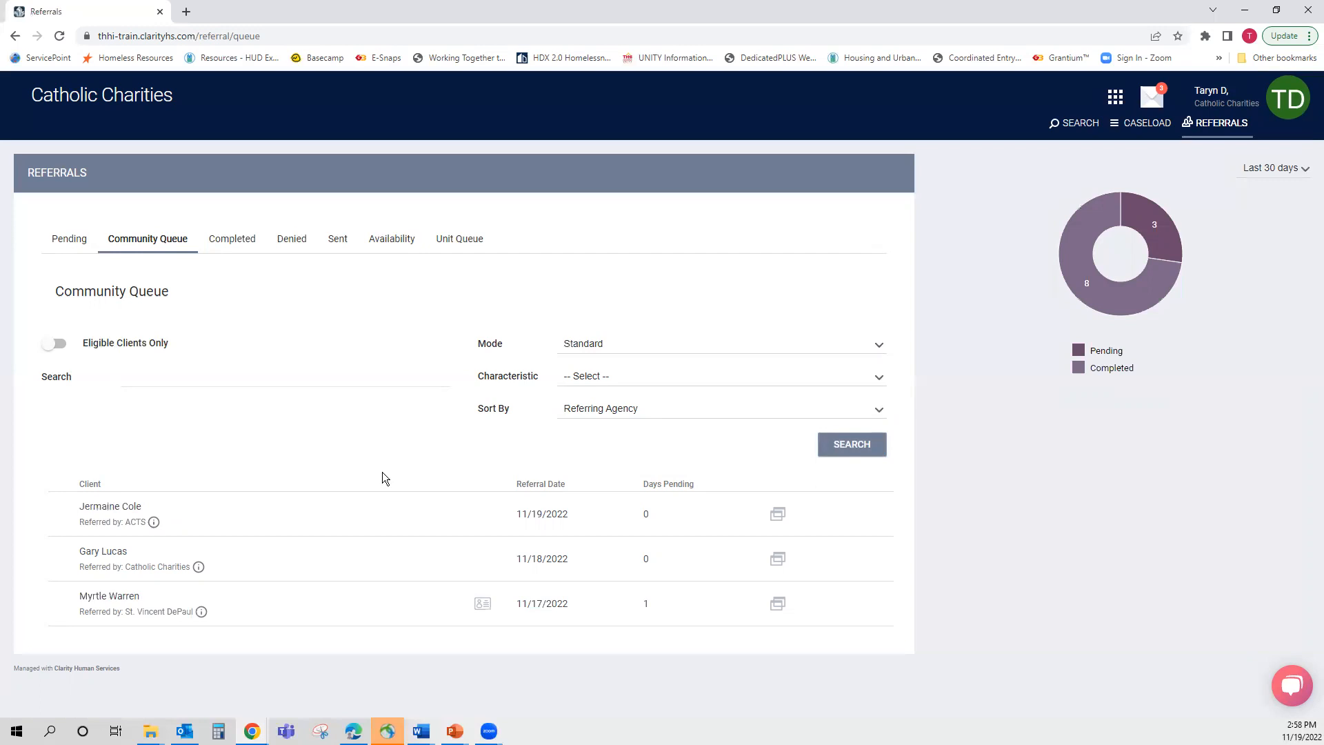
{"action": "left_click", "coordinate": [607, 378]}
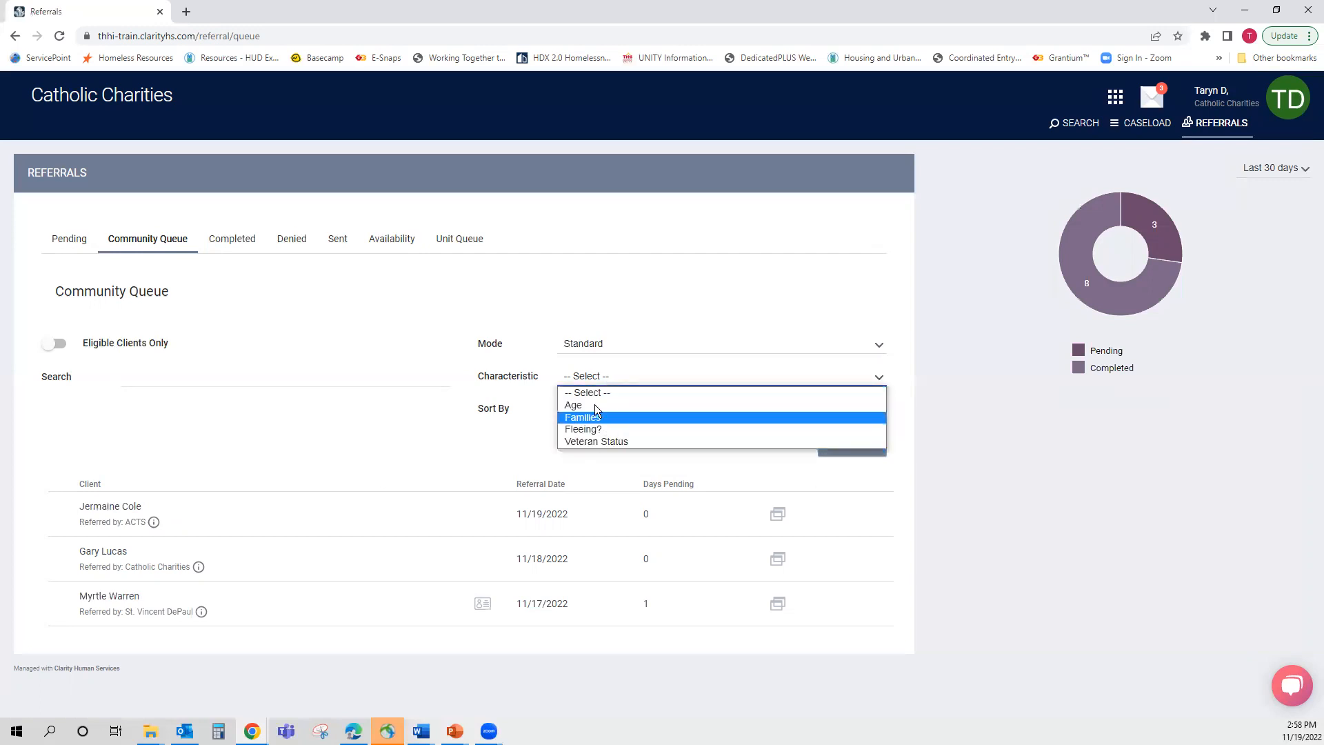
{"action": "left_click", "coordinate": [443, 441]}
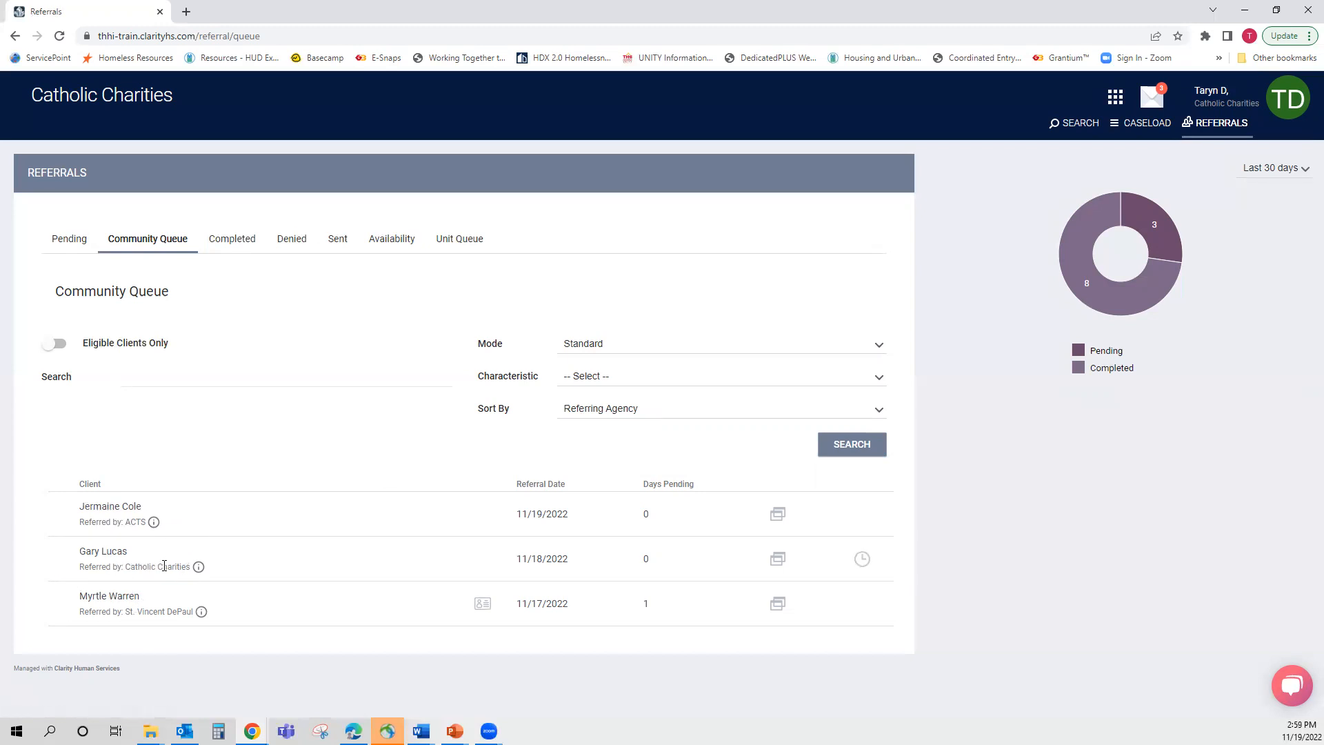
From the history of the queued client referred by Catholic Charities, open the By-name List referral for editing
{"action": "left_click", "coordinate": [104, 556]}
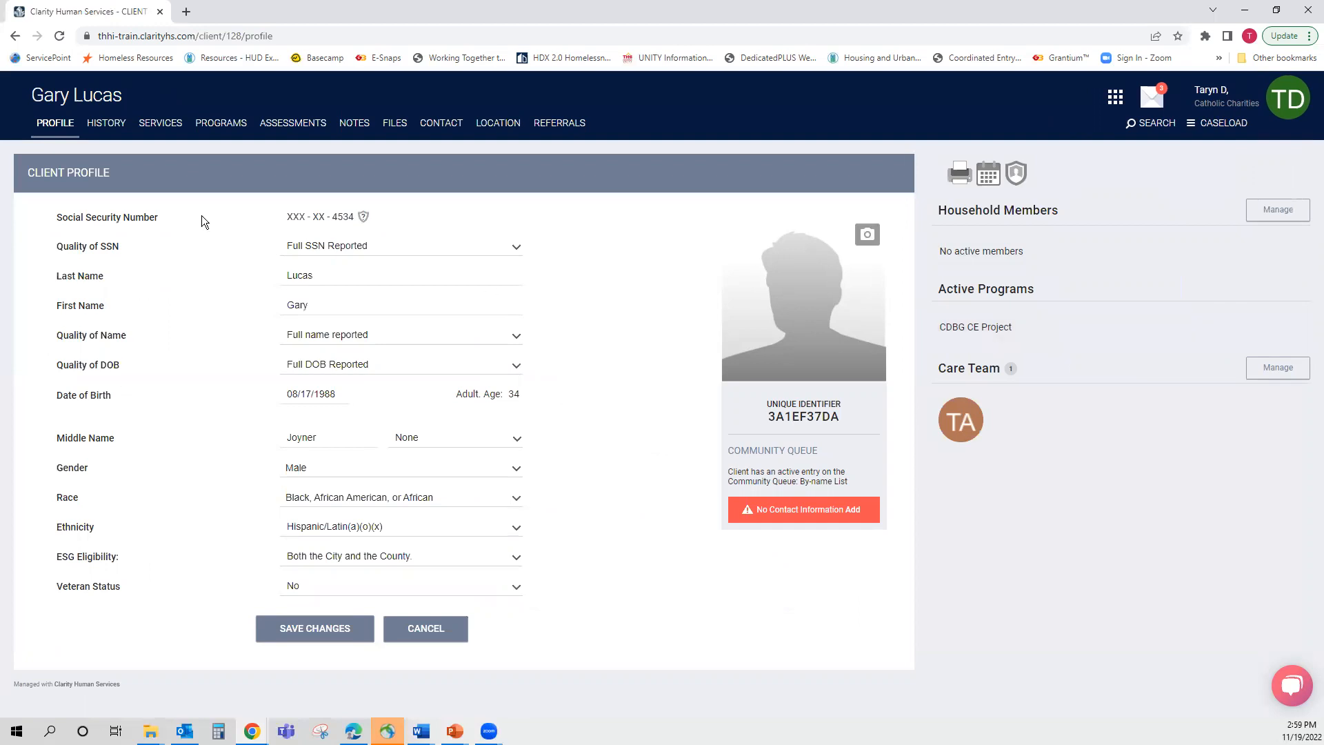
{"action": "left_click", "coordinate": [120, 128]}
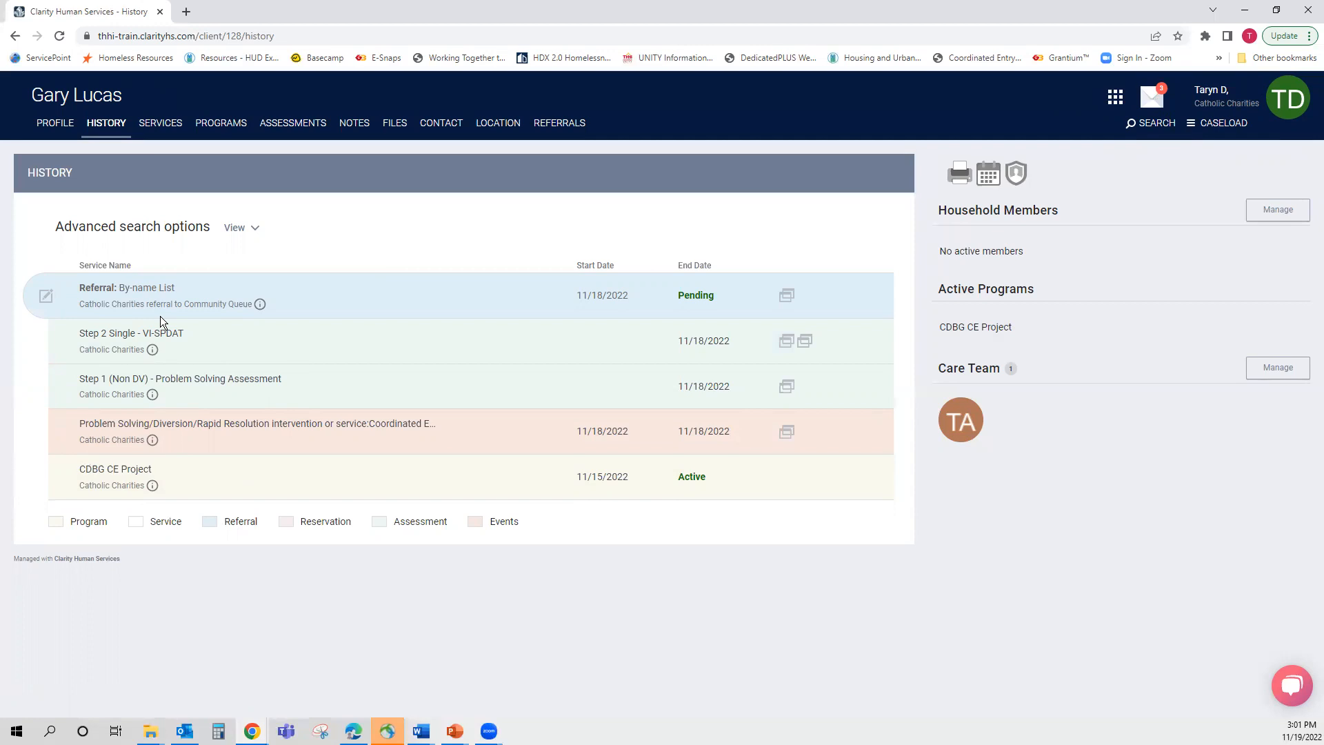
{"action": "left_click", "coordinate": [45, 302]}
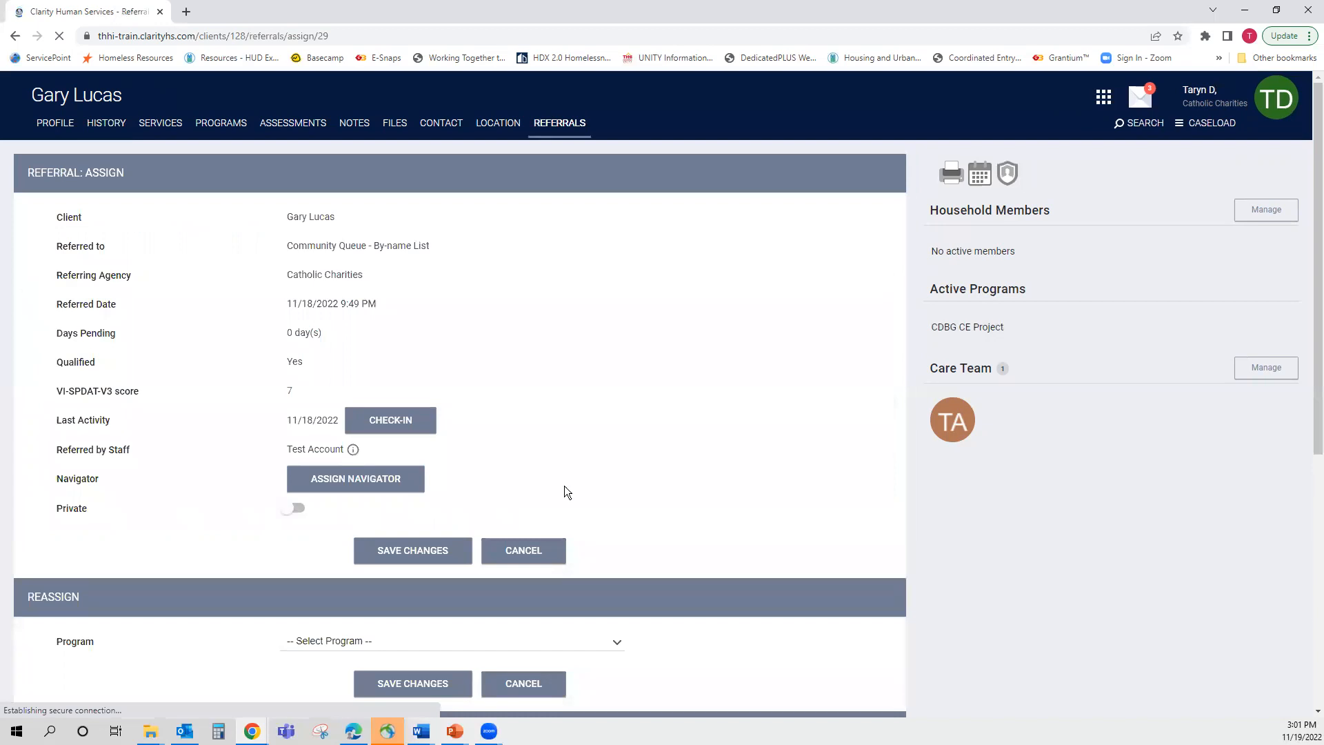
Review the programs available for reassignment and the referring agency on the client's By-name List referral
{"action": "scroll", "coordinate": [564, 486], "scroll_direction": "down", "scroll_amount": 2}
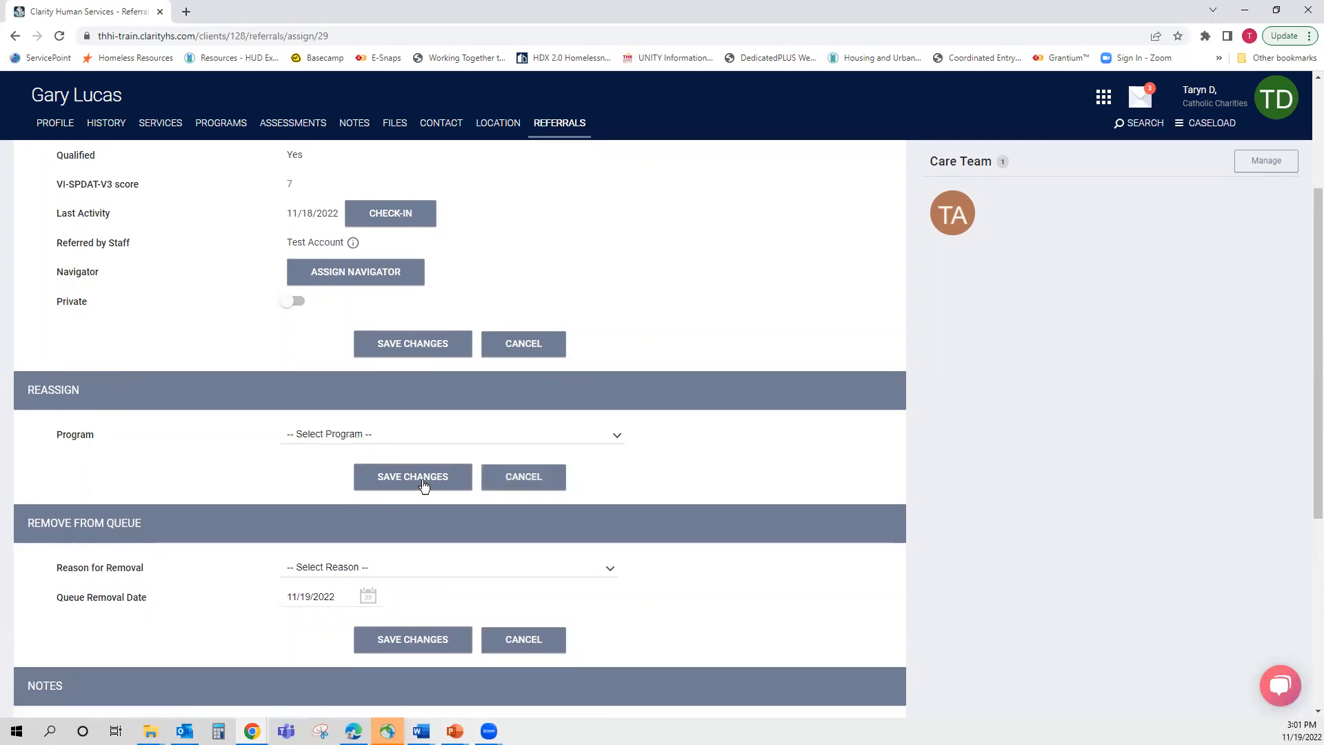
{"action": "left_click", "coordinate": [498, 433]}
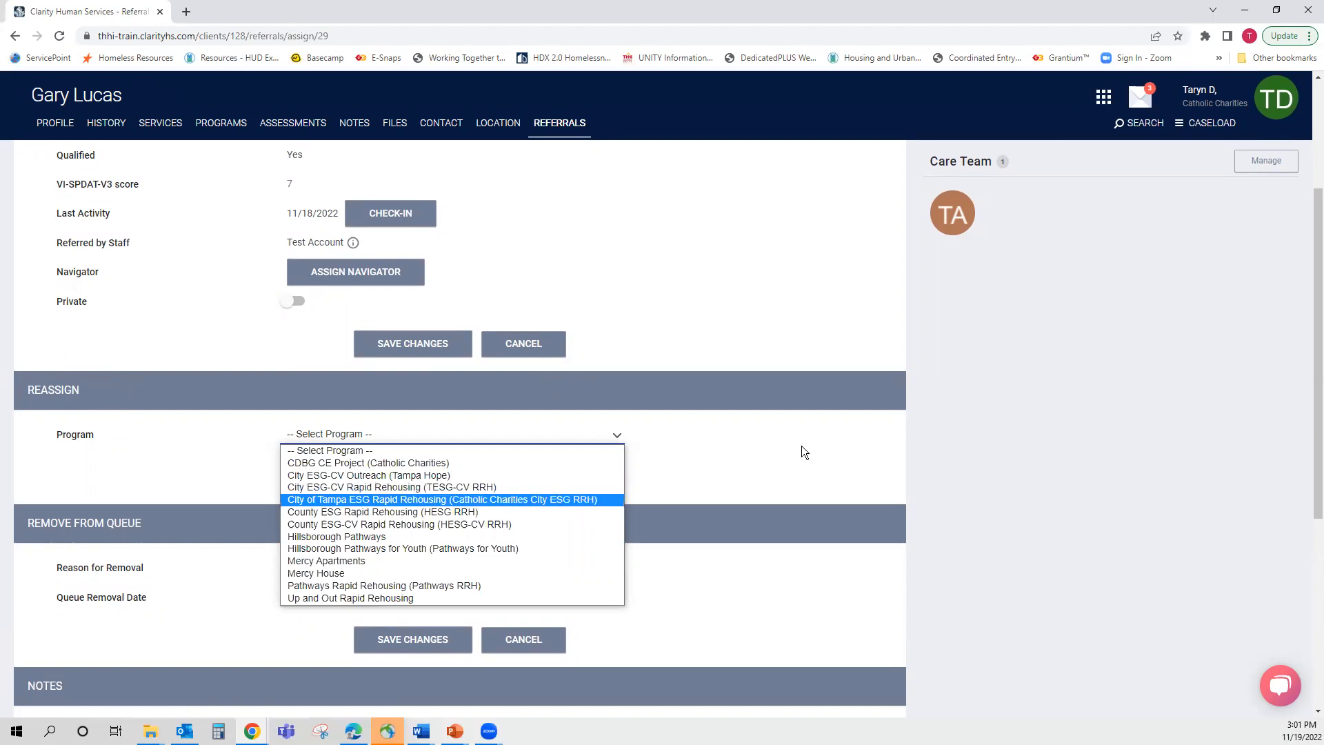
{"action": "scroll", "coordinate": [802, 446], "scroll_direction": "up", "scroll_amount": 3}
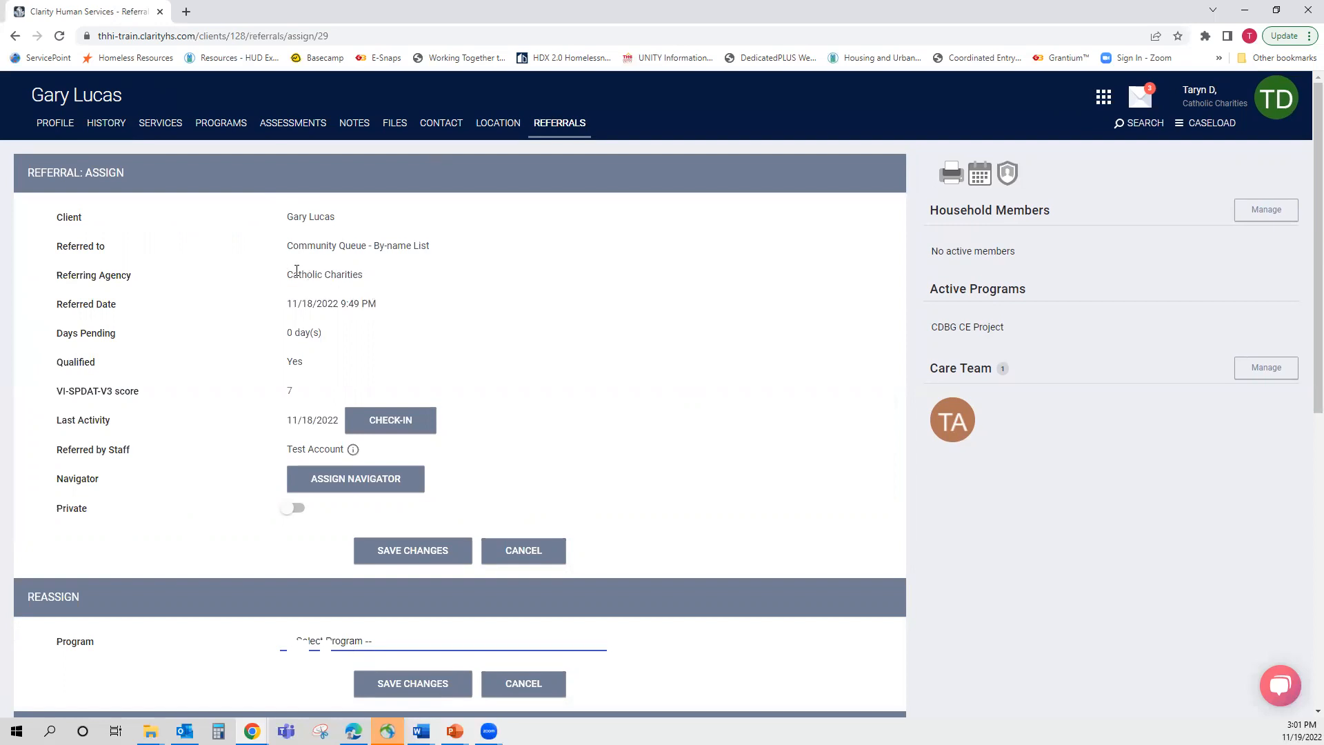
{"action": "left_click_drag", "start_coordinate": [288, 274], "coordinate": [365, 304]}
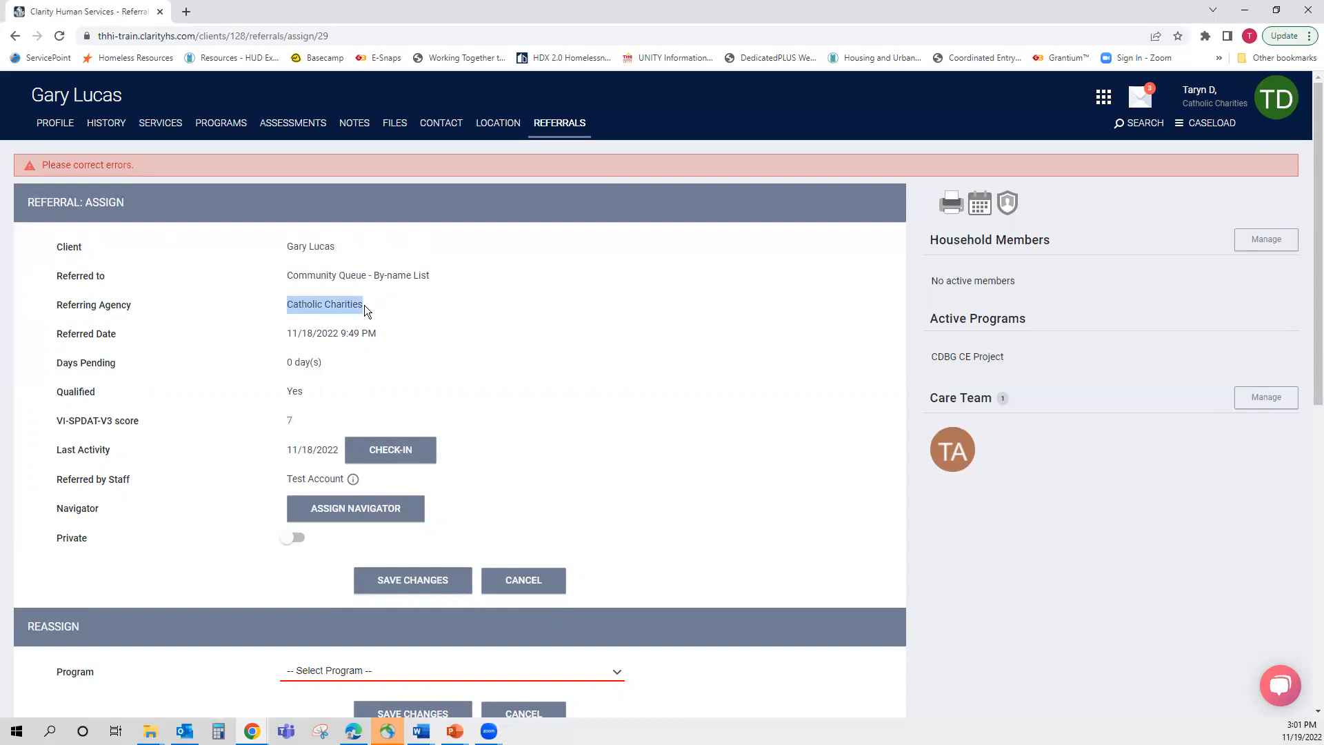
{"action": "left_click", "coordinate": [306, 305]}
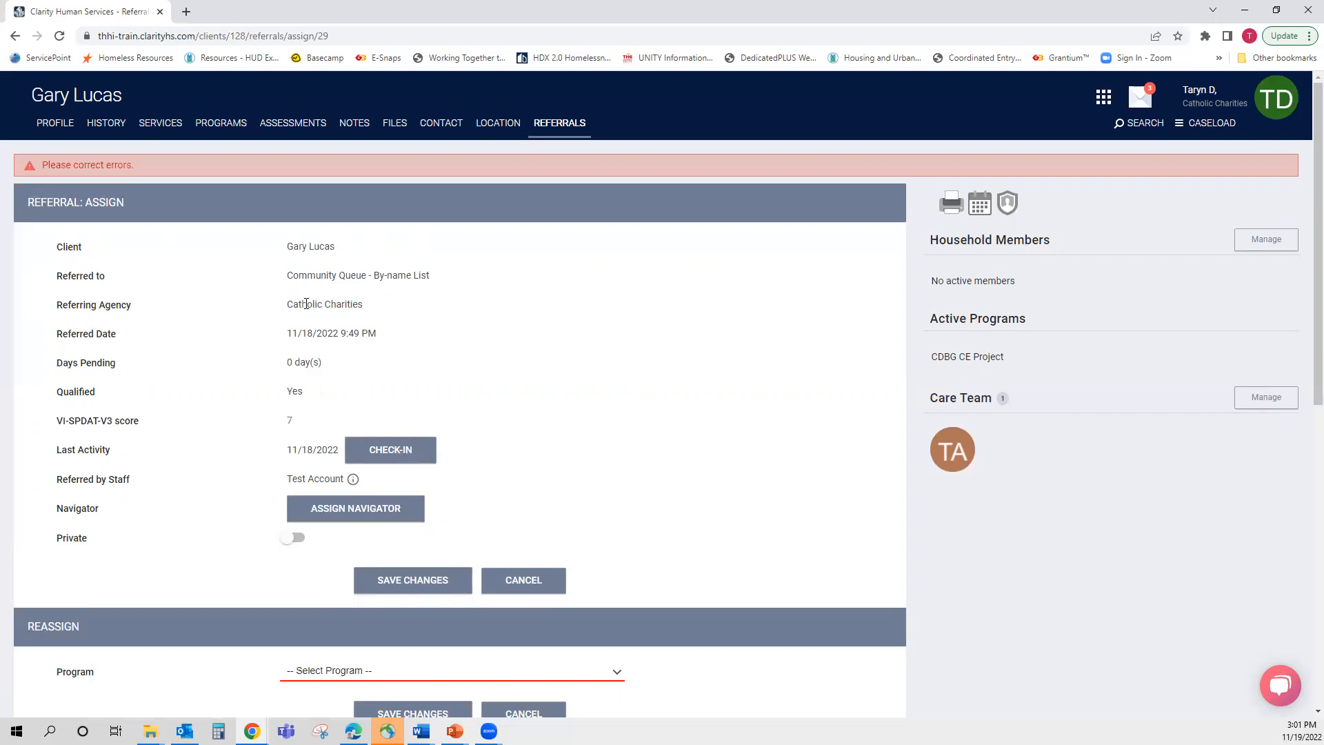
Reassign the referral to City of Tampa ESG Rapid Rehousing (Catholic Charities City ESG RRH) and save the changes
{"action": "scroll", "coordinate": [306, 303], "scroll_direction": "down", "scroll_amount": 1}
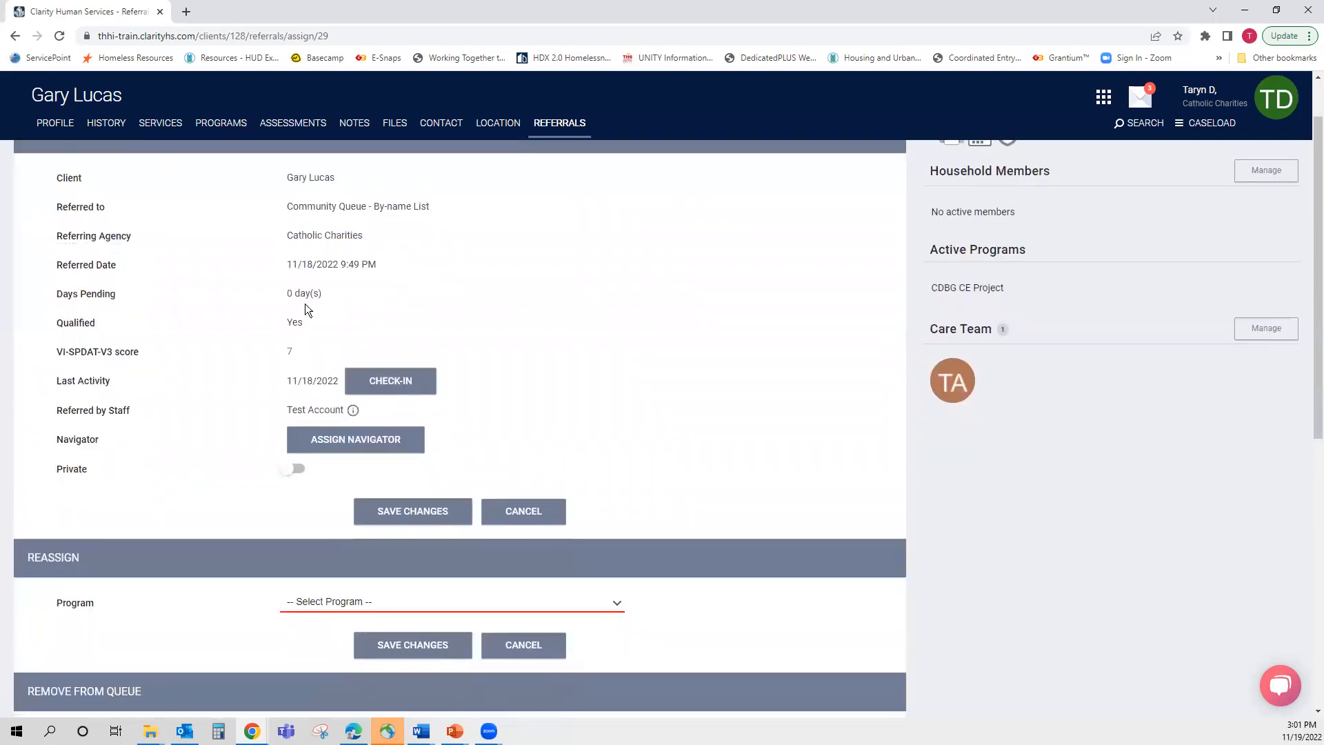
{"action": "scroll", "coordinate": [310, 343], "scroll_direction": "down", "scroll_amount": 4}
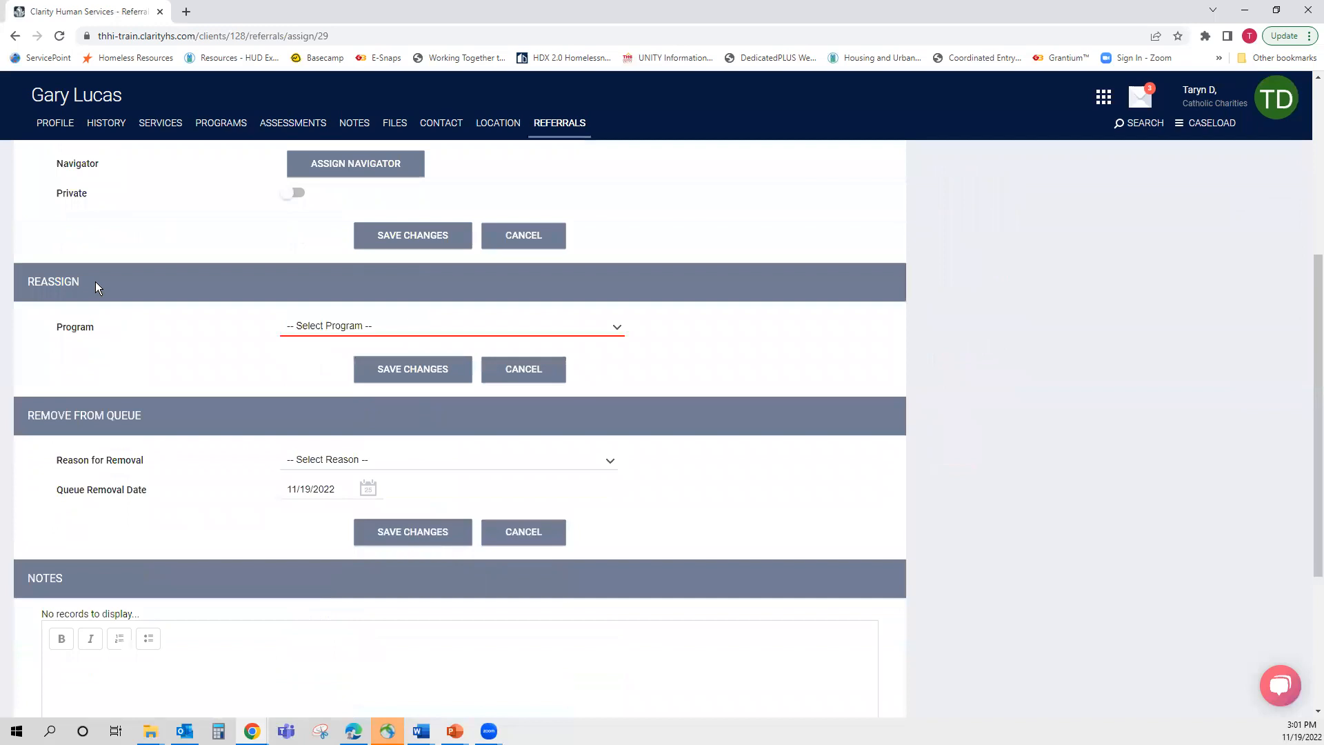
{"action": "left_click", "coordinate": [387, 324]}
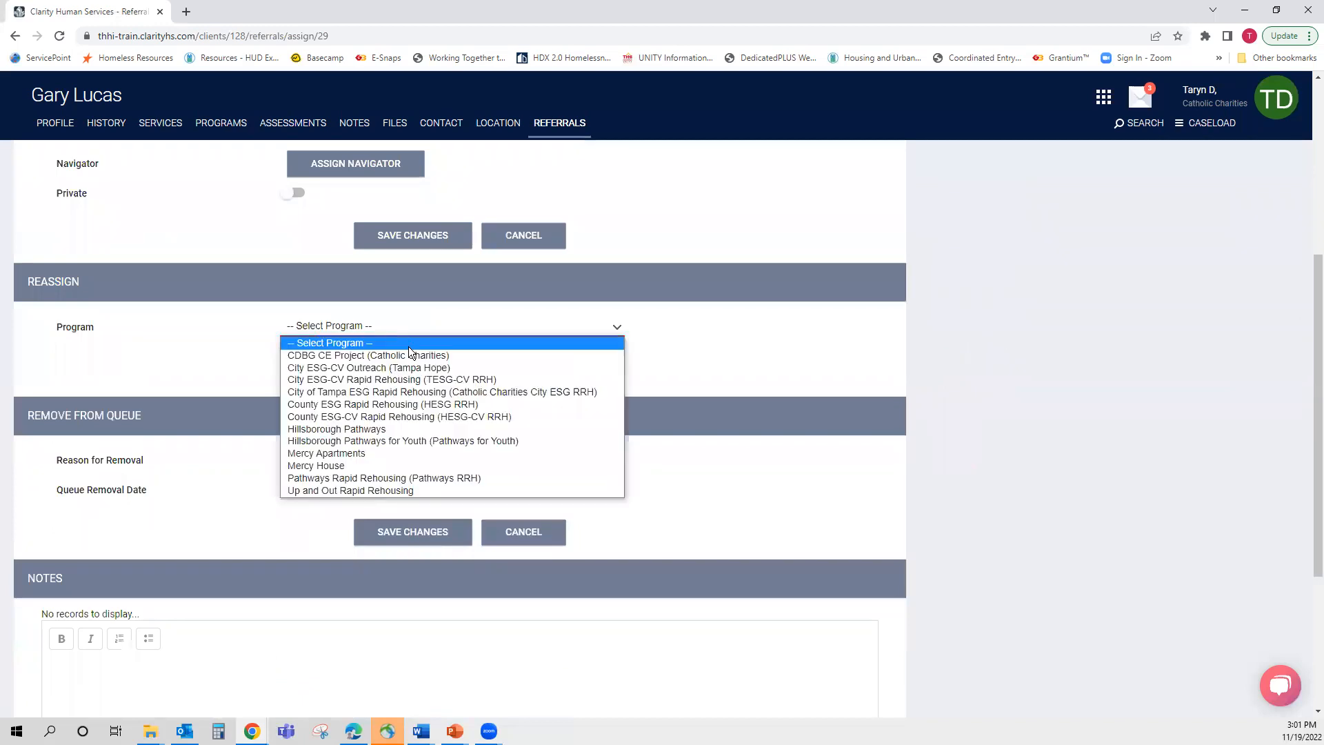
{"action": "left_click", "coordinate": [412, 391]}
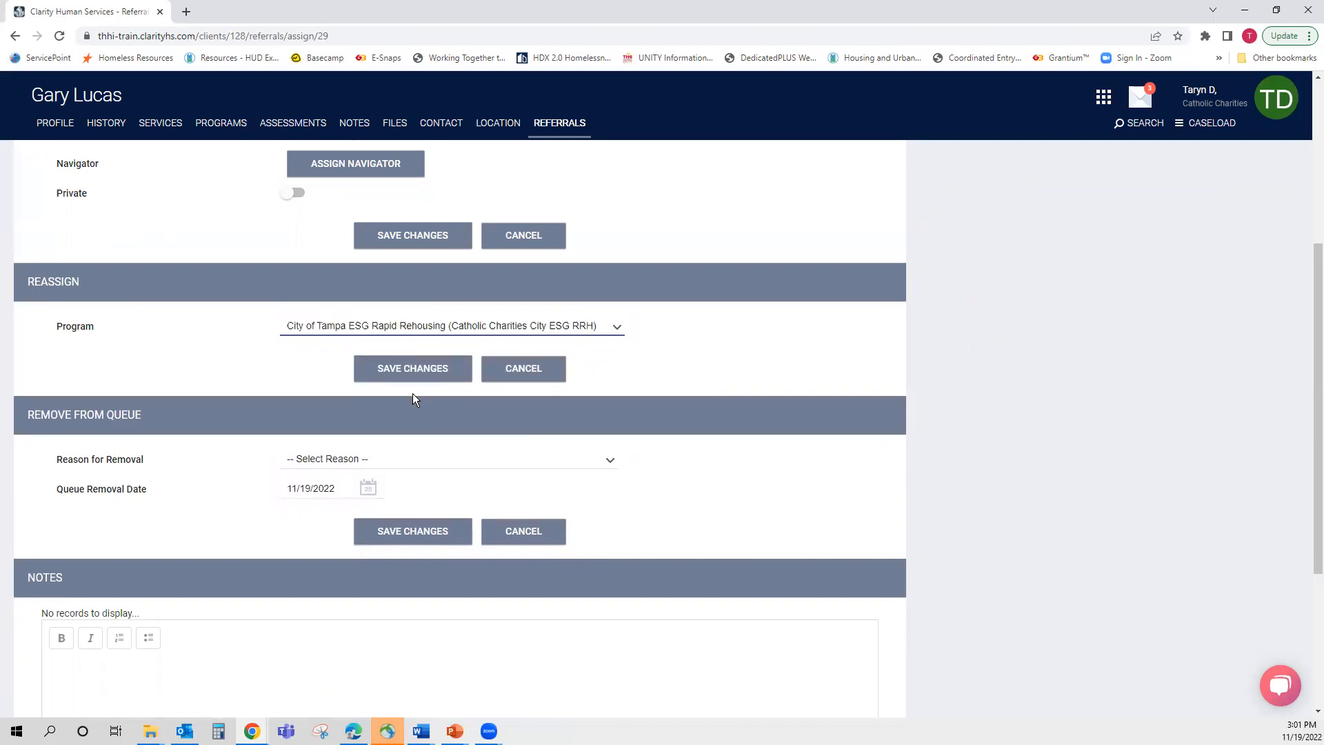
{"action": "left_click", "coordinate": [412, 375]}
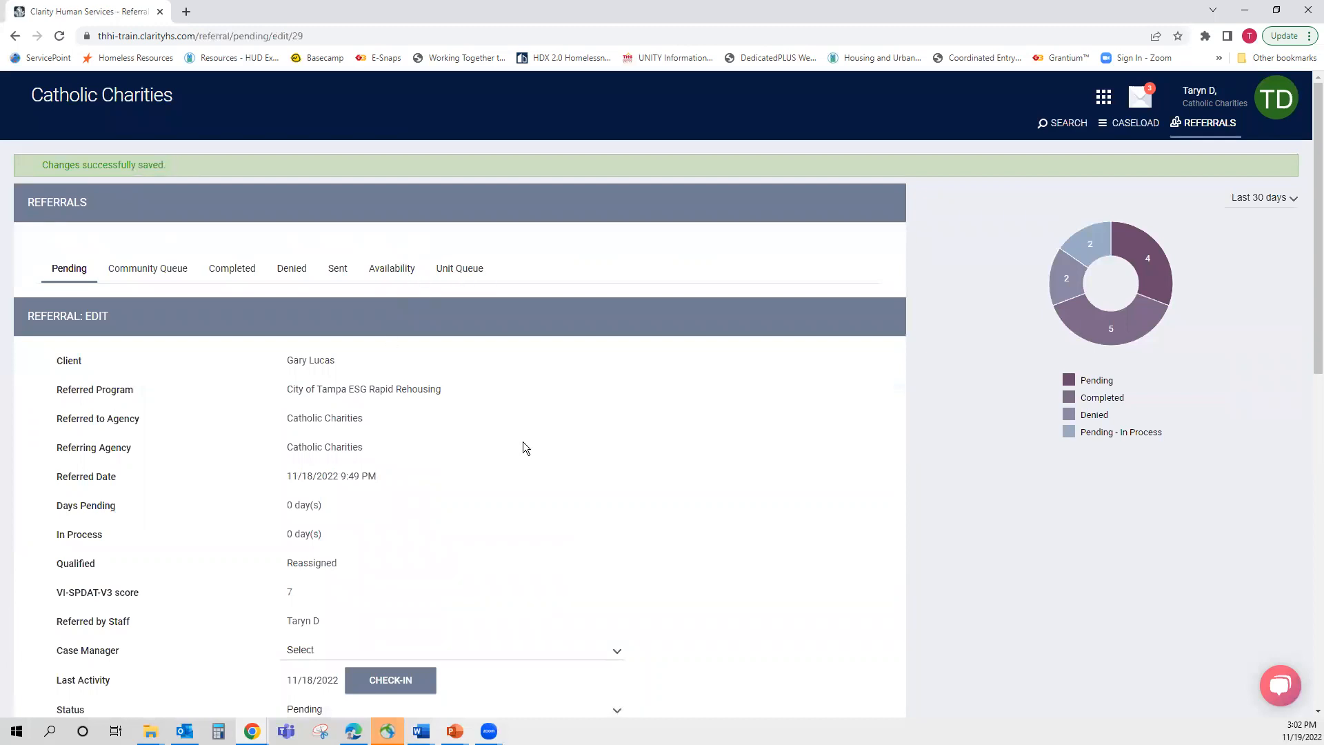
Assign the referring staff member as the pending referral's case manager and save the changes
{"action": "scroll", "coordinate": [523, 437], "scroll_direction": "down", "scroll_amount": 2}
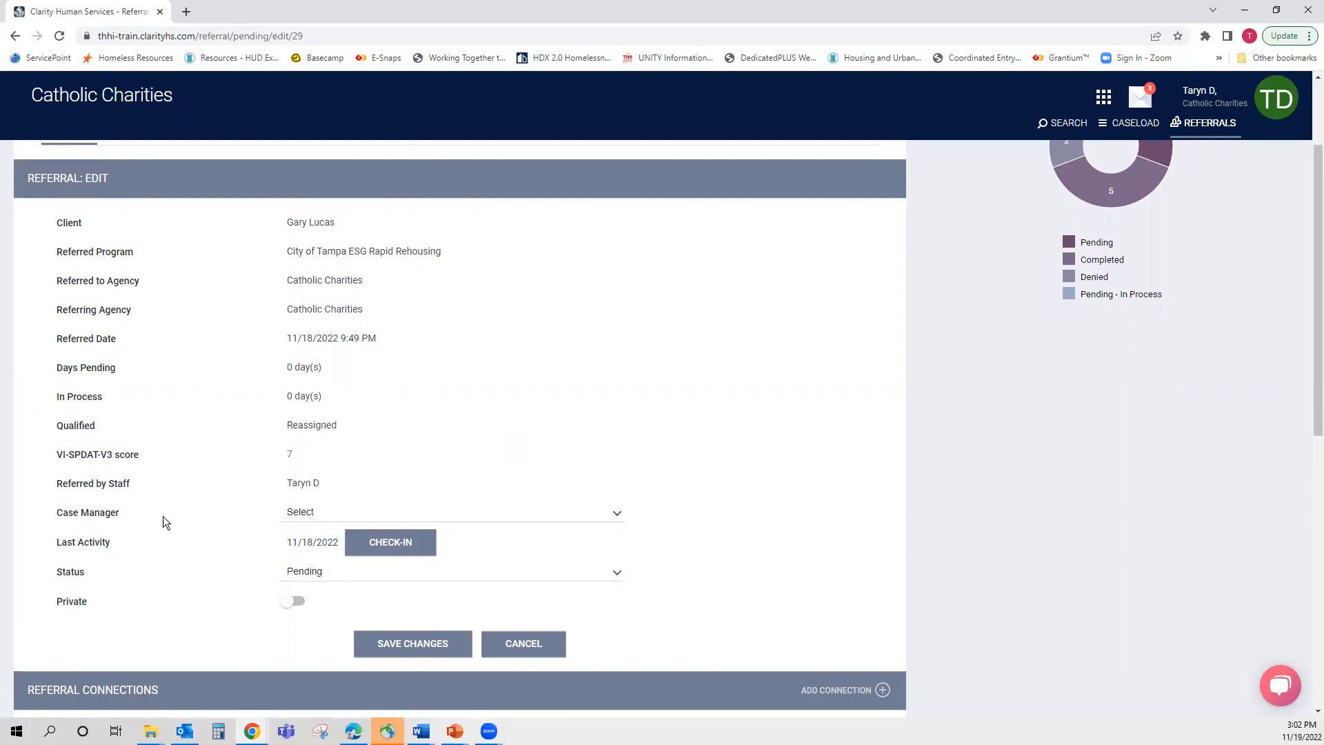
{"action": "left_click", "coordinate": [298, 516]}
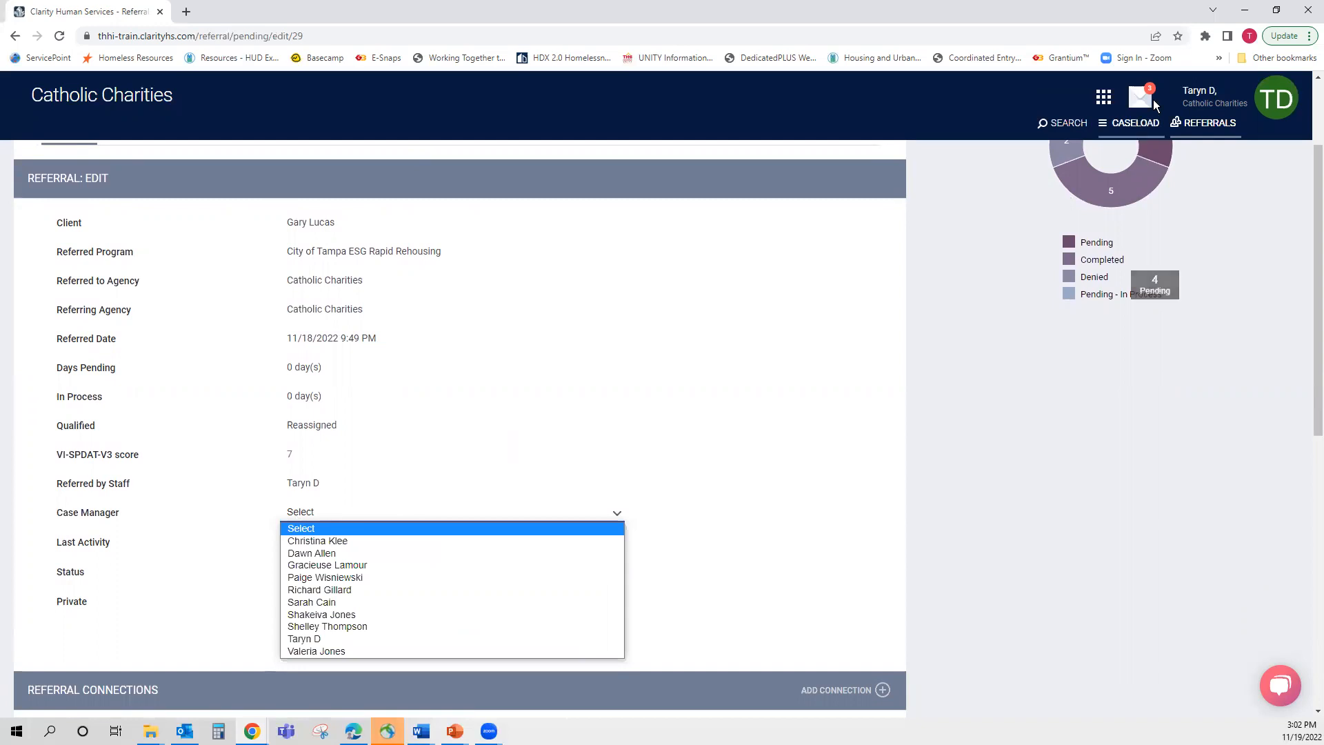
{"action": "left_click", "coordinate": [347, 638]}
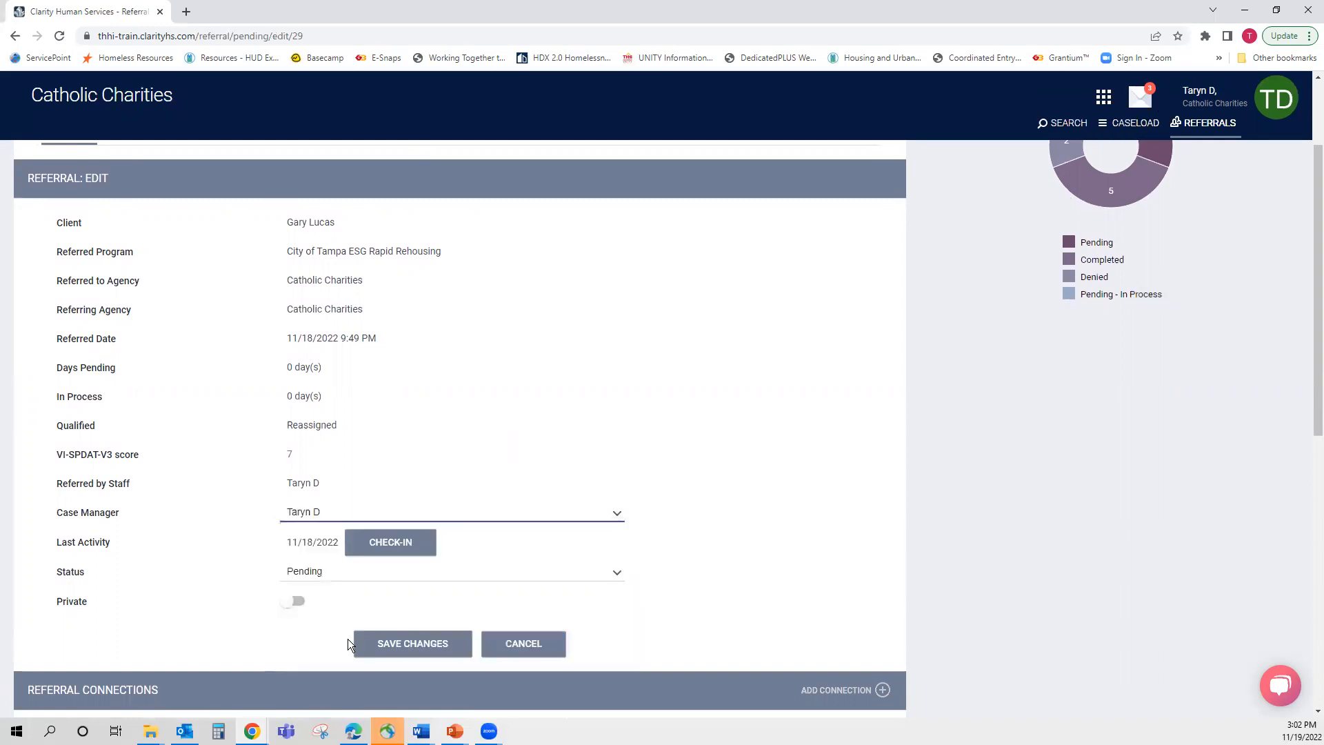
{"action": "scroll", "coordinate": [357, 613], "scroll_direction": "down", "scroll_amount": 2}
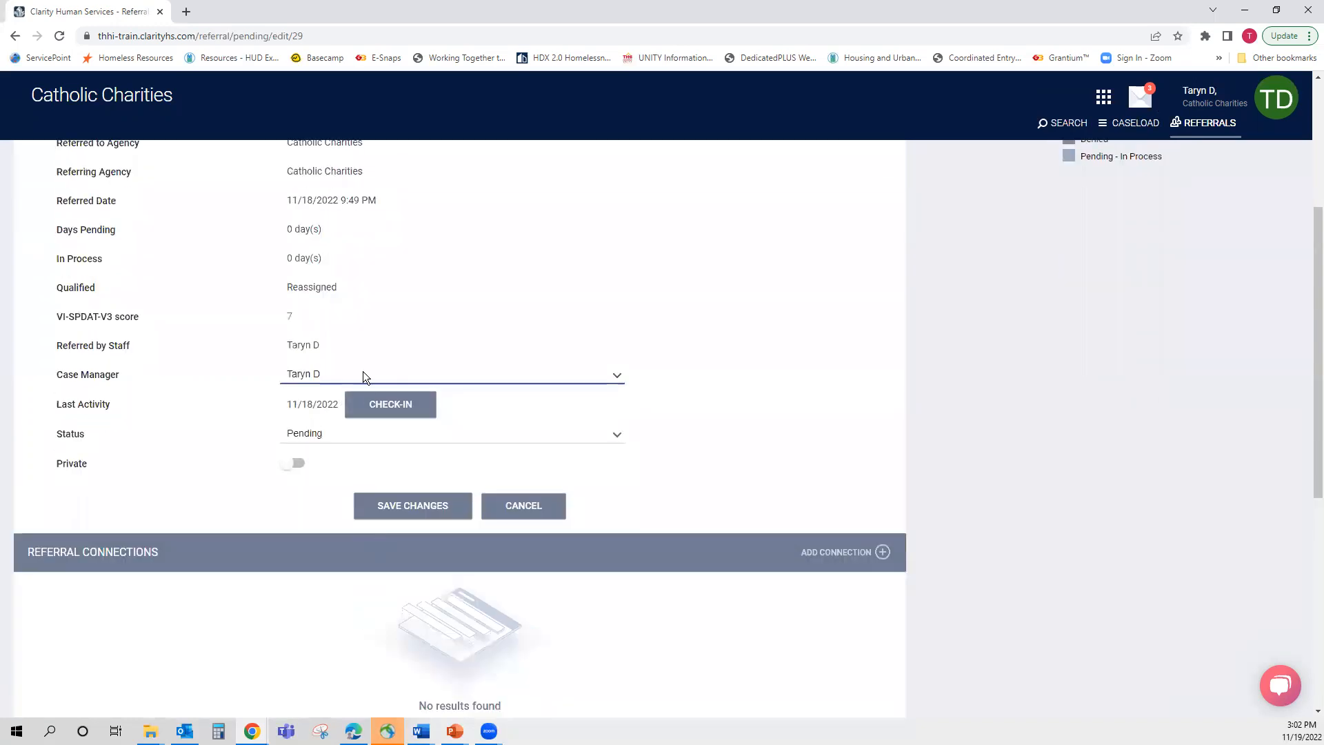
{"action": "left_click", "coordinate": [397, 513]}
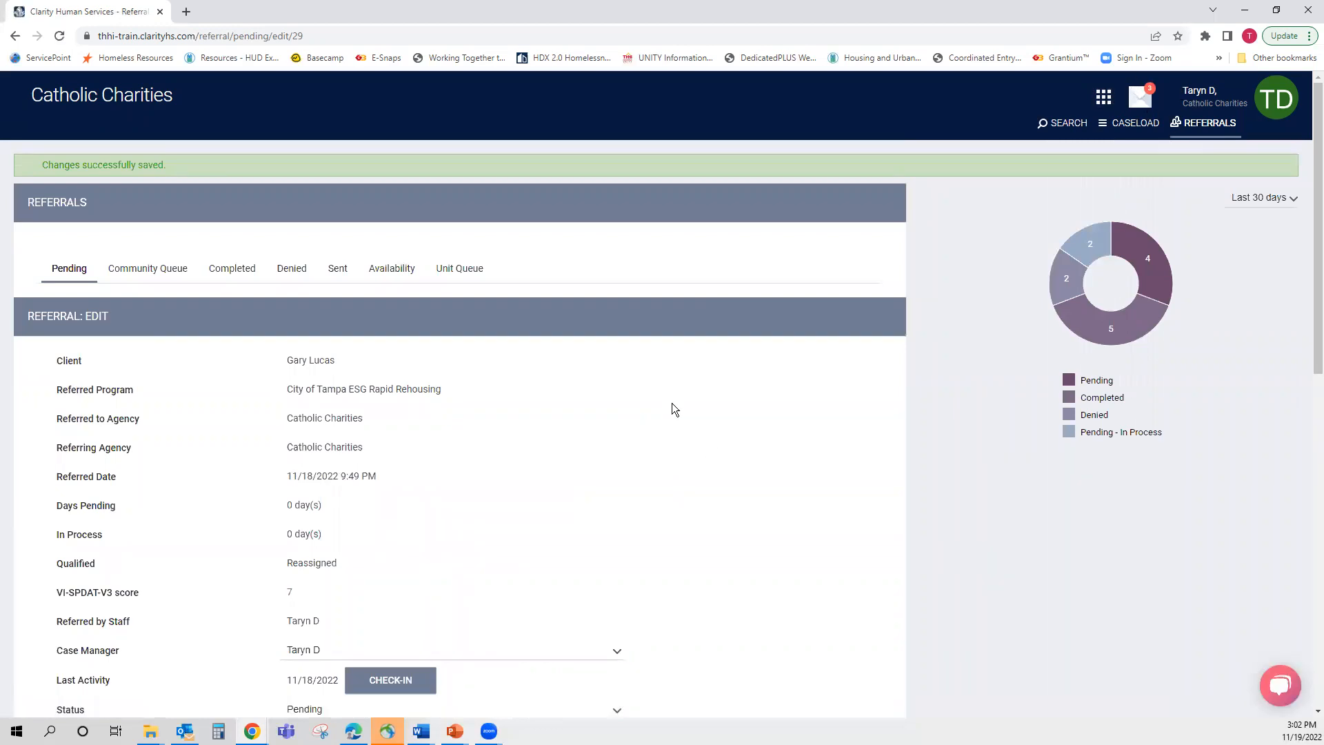
Check the message inbox for notifications about client referrals
{"action": "scroll", "coordinate": [672, 404], "scroll_direction": "down", "scroll_amount": 2}
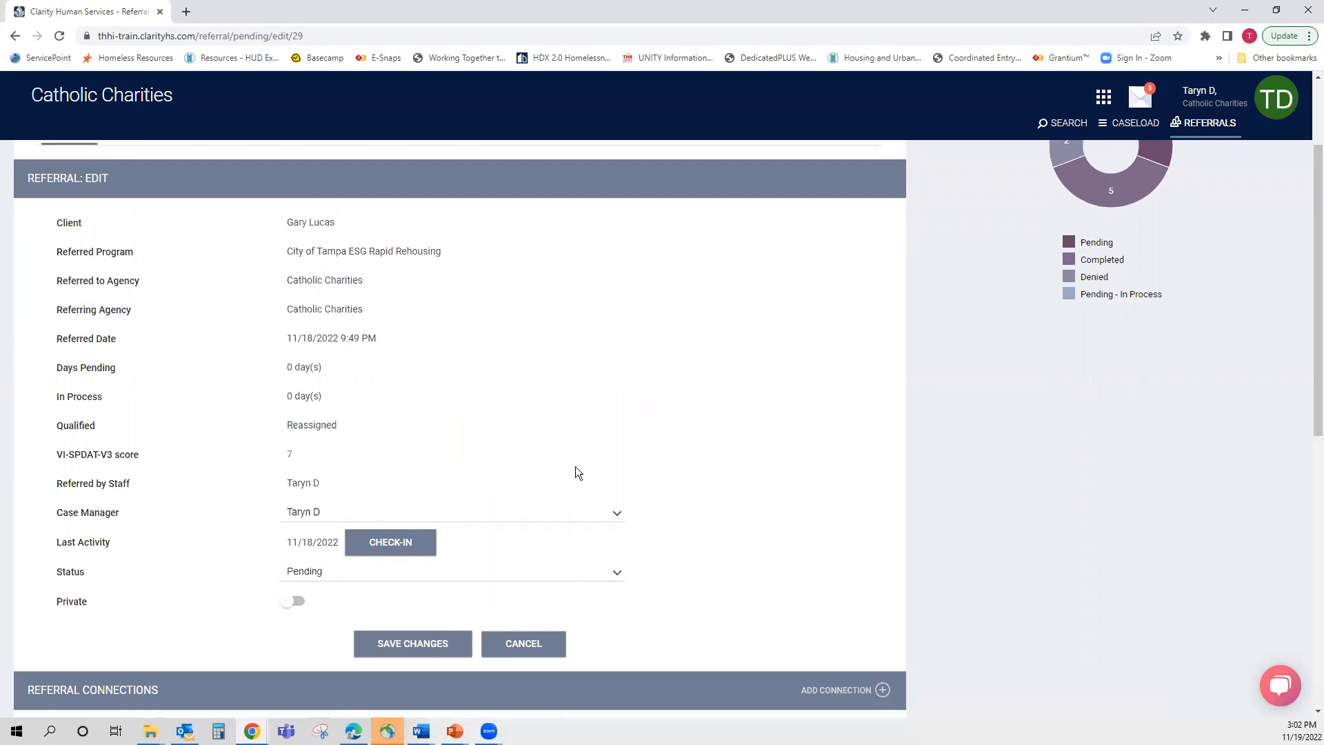
{"action": "left_click", "coordinate": [1136, 100]}
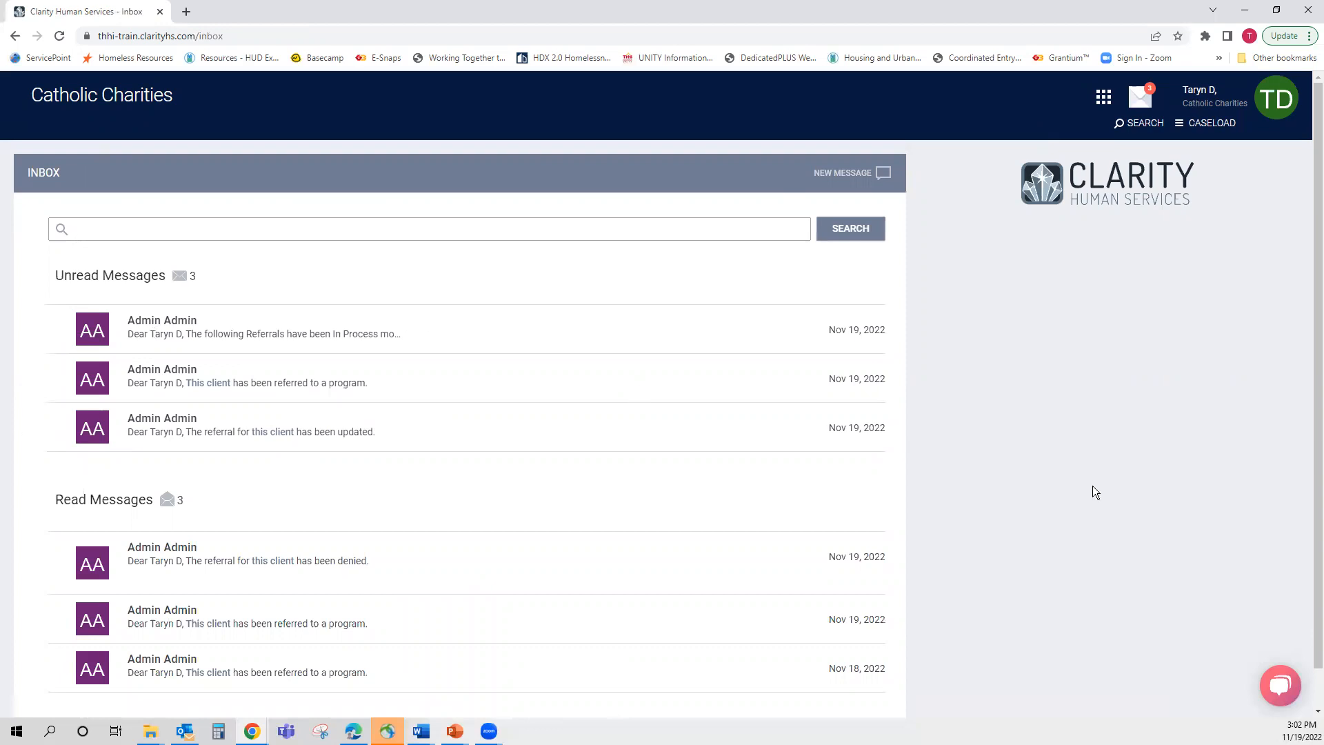
{"action": "left_click", "coordinate": [1105, 99]}
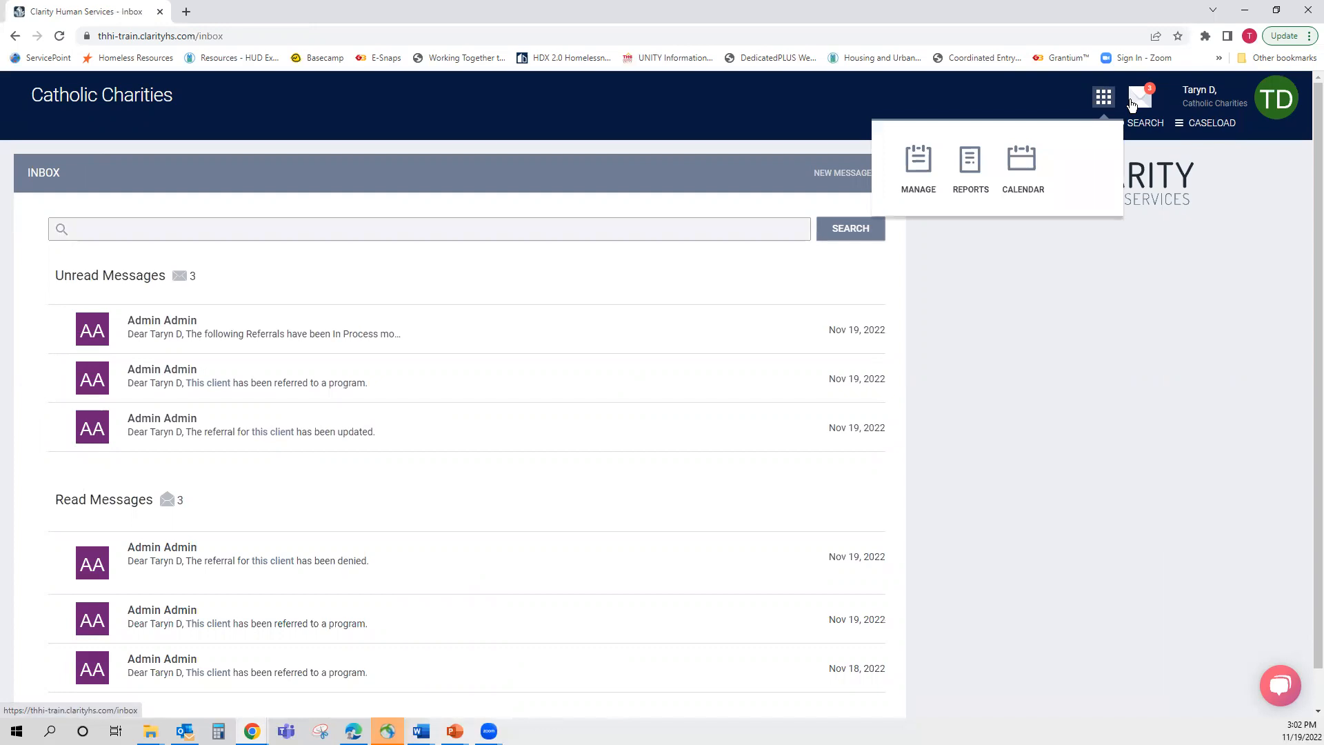
{"action": "left_click", "coordinate": [1132, 103]}
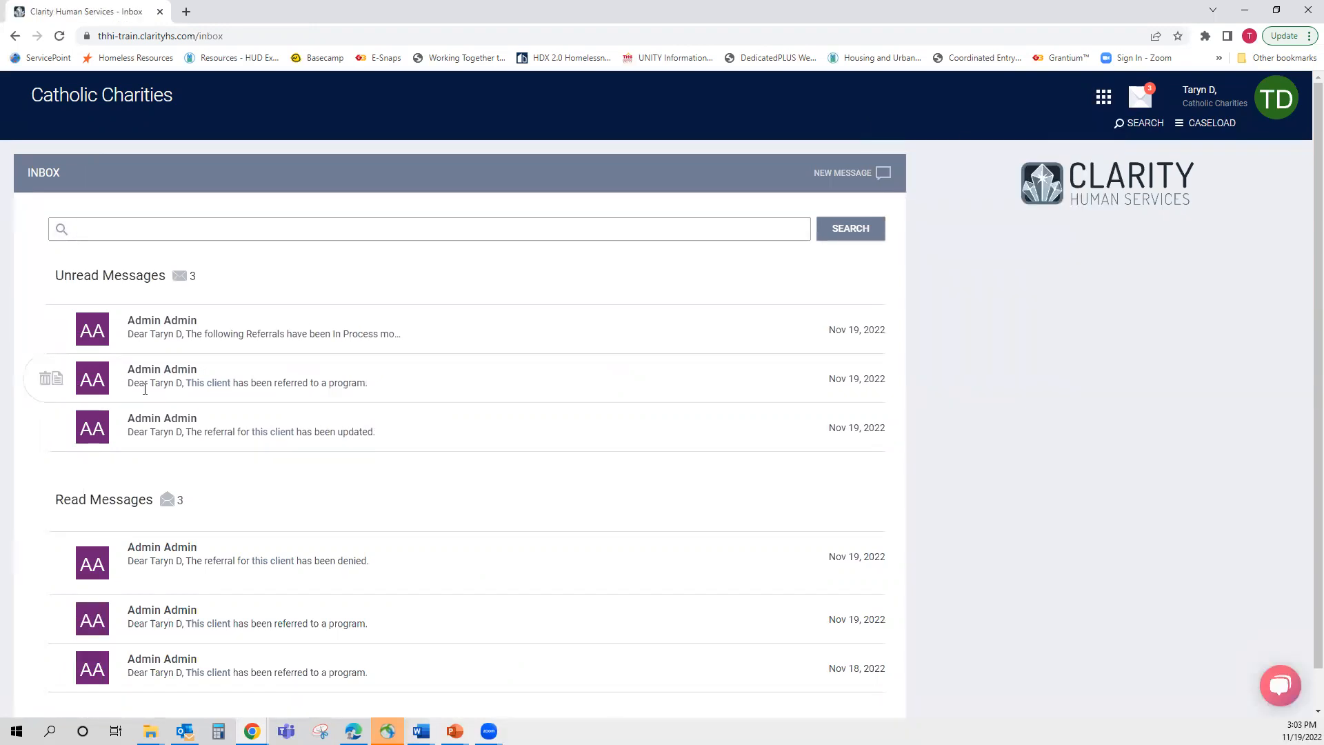
Return to the reassigned client's history and open the "Referral to RRH project resource opening" event for editing
{"action": "left_click", "coordinate": [1151, 127]}
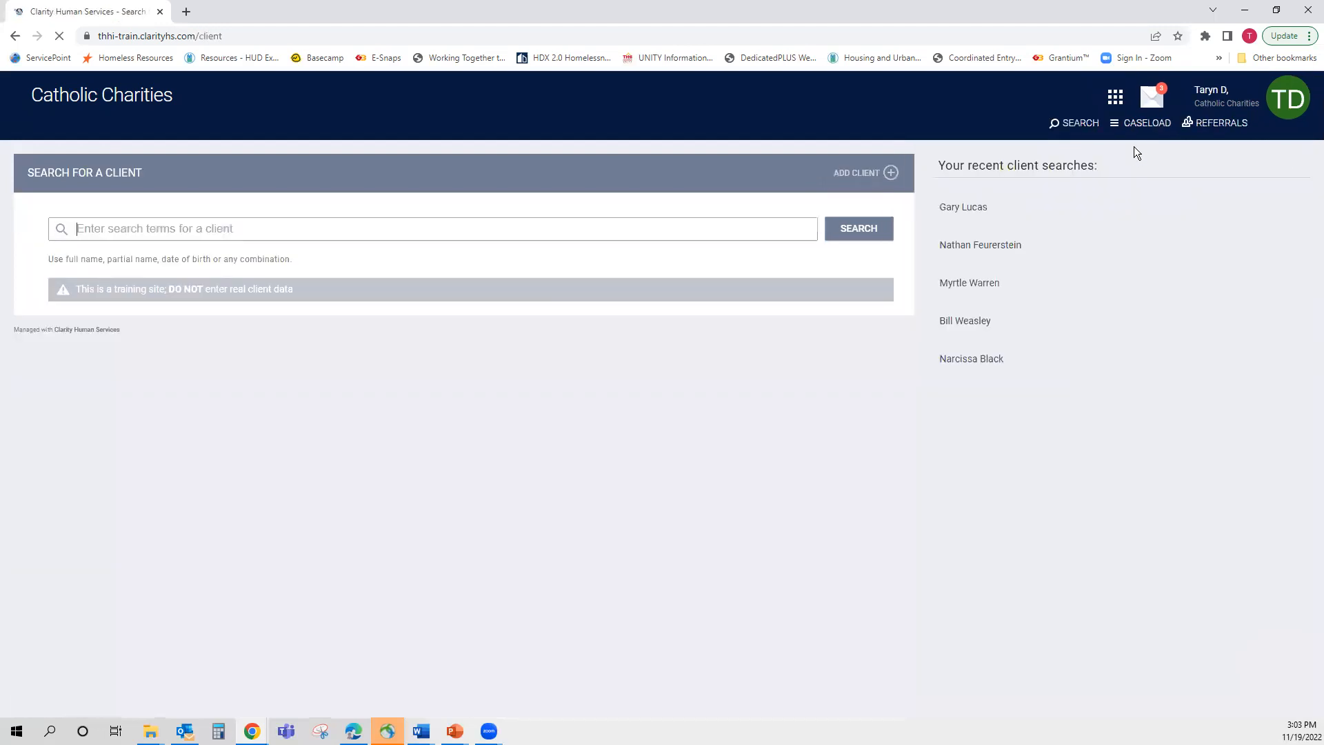
{"action": "left_click", "coordinate": [975, 211]}
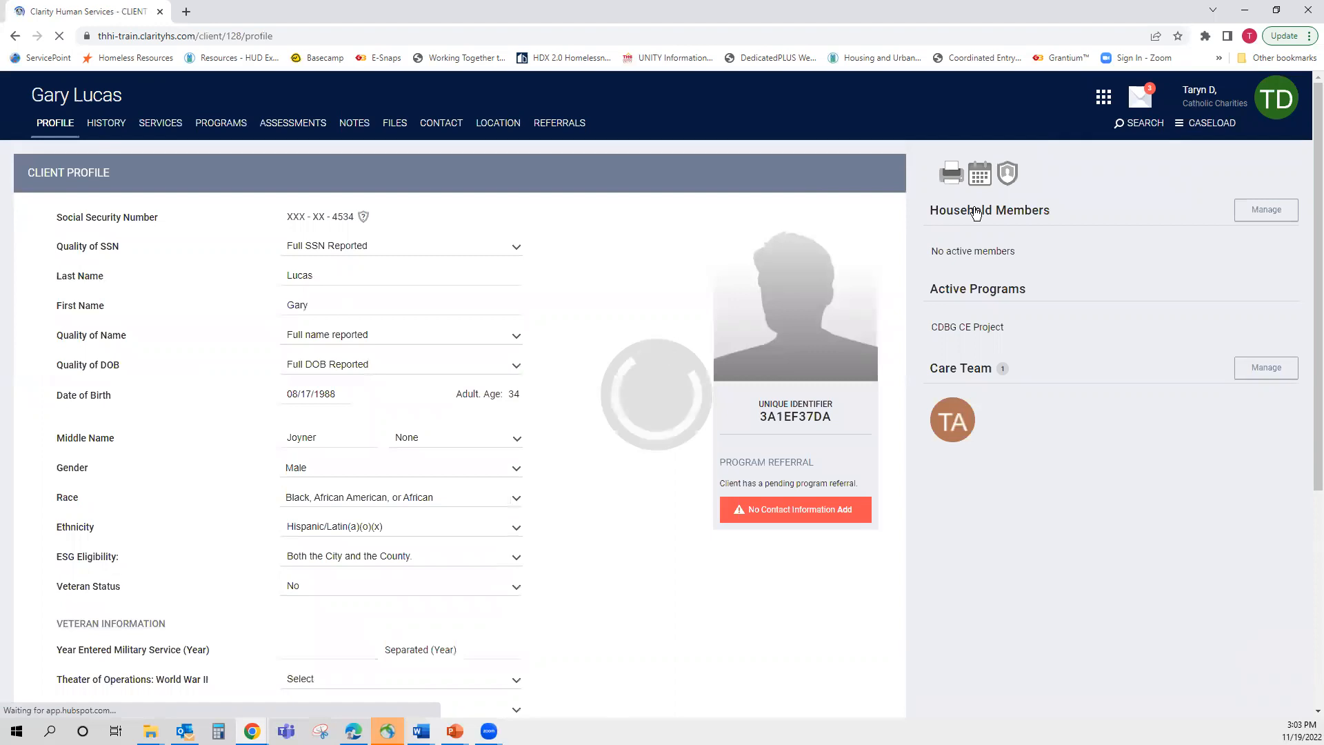
{"action": "left_click", "coordinate": [107, 132]}
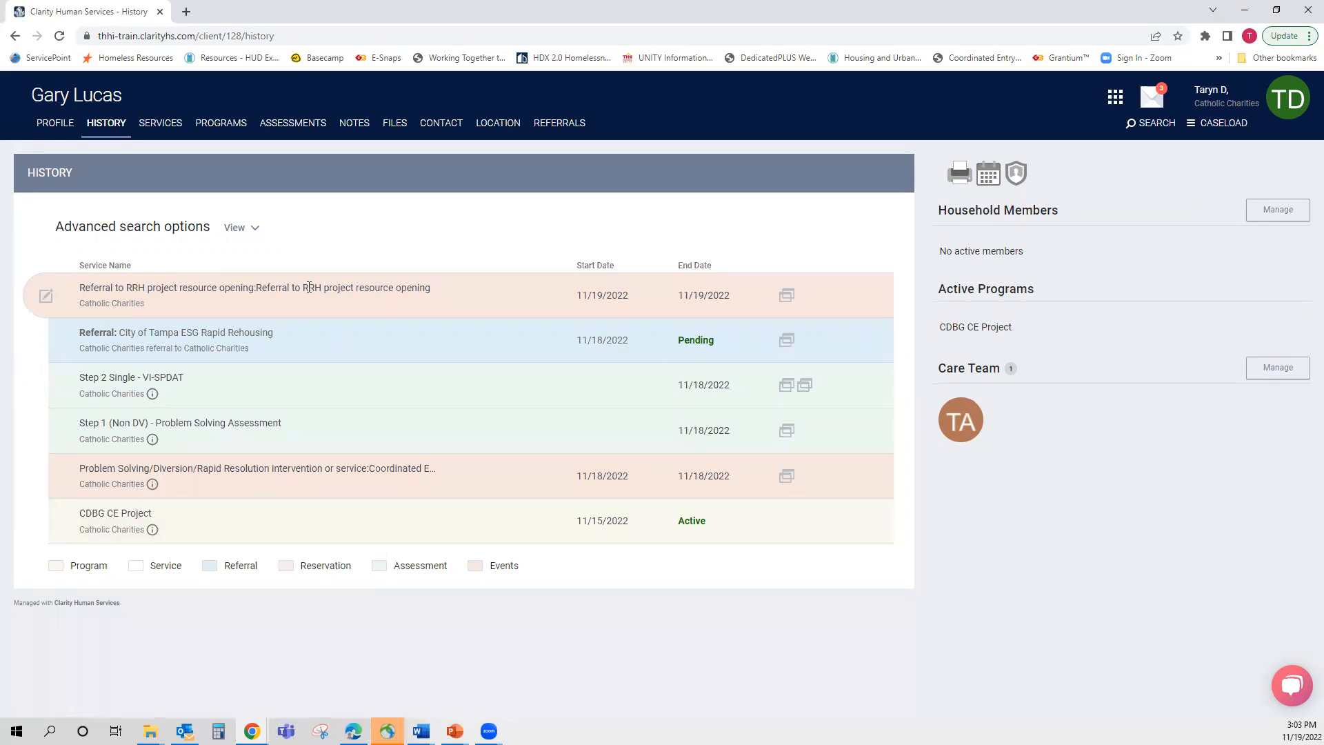
{"action": "left_click", "coordinate": [45, 298]}
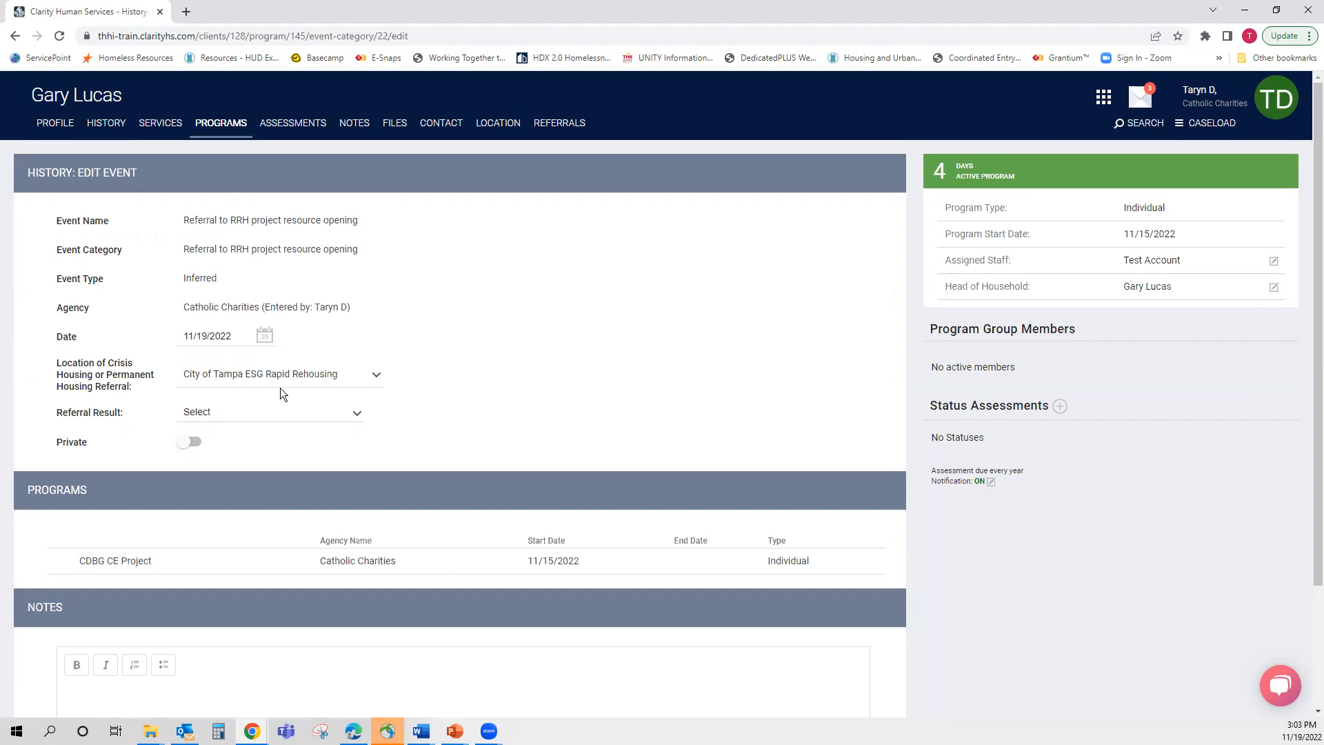
Look over the Referral Result options of the event and return to the agency's referrals without changing the event
{"action": "left_click", "coordinate": [195, 416]}
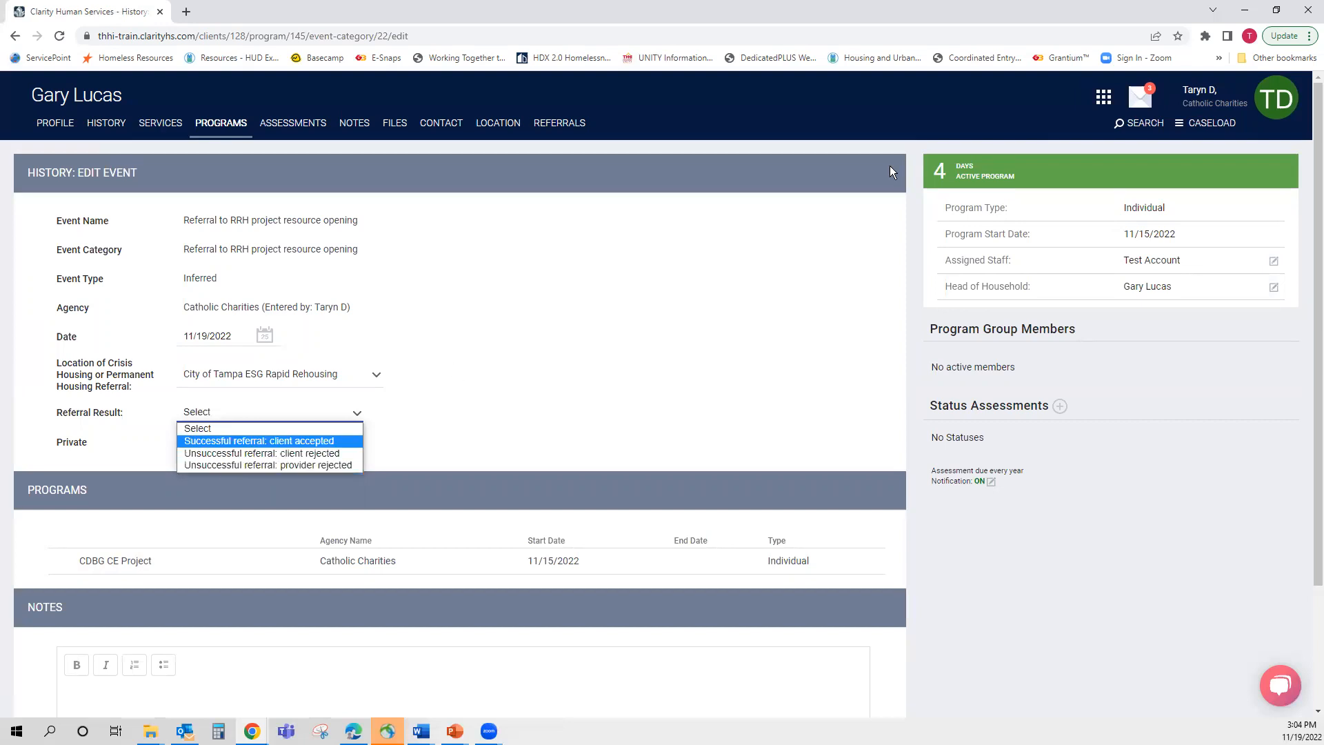
{"action": "left_click", "coordinate": [1157, 130]}
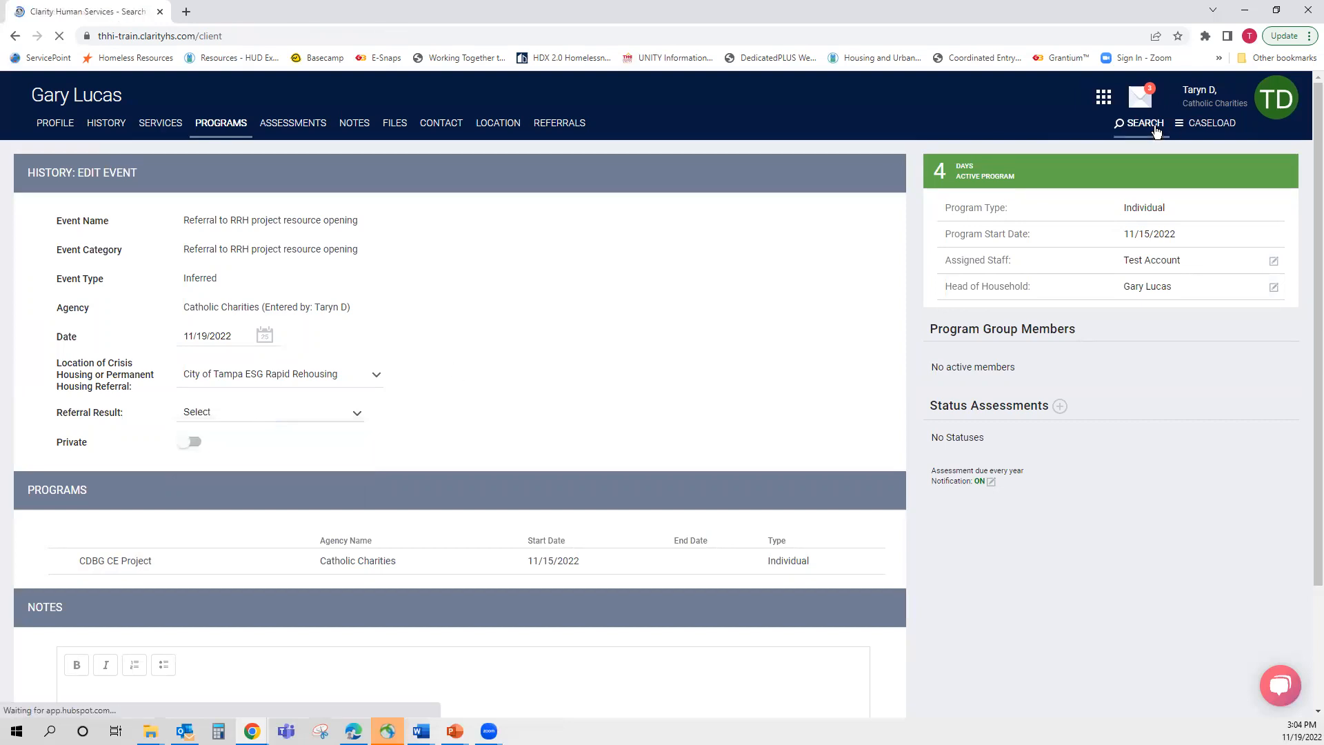
{"action": "left_click", "coordinate": [1208, 130]}
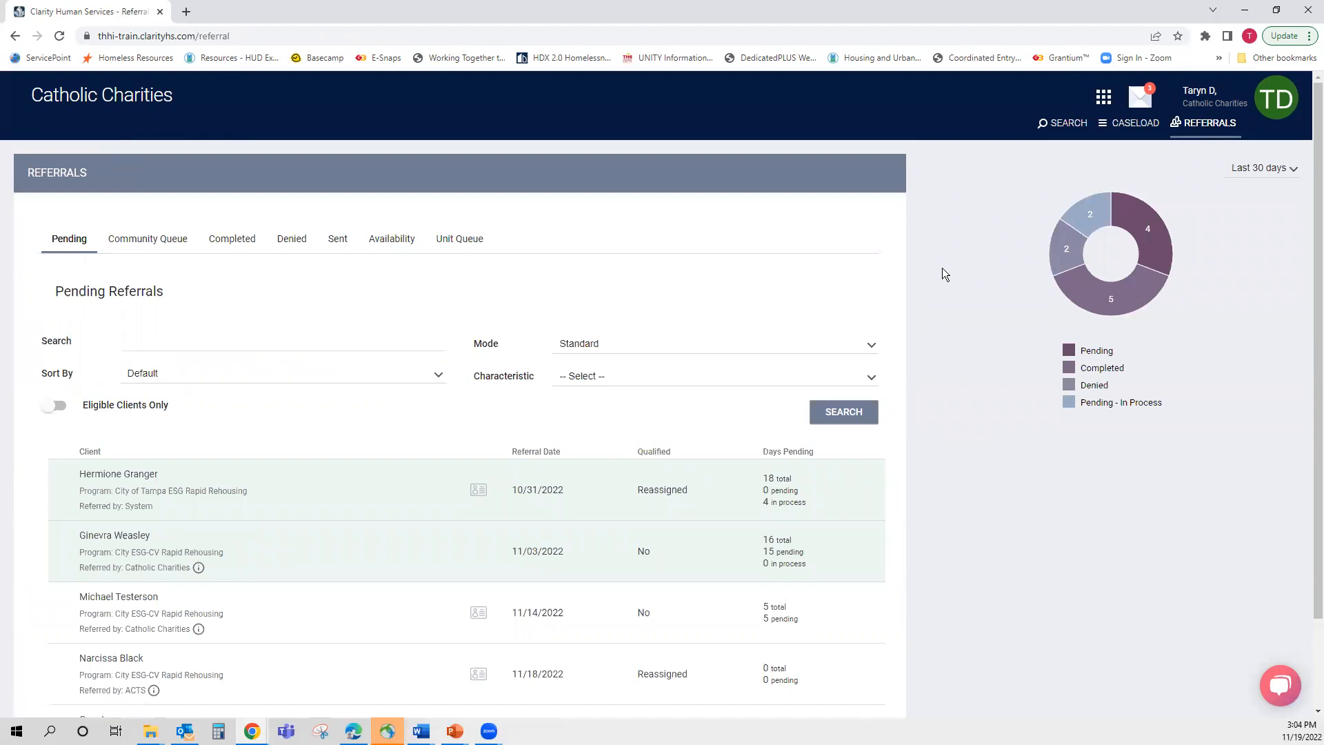
Compare the clients in the community queue with those in the pending referrals list
{"action": "left_click", "coordinate": [171, 241]}
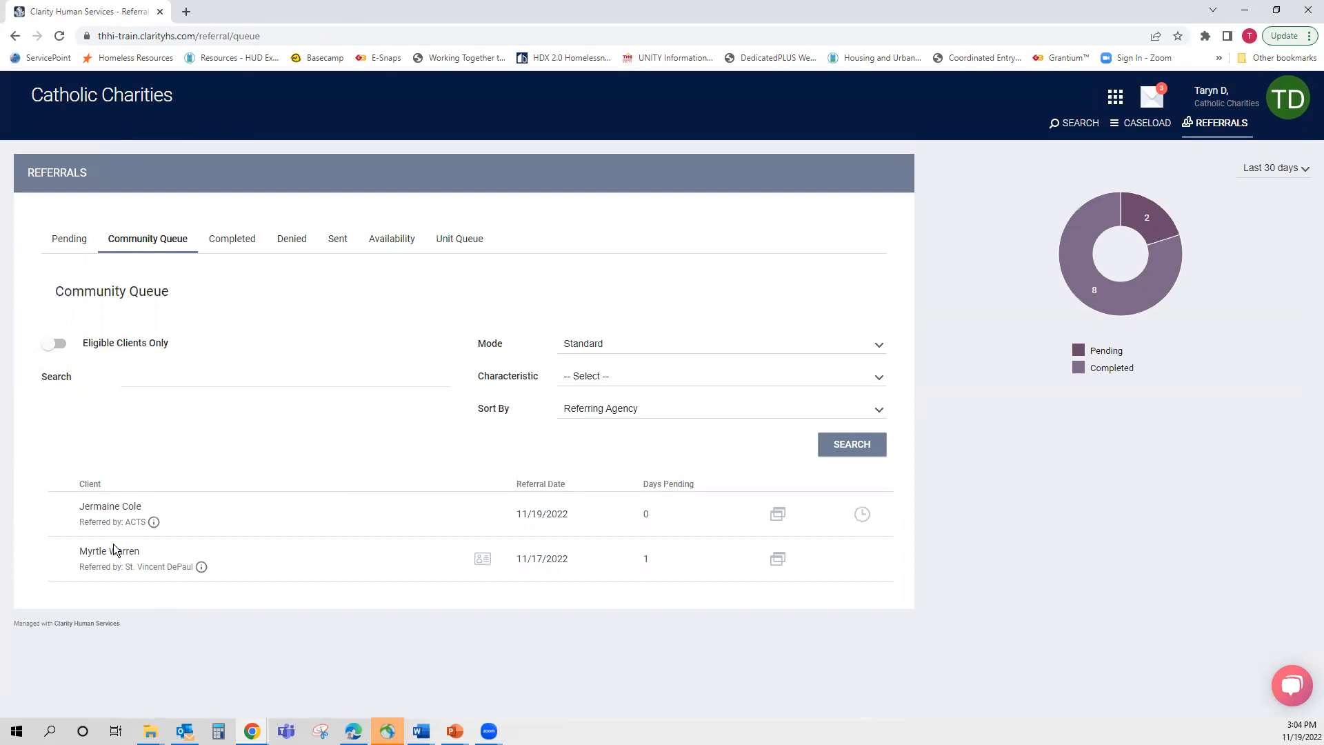
{"action": "left_click", "coordinate": [69, 240]}
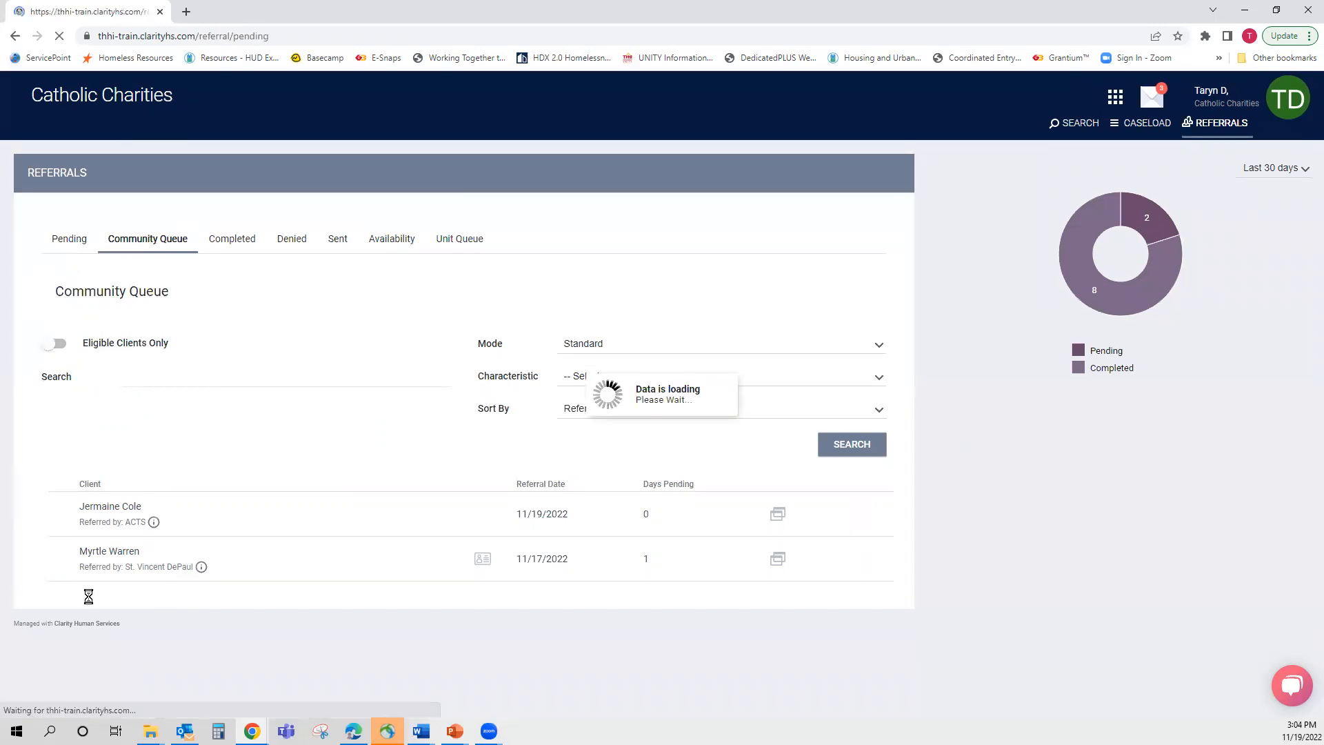
{"action": "scroll", "coordinate": [88, 607], "scroll_direction": "down", "scroll_amount": 2}
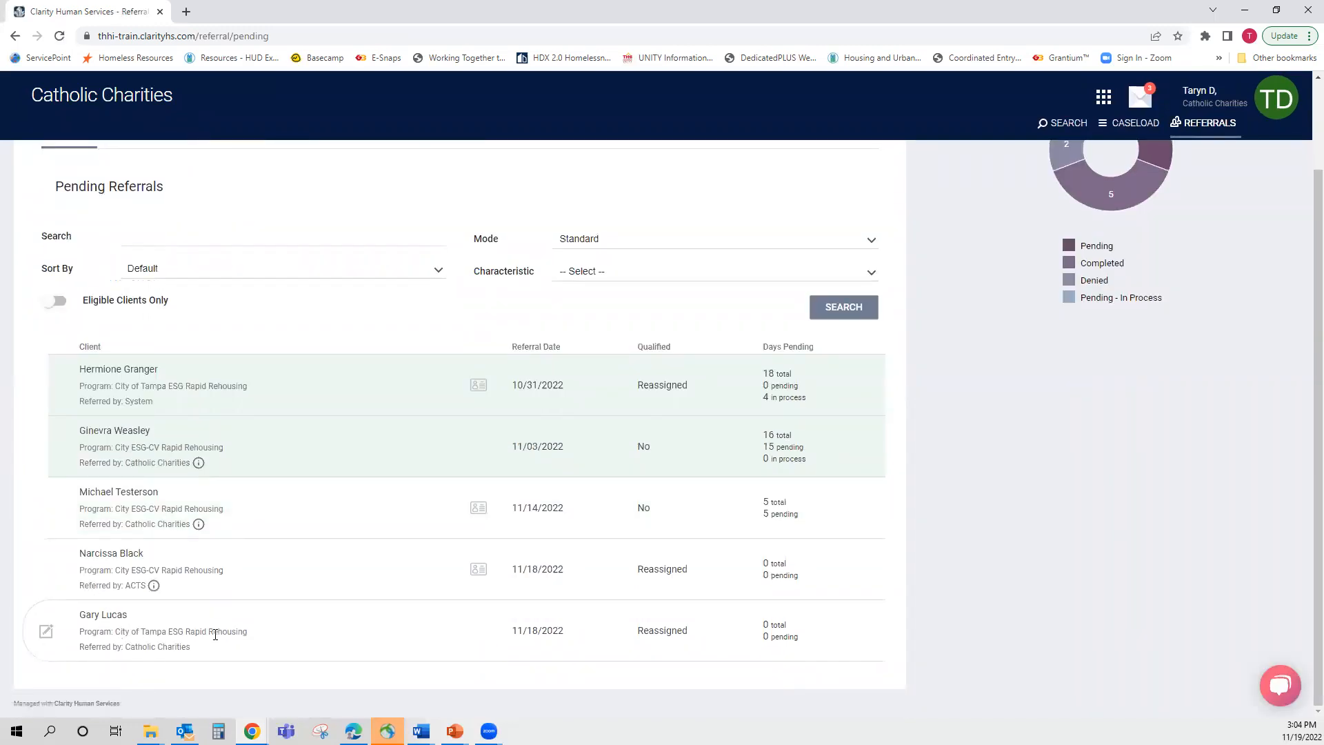
{"action": "scroll", "coordinate": [215, 635], "scroll_direction": "up", "scroll_amount": 2}
{"action": "left_click", "coordinate": [153, 239]}
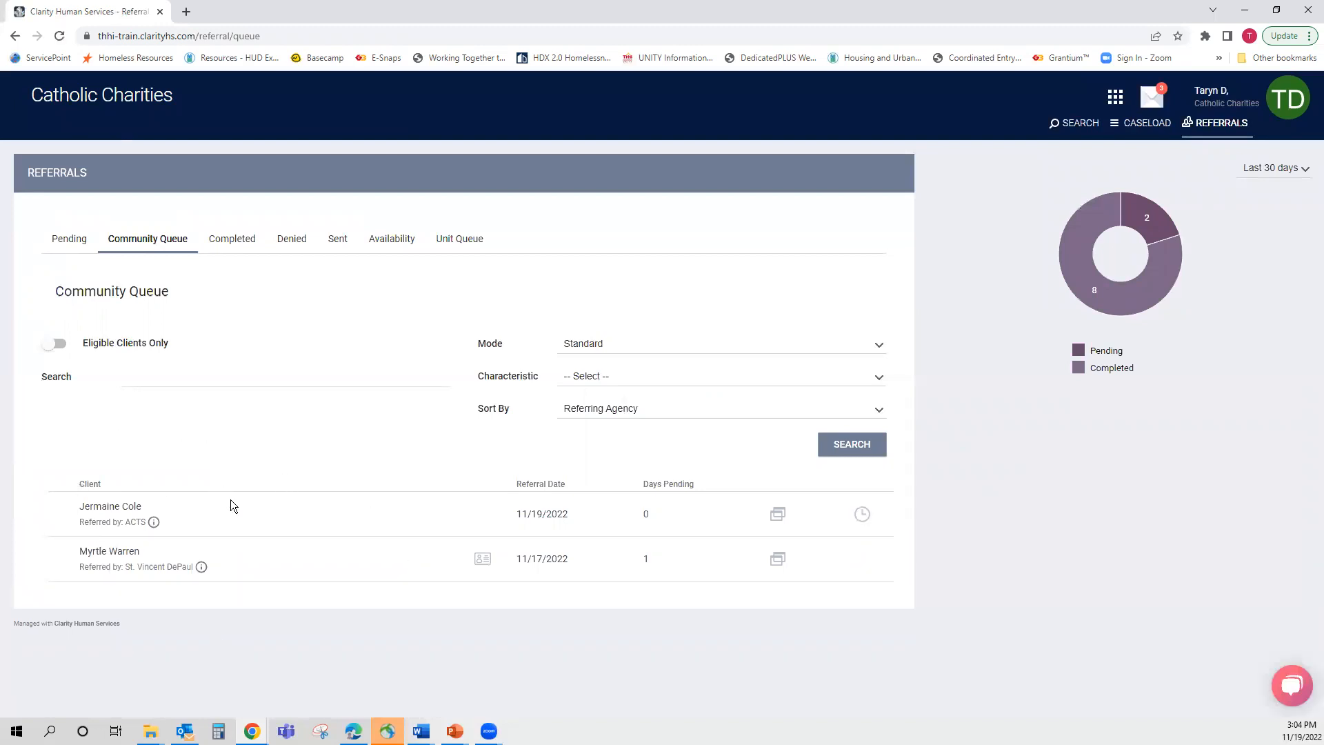
{"action": "left_click", "coordinate": [69, 241]}
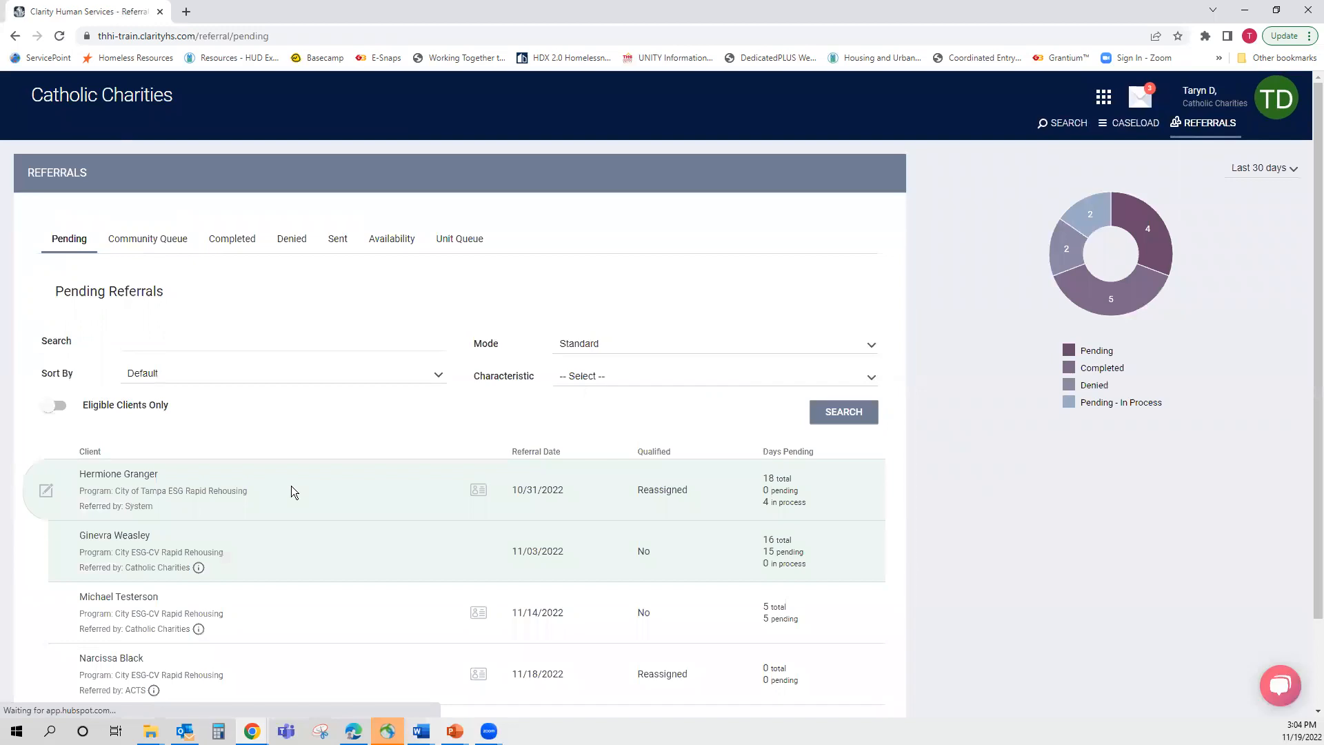
{"action": "scroll", "coordinate": [291, 491], "scroll_direction": "down", "scroll_amount": 1}
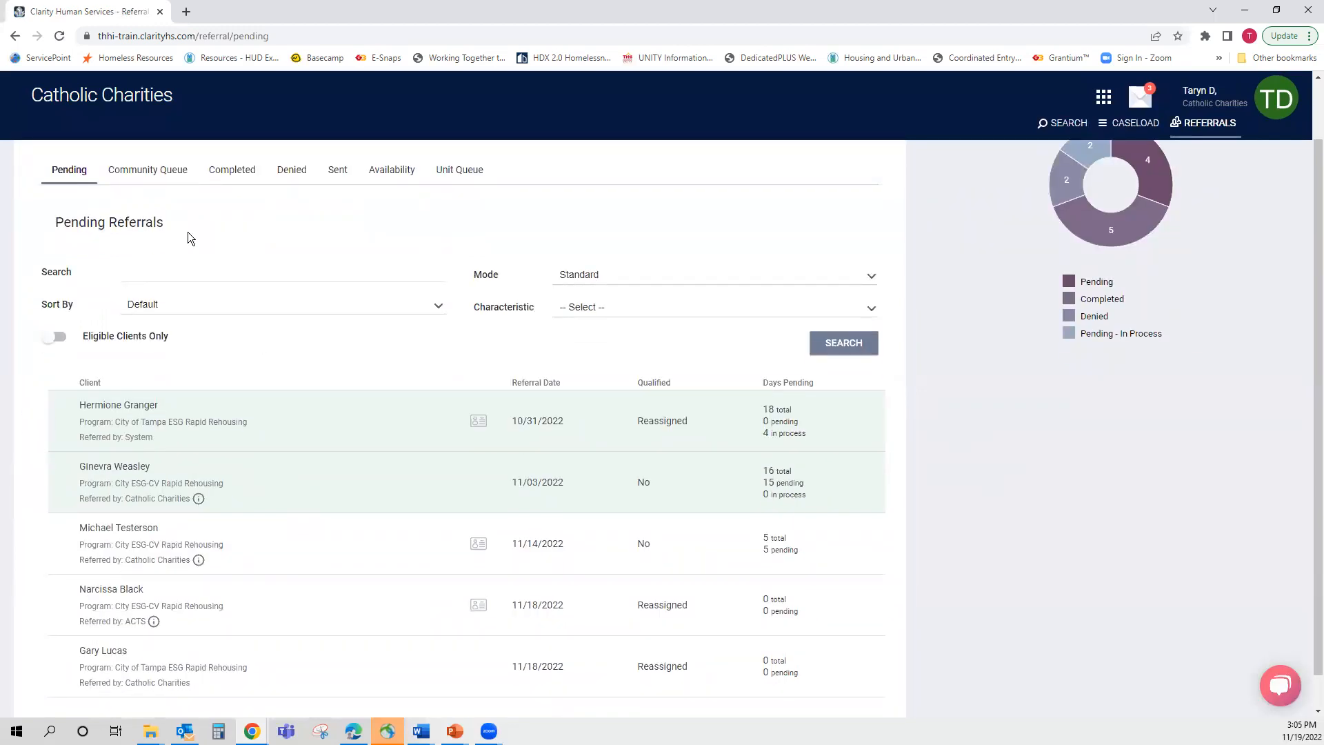
{"action": "key", "text": "alt+Tab"}
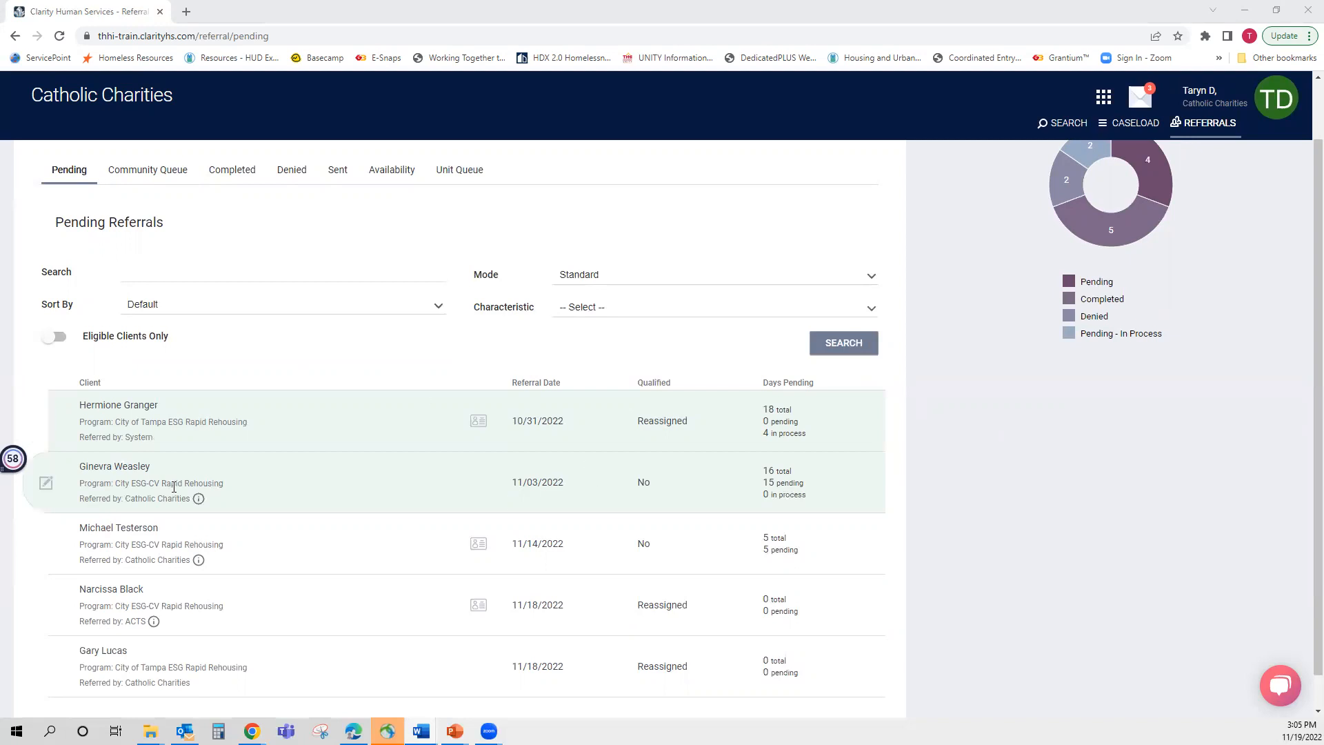
{"action": "scroll", "coordinate": [174, 487], "scroll_direction": "down", "scroll_amount": 1}
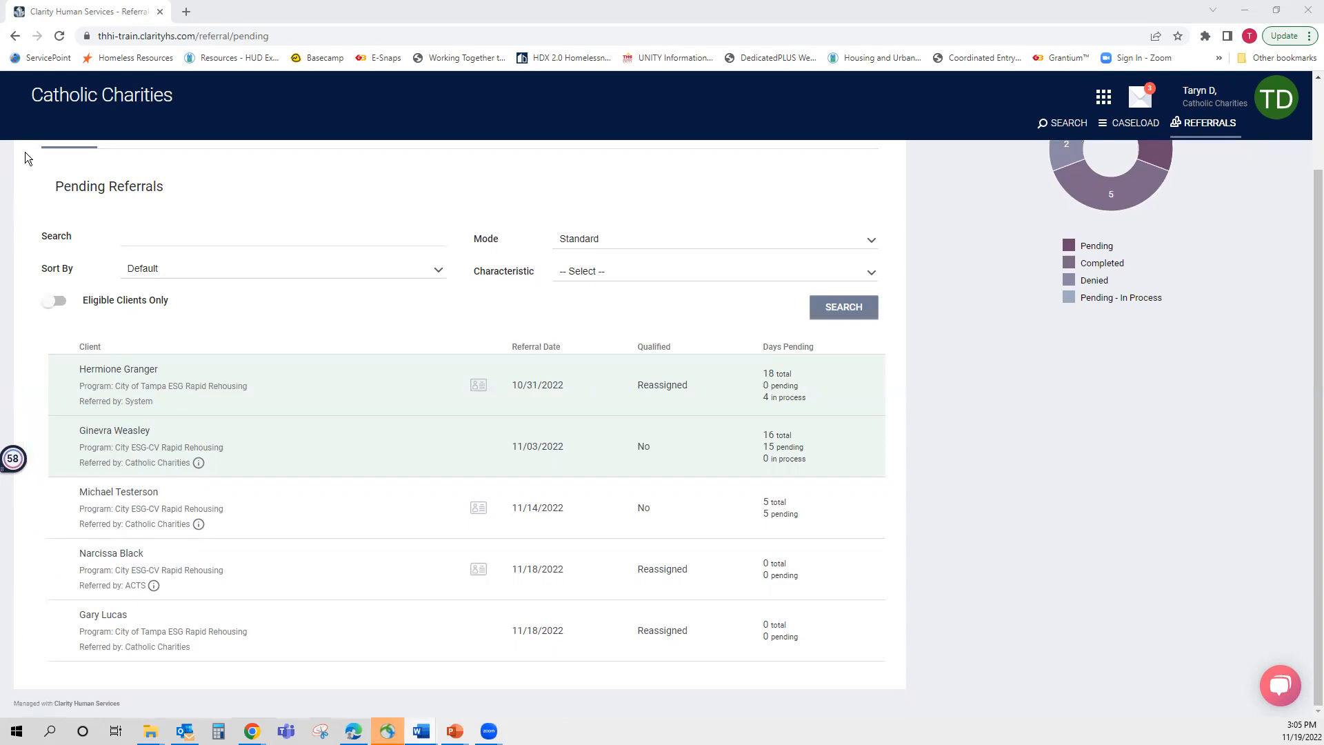
{"action": "scroll", "coordinate": [113, 408], "scroll_direction": "up", "scroll_amount": 2}
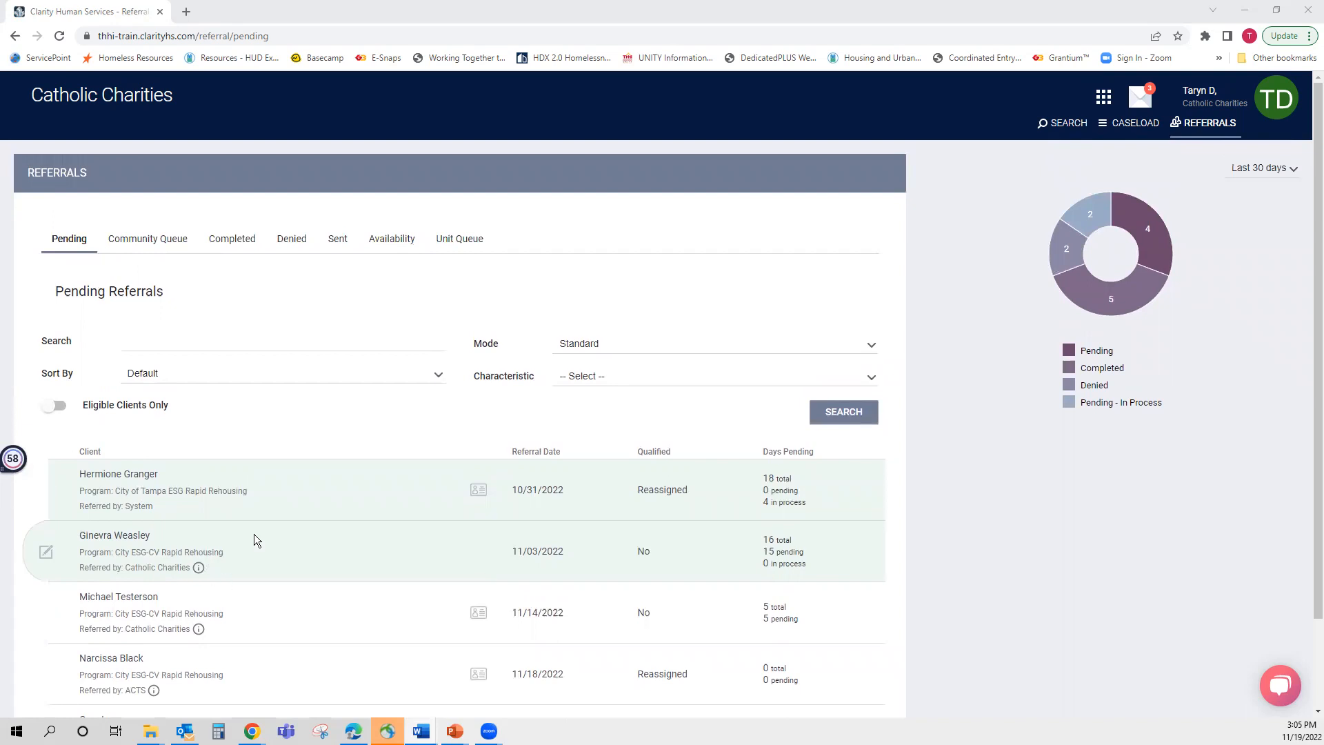
{"action": "scroll", "coordinate": [254, 540], "scroll_direction": "down", "scroll_amount": 1}
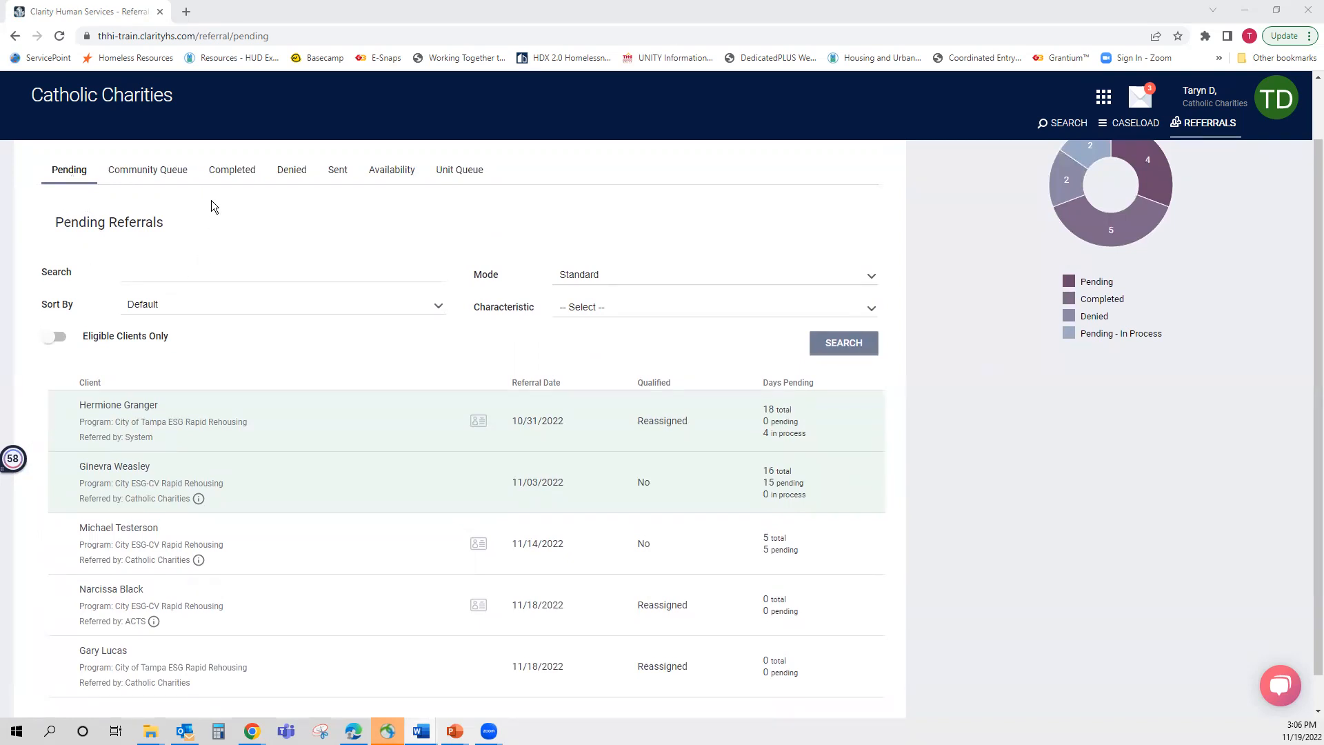
Review the agency's completed referrals, including their connection dates and referred programs
{"action": "left_click", "coordinate": [227, 174]}
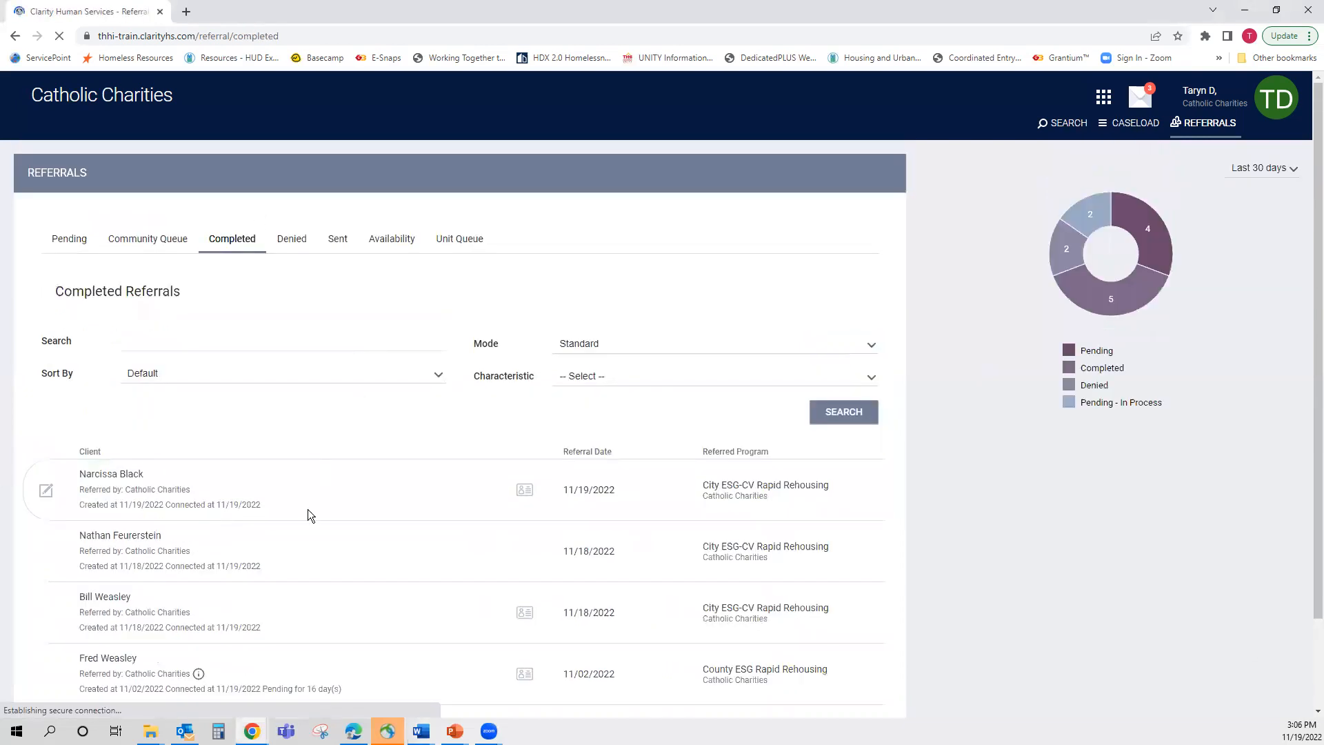
{"action": "scroll", "coordinate": [307, 509], "scroll_direction": "down", "scroll_amount": 1}
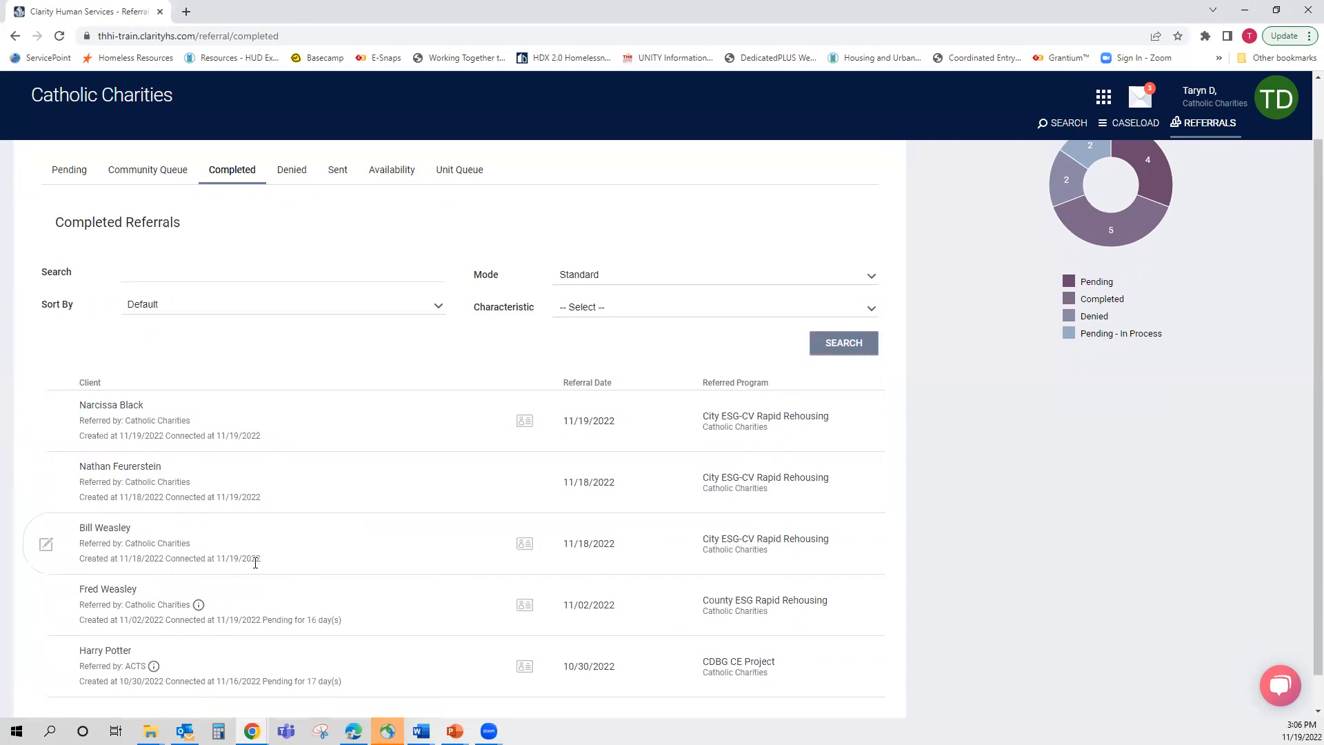
{"action": "scroll", "coordinate": [255, 563], "scroll_direction": "up", "scroll_amount": 1}
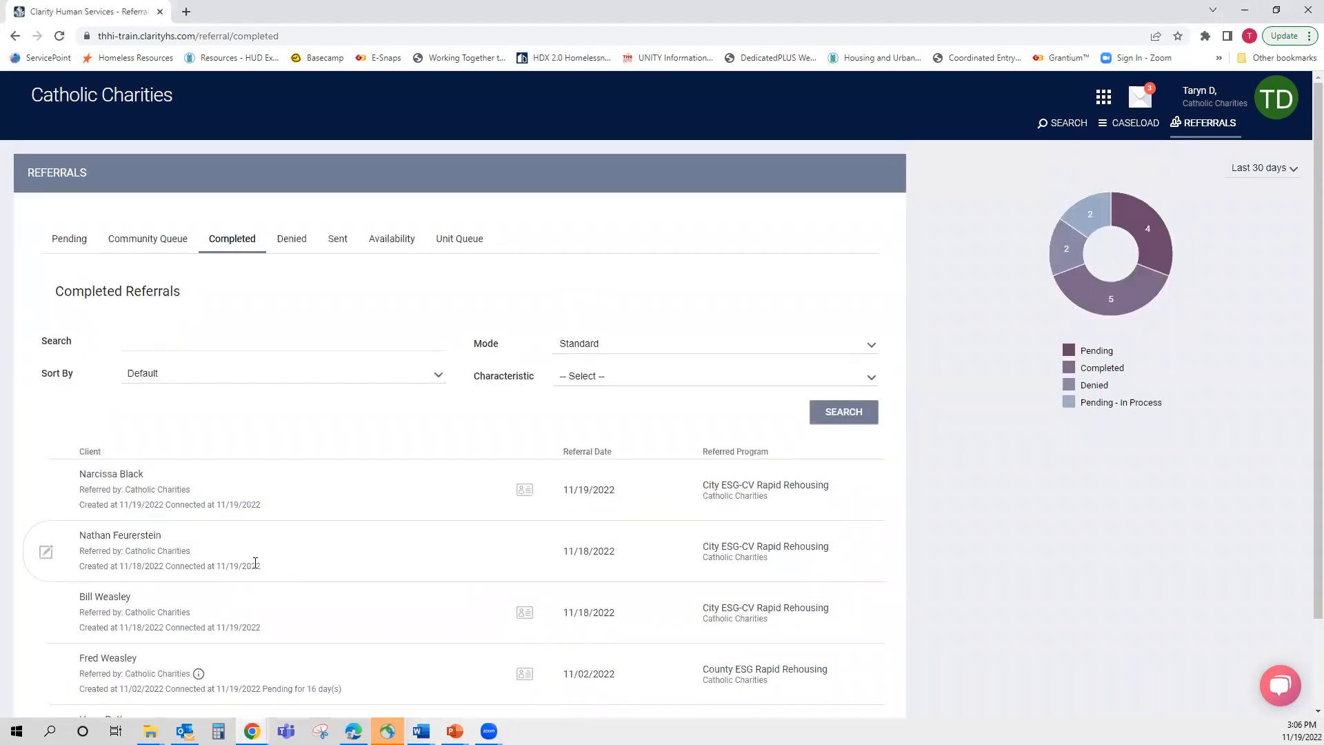
Open the denied referral dated 10/31/2022 for City ESG-CV Rapid Rehousing and examine its denial details
{"action": "left_click", "coordinate": [295, 241]}
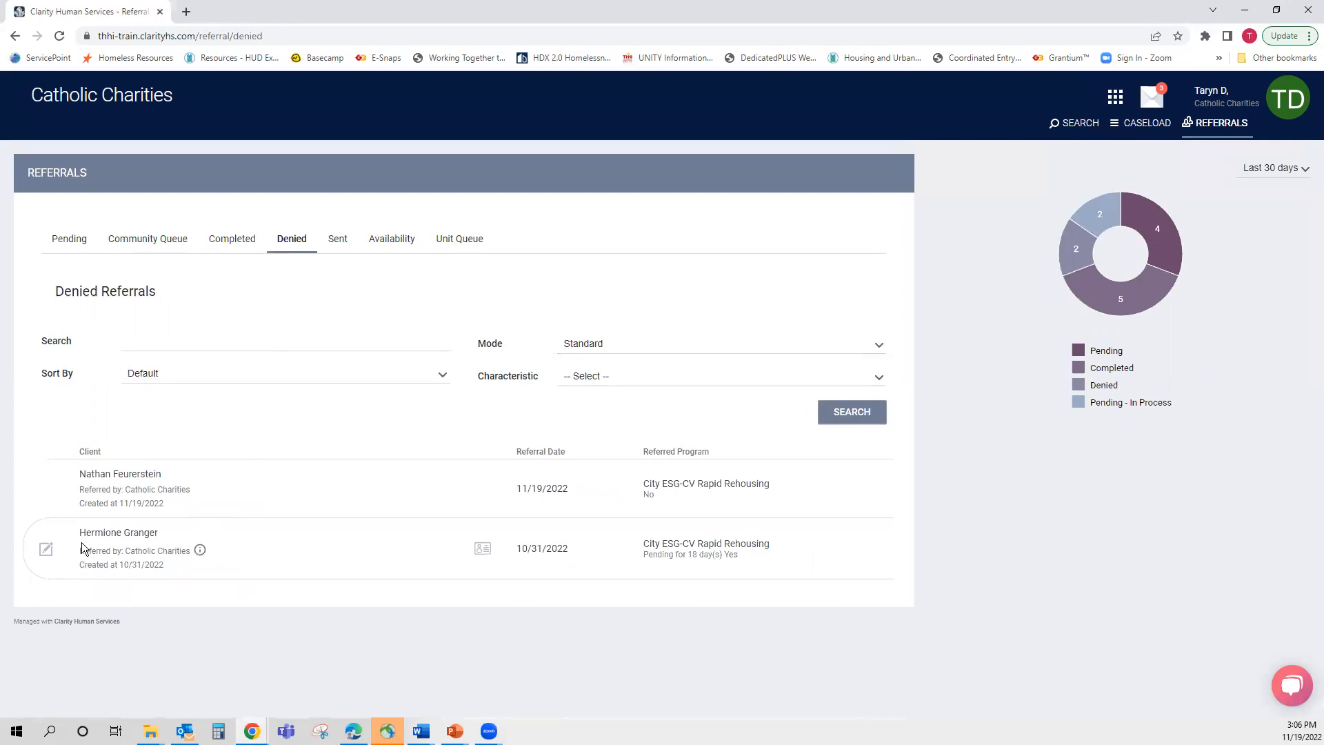
{"action": "left_click", "coordinate": [50, 553]}
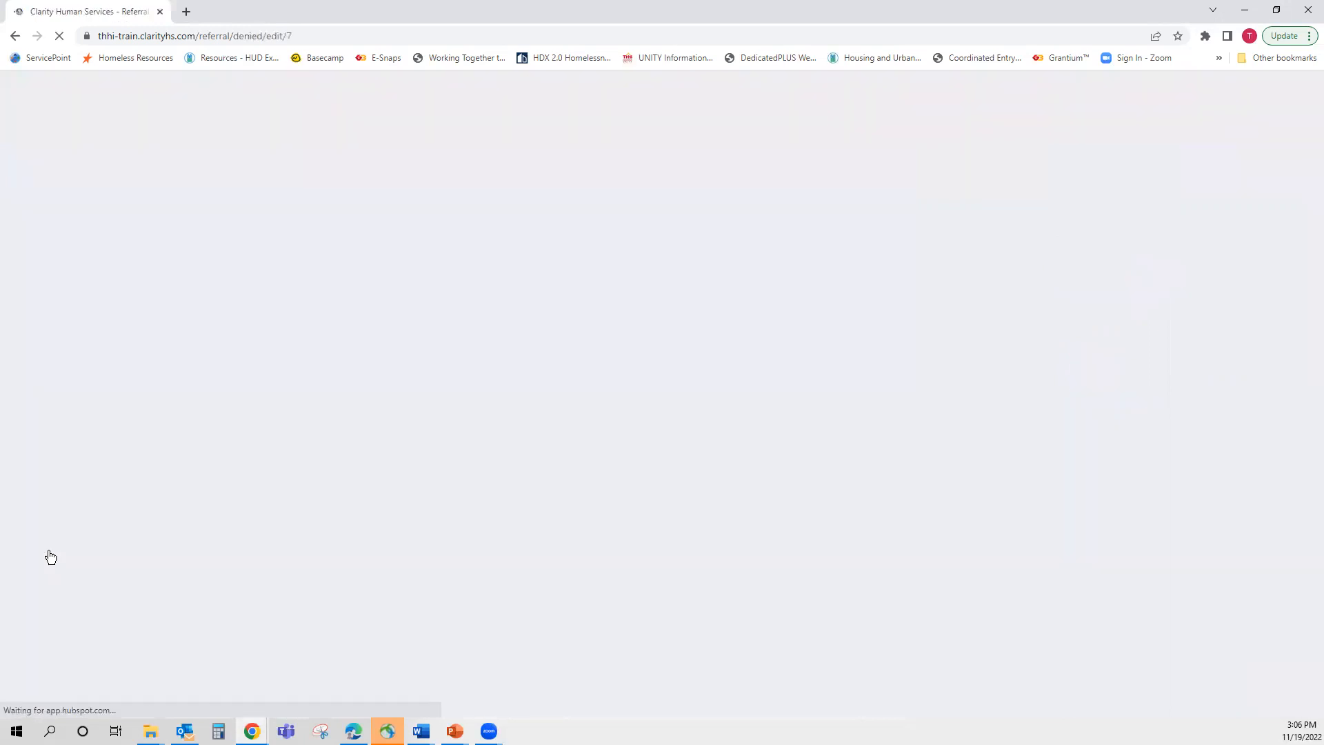
{"action": "scroll", "coordinate": [424, 483], "scroll_direction": "down", "scroll_amount": 3}
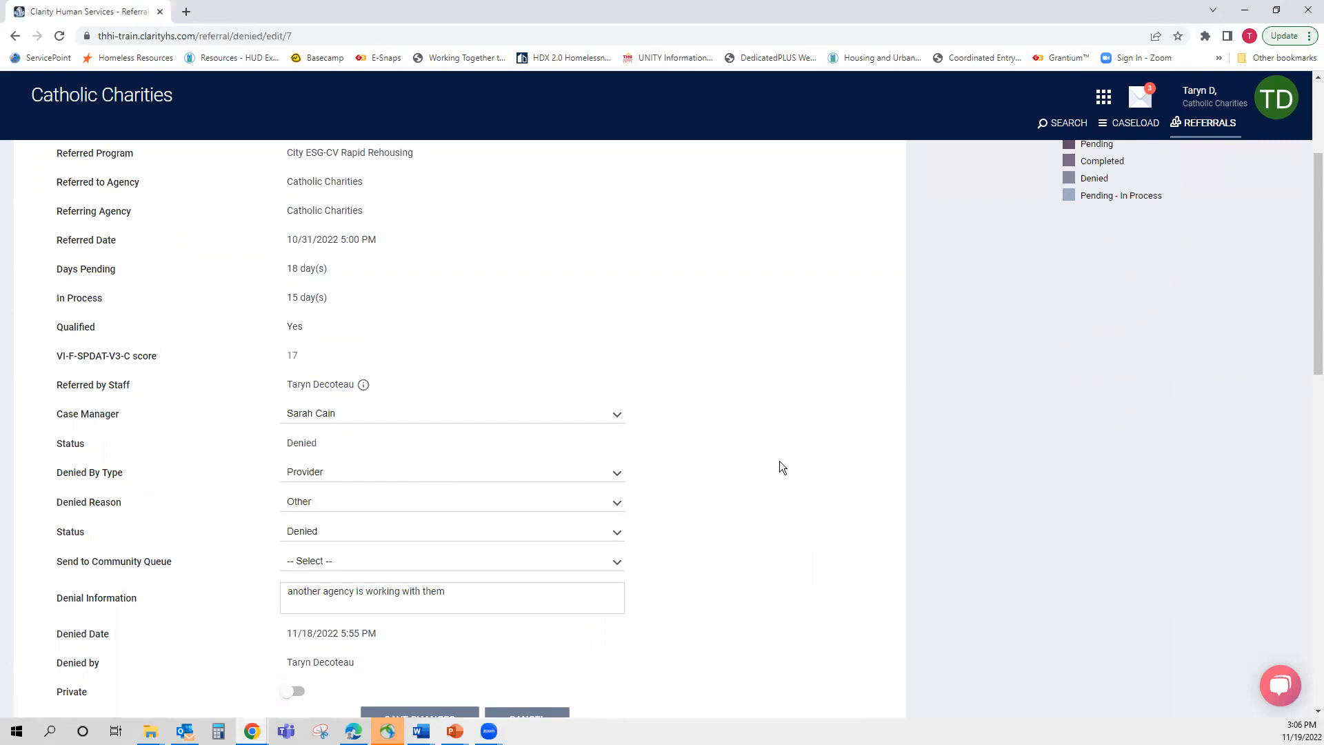
{"action": "scroll", "coordinate": [788, 462], "scroll_direction": "up", "scroll_amount": 3}
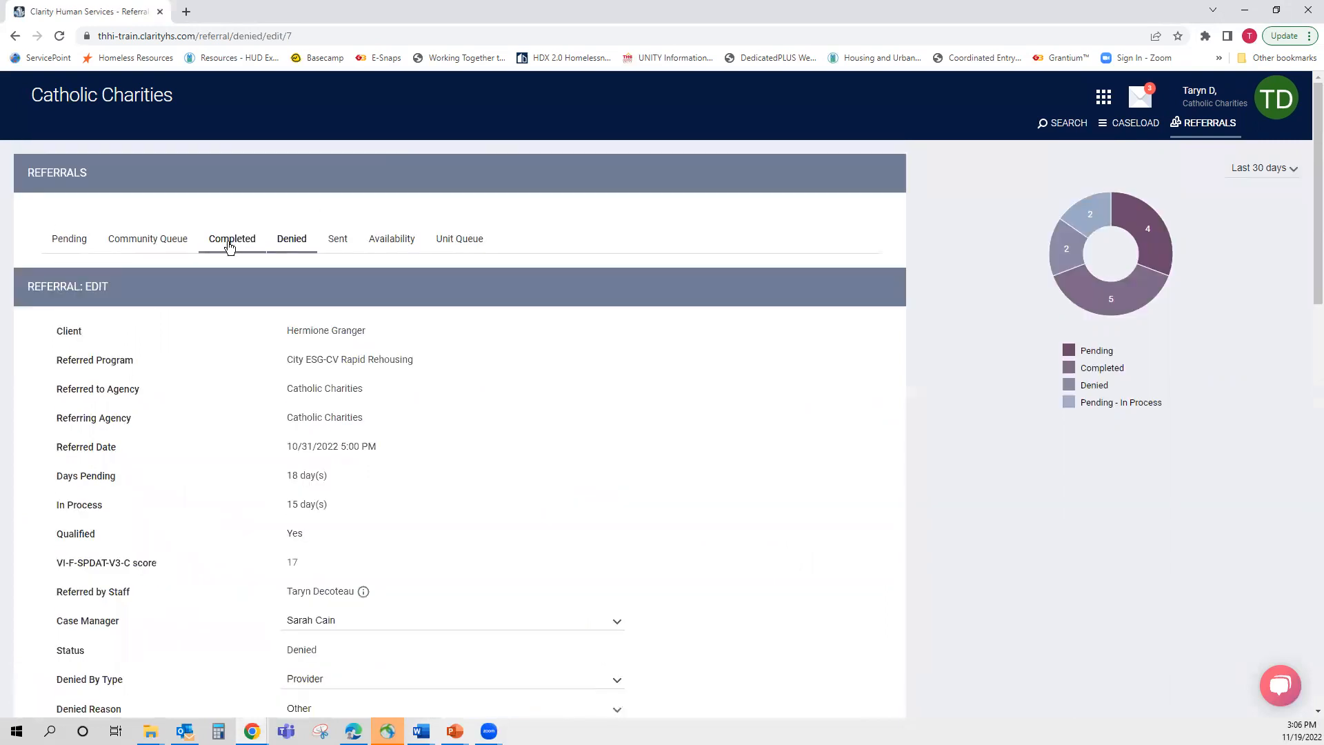
Review the referrals the agency has sent and go back over the pending referrals list
{"action": "left_click", "coordinate": [336, 240]}
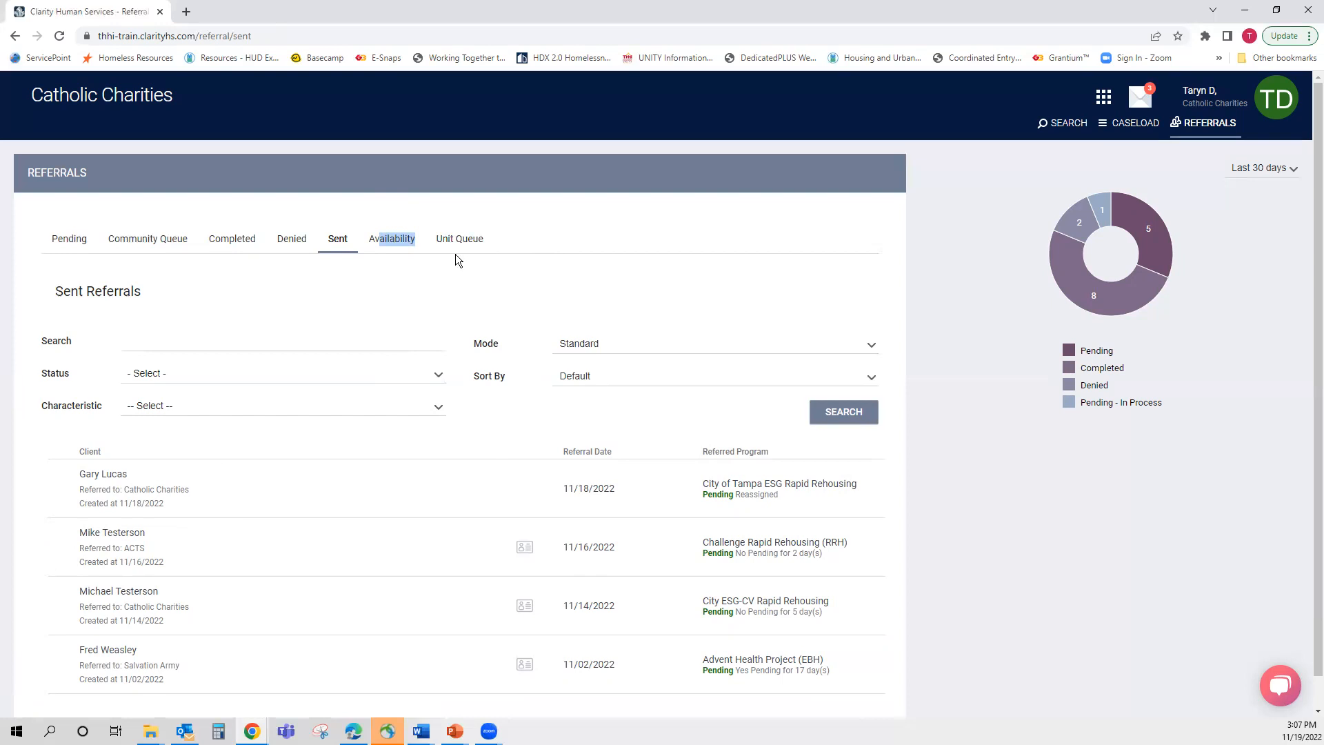
{"action": "left_click", "coordinate": [464, 291]}
{"action": "left_click", "coordinate": [72, 241]}
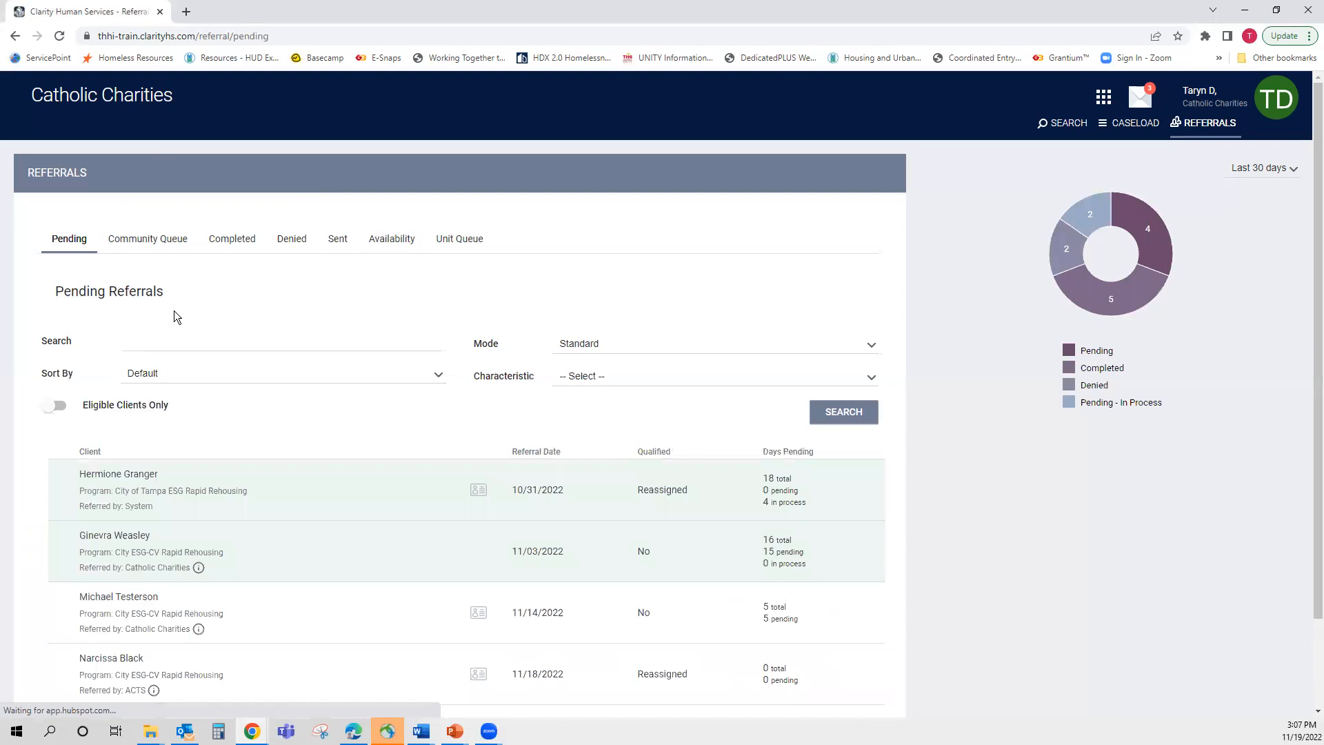
{"action": "scroll", "coordinate": [174, 311], "scroll_direction": "down", "scroll_amount": 2}
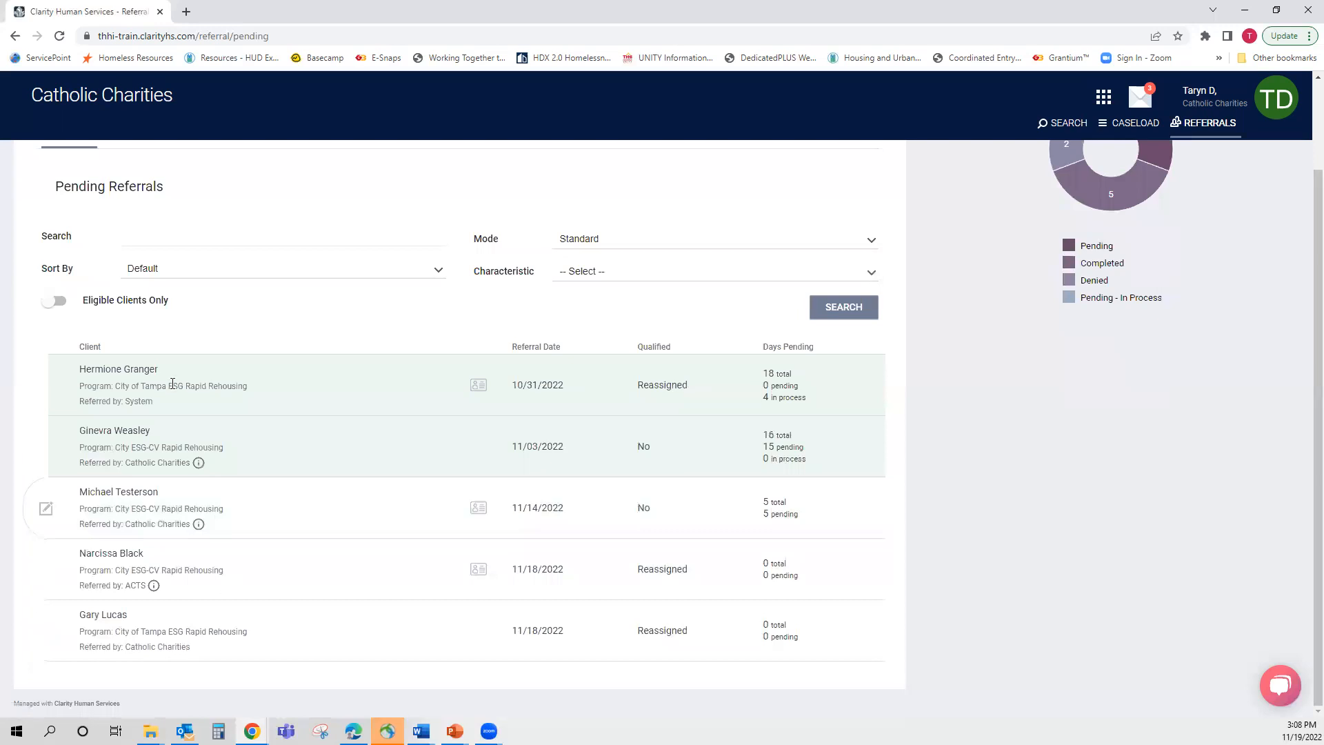
{"action": "scroll", "coordinate": [185, 570], "scroll_direction": "up", "scroll_amount": 1}
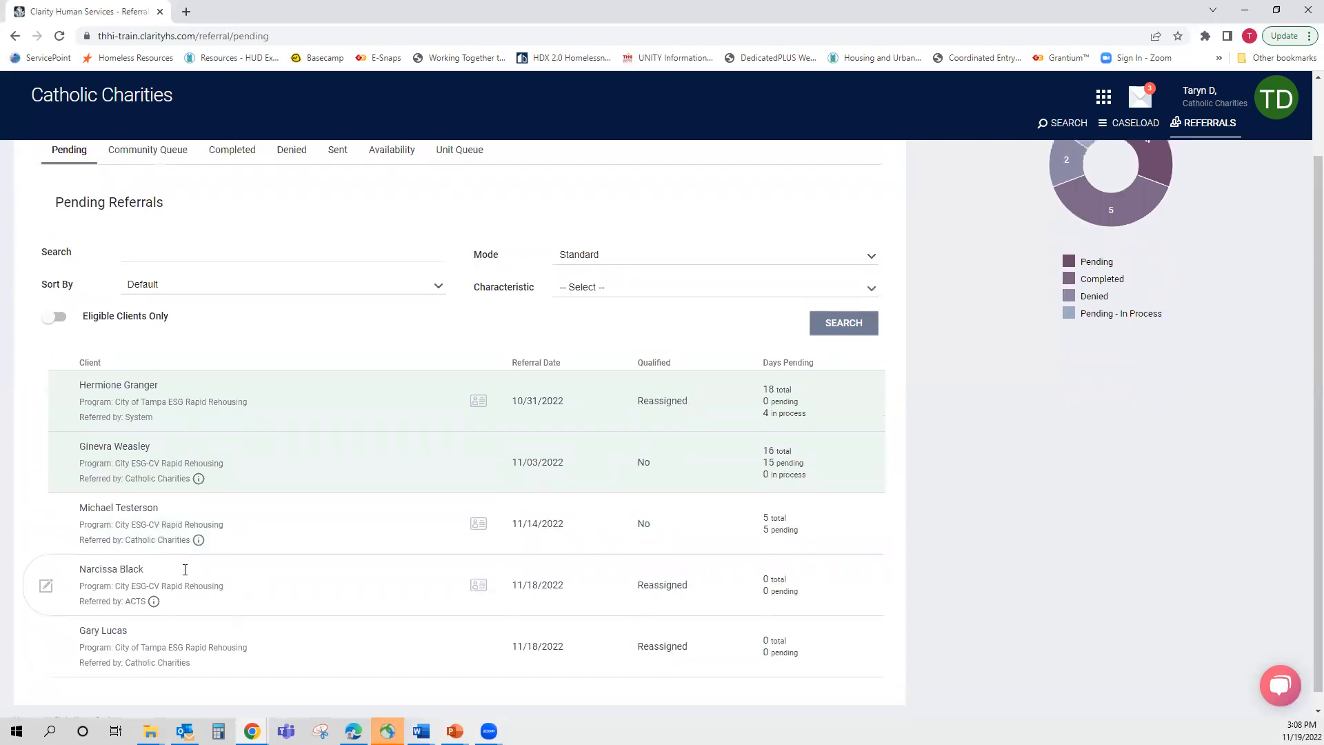
{"action": "scroll", "coordinate": [185, 570], "scroll_direction": "up", "scroll_amount": 2}
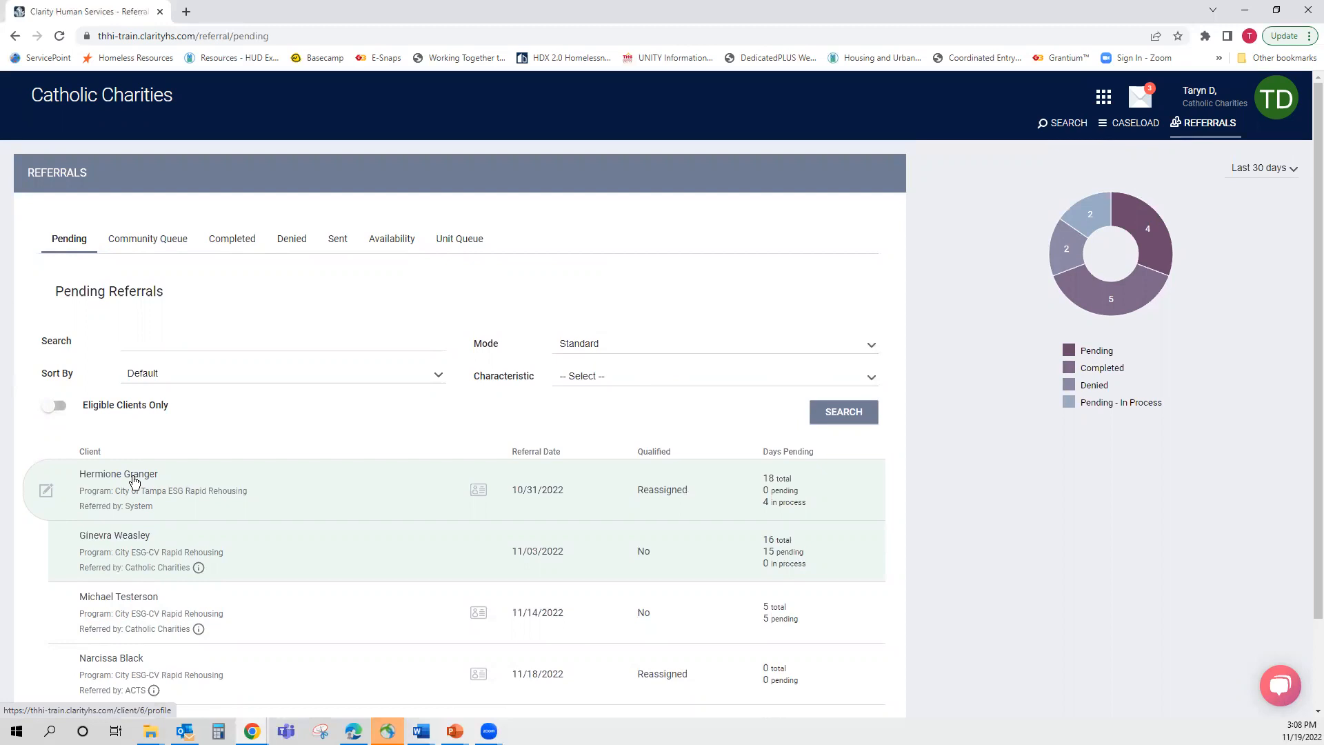
Open the caseload and review the active clients and the referrals assigned to the case manager
{"action": "left_click", "coordinate": [1067, 125]}
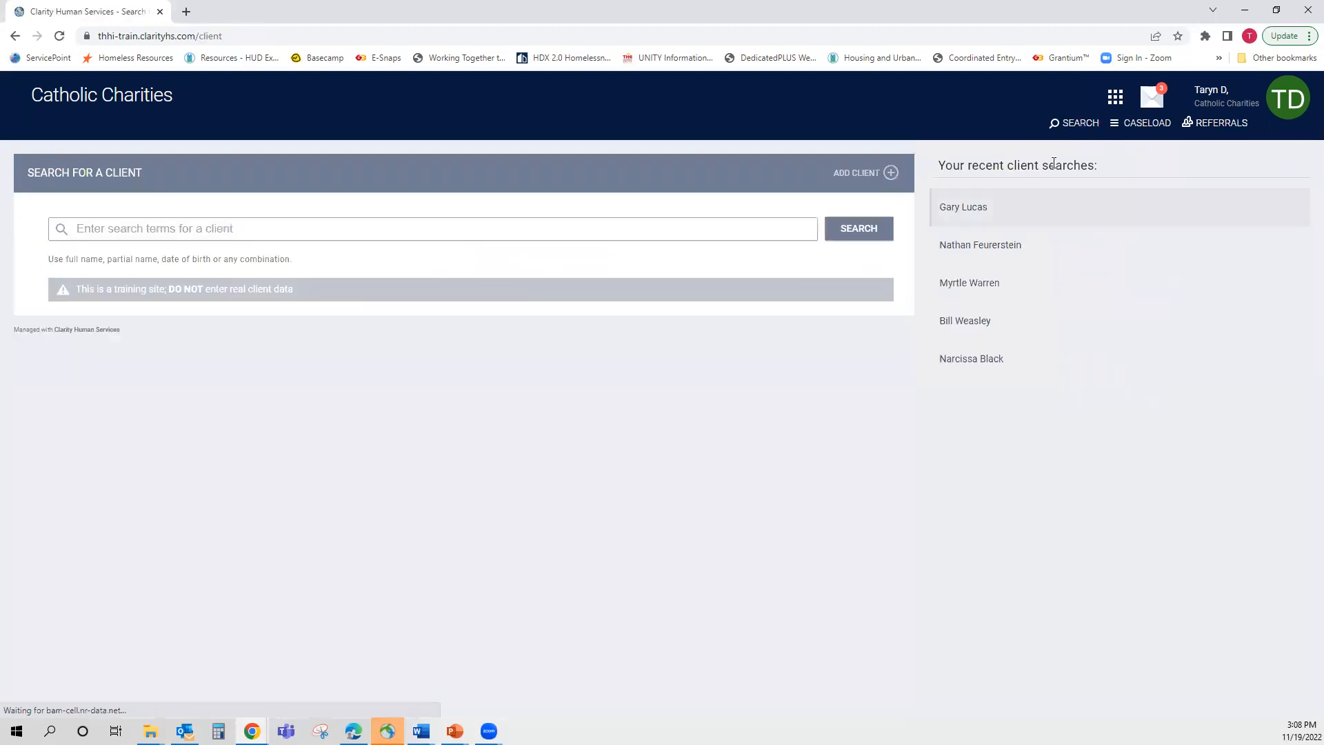
{"action": "left_click", "coordinate": [1158, 130]}
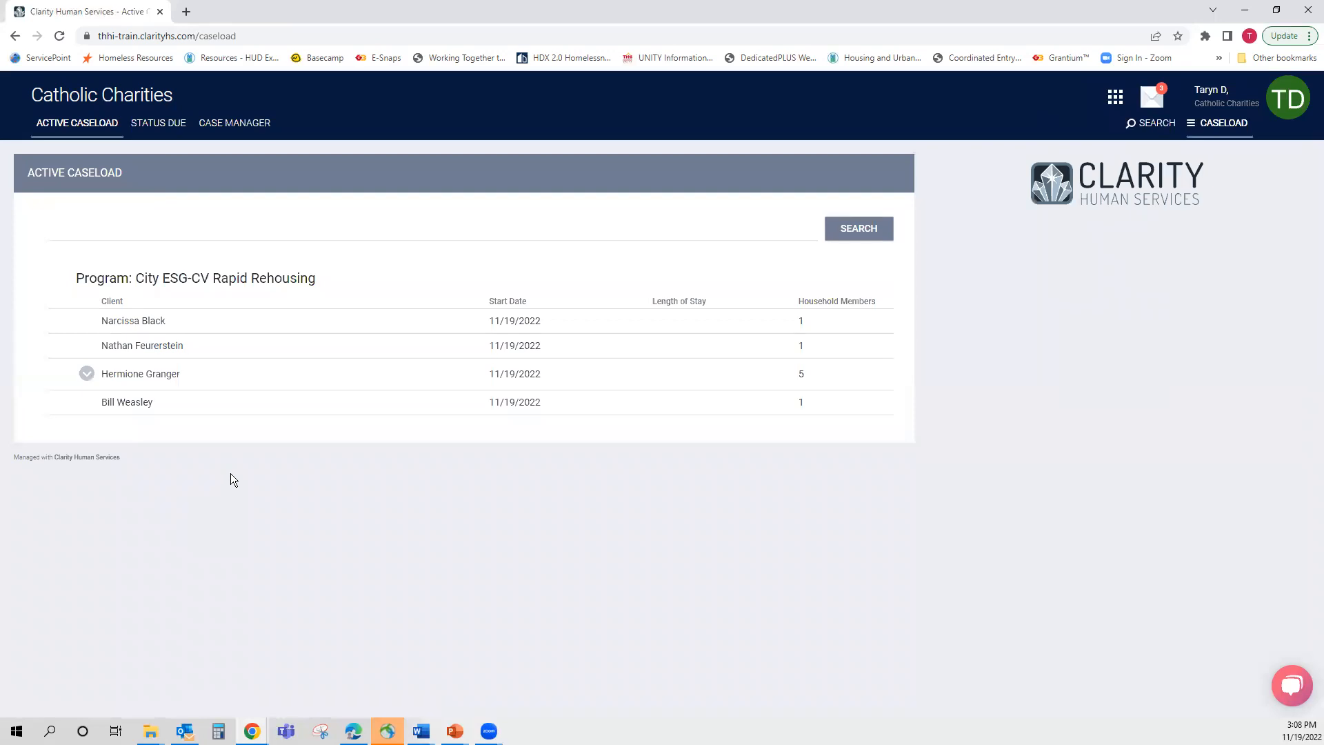
{"action": "left_click", "coordinate": [147, 136]}
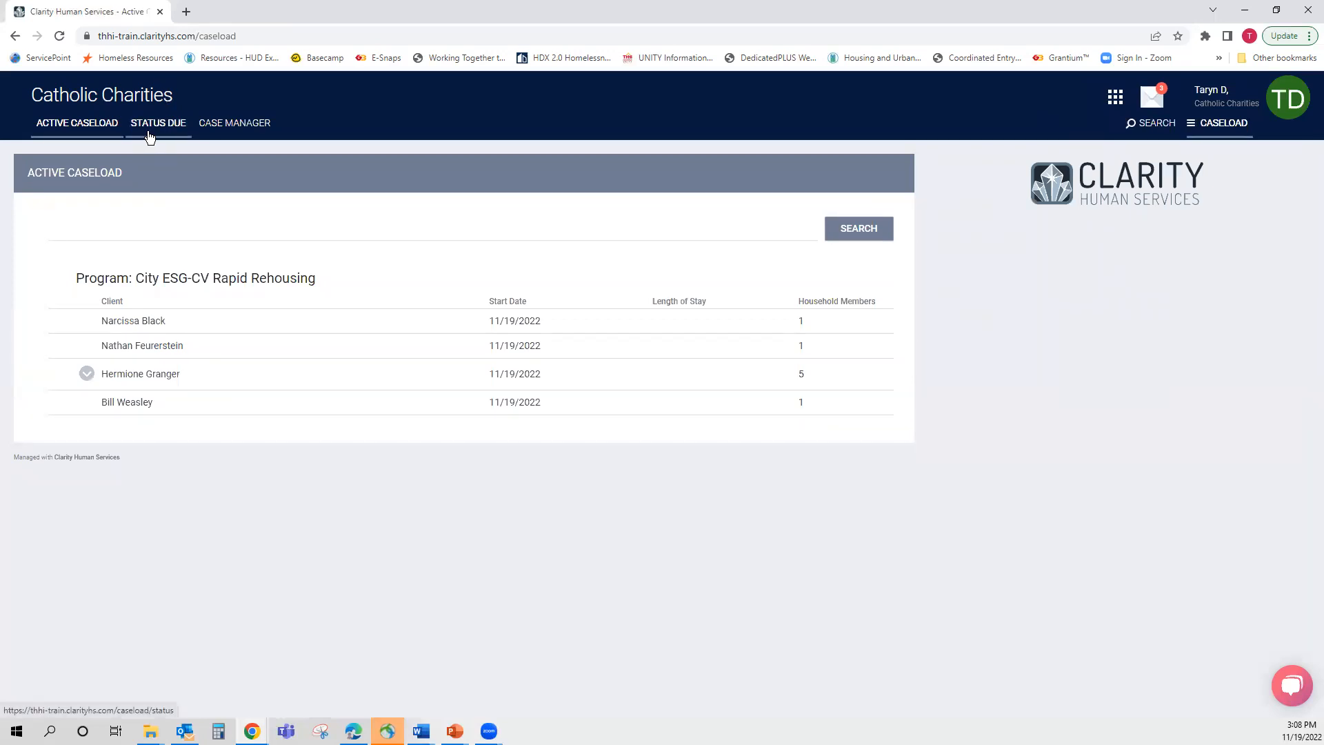
{"action": "left_click", "coordinate": [219, 126]}
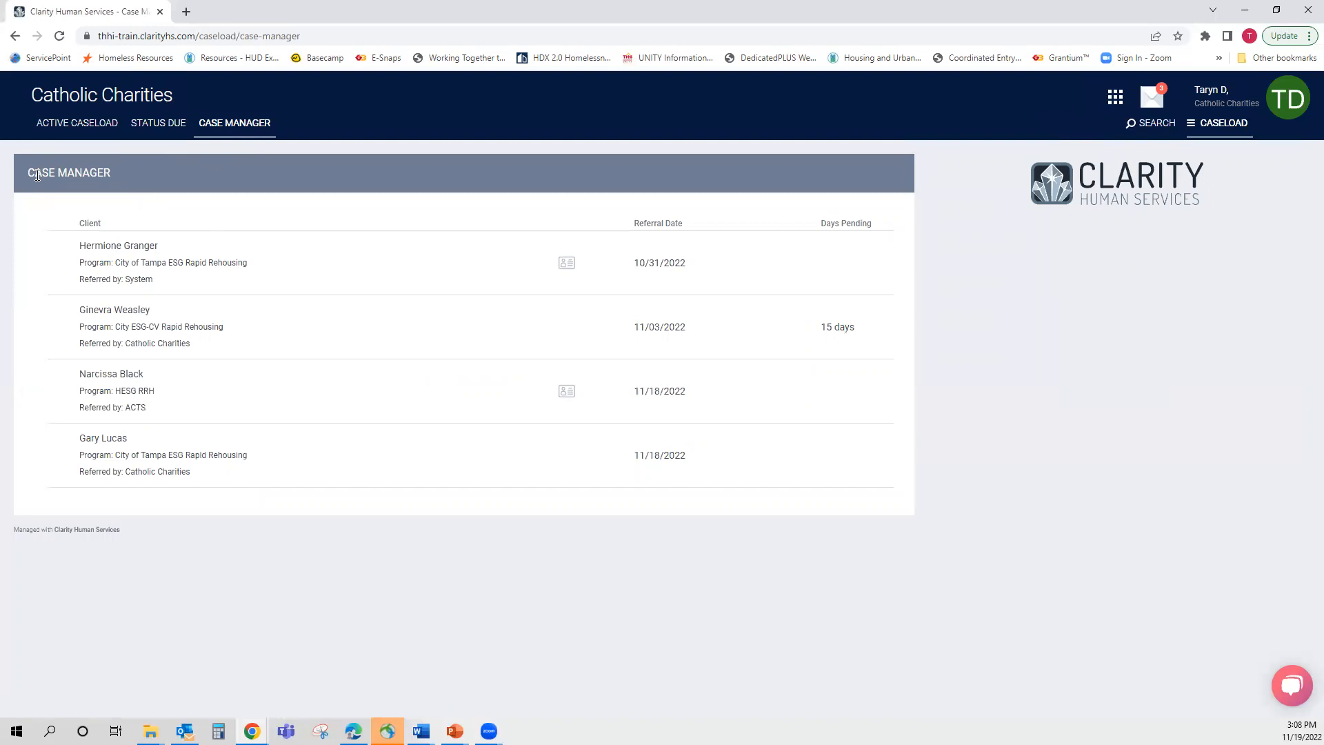
{"action": "left_click_drag", "start_coordinate": [27, 174], "coordinate": [104, 178]}
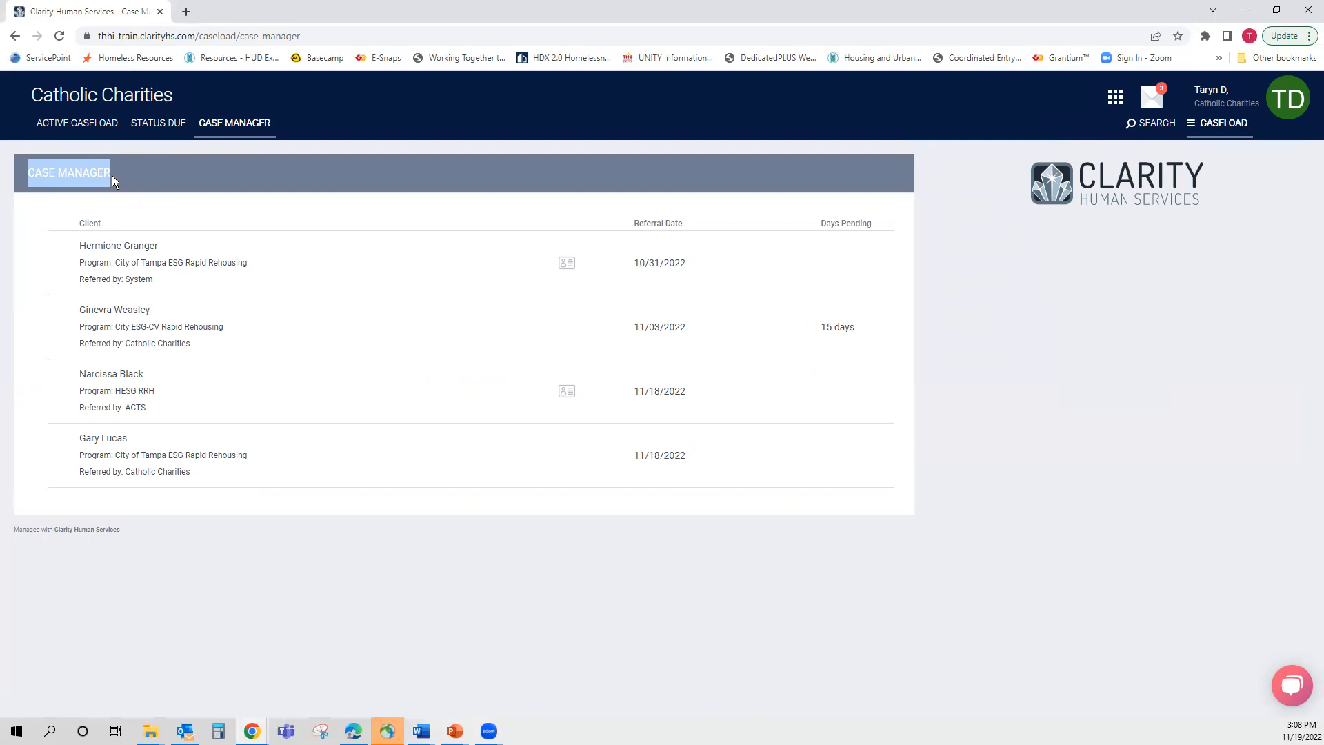
{"action": "left_click", "coordinate": [107, 264]}
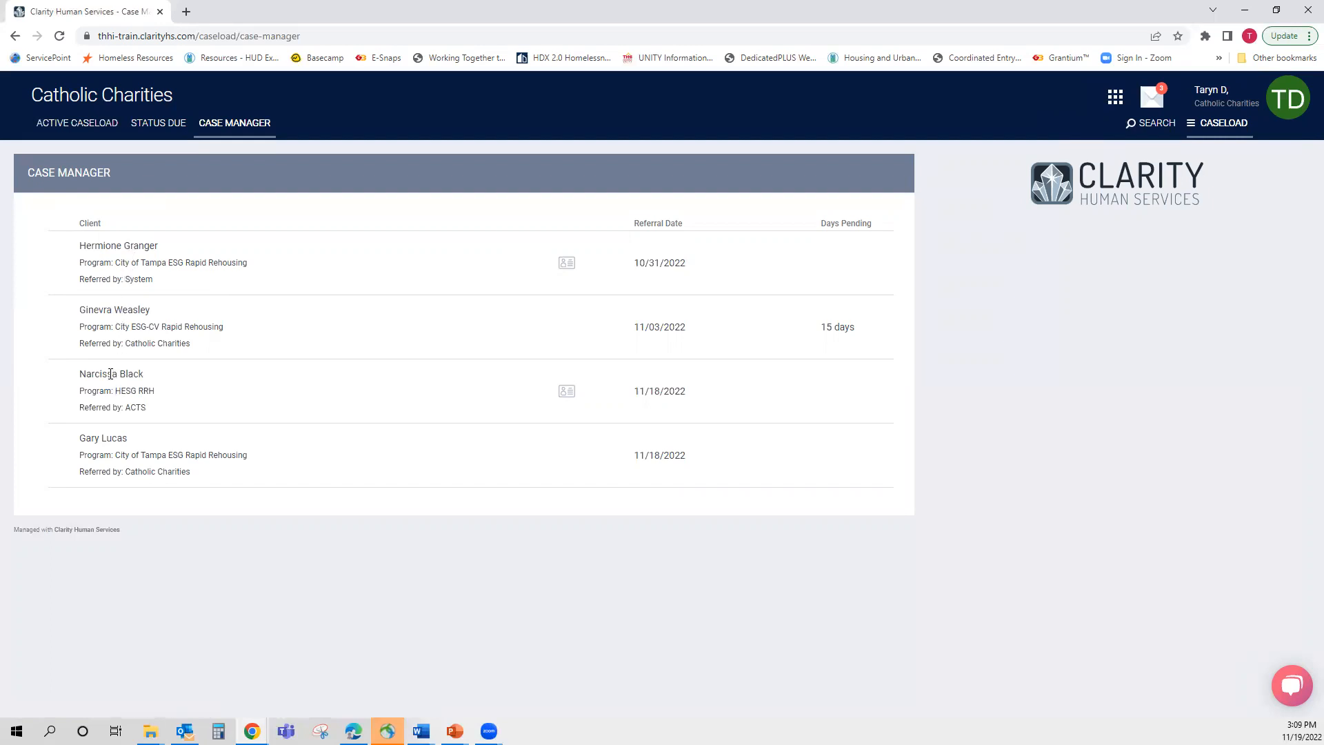
Open the 11/18/2022 City of Tampa ESG Rapid Rehousing referral from the case manager's referrals and set its status to Pending - In Process
{"action": "left_click", "coordinate": [114, 443]}
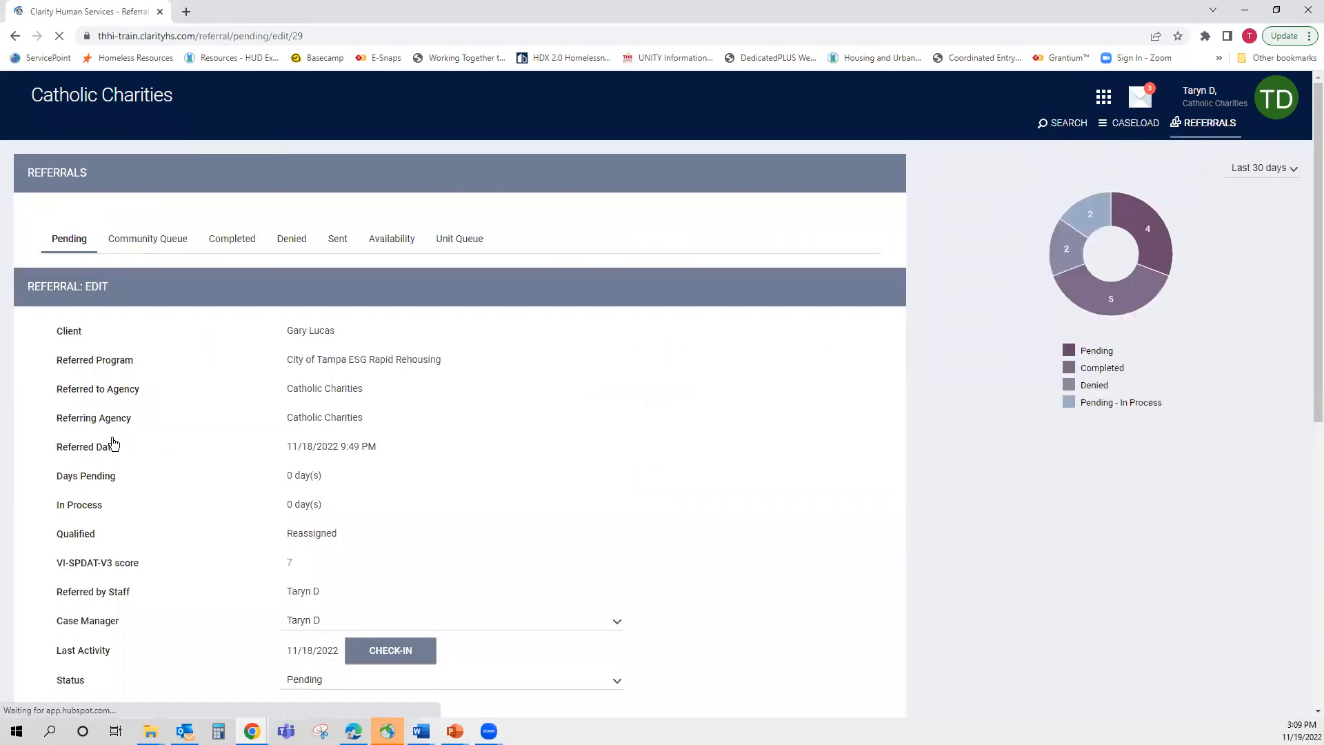
{"action": "scroll", "coordinate": [113, 444], "scroll_direction": "down", "scroll_amount": 6}
{"action": "scroll", "coordinate": [111, 436], "scroll_direction": "up", "scroll_amount": 6}
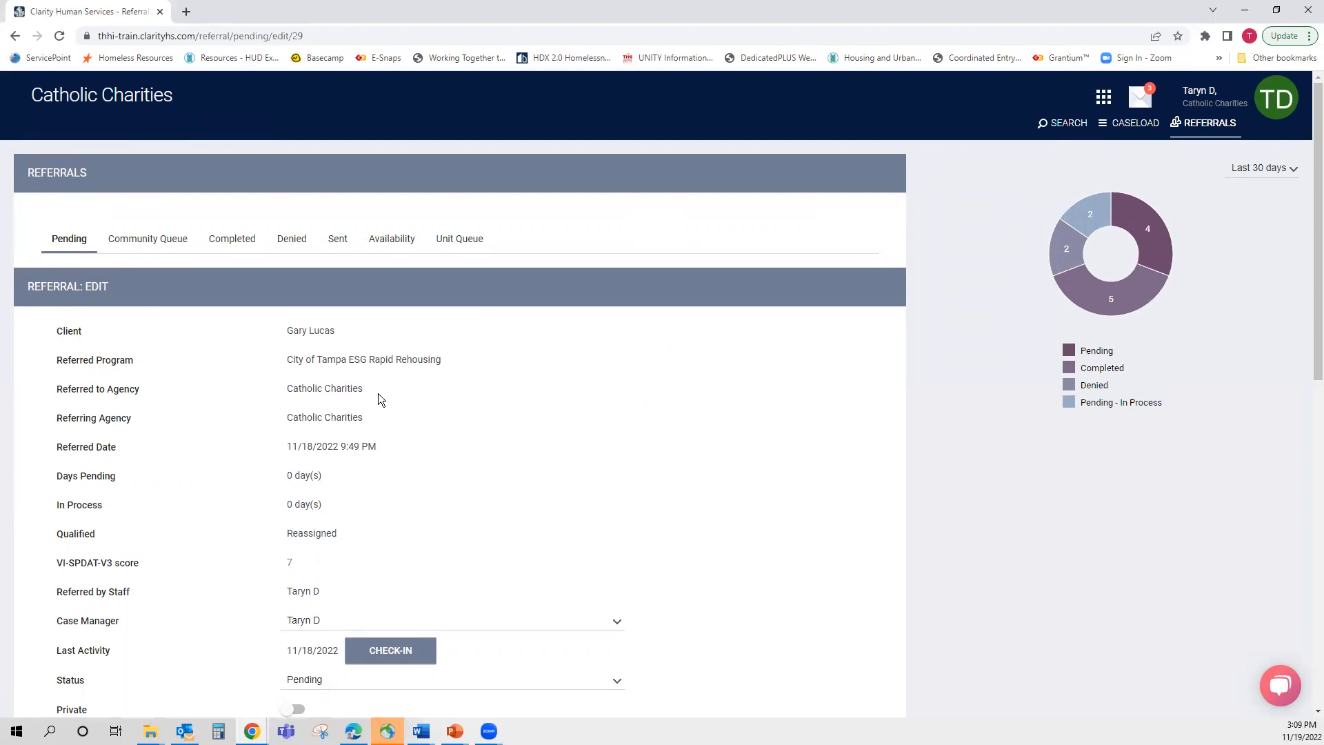
{"action": "scroll", "coordinate": [378, 393], "scroll_direction": "down", "scroll_amount": 3}
{"action": "scroll", "coordinate": [257, 304], "scroll_direction": "up", "scroll_amount": 1}
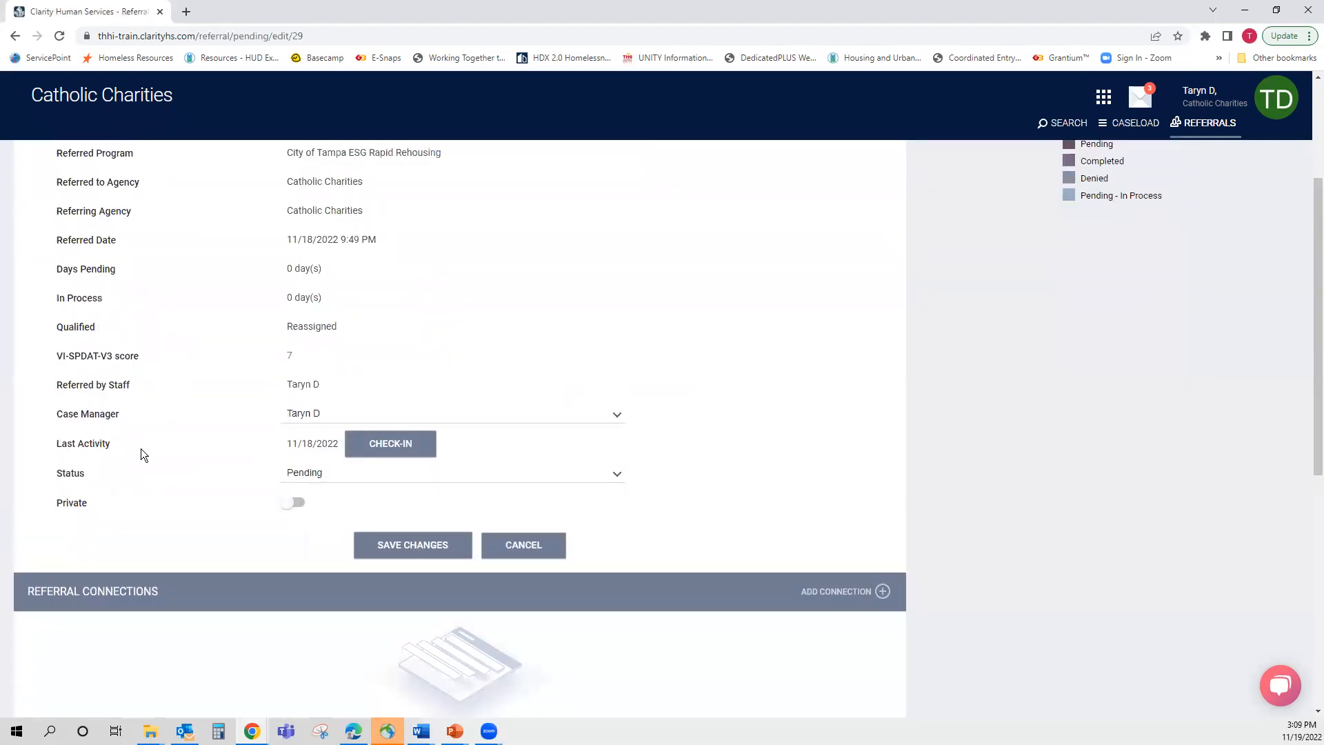
{"action": "left_click", "coordinate": [313, 476]}
{"action": "left_click", "coordinate": [316, 501]}
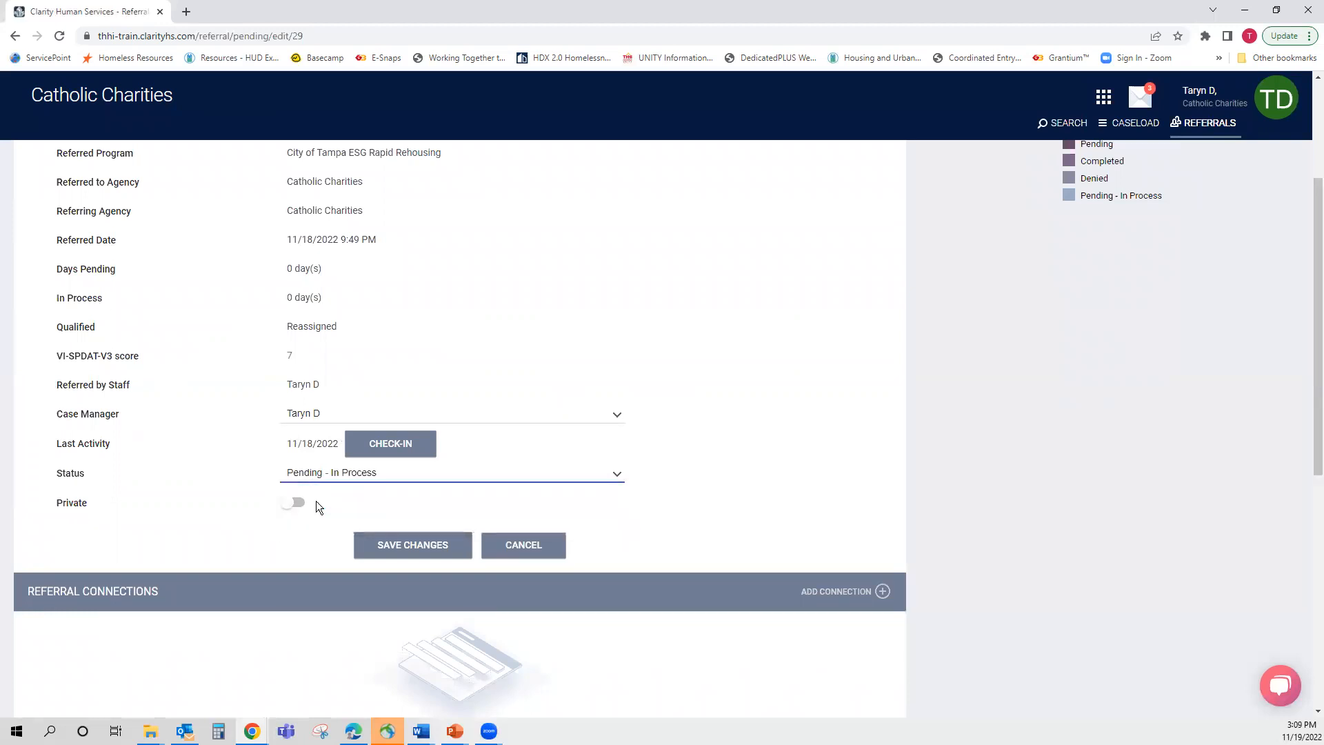
Save the Pending - In Process status on the referral and return to the pending referrals list
{"action": "left_click", "coordinate": [421, 547]}
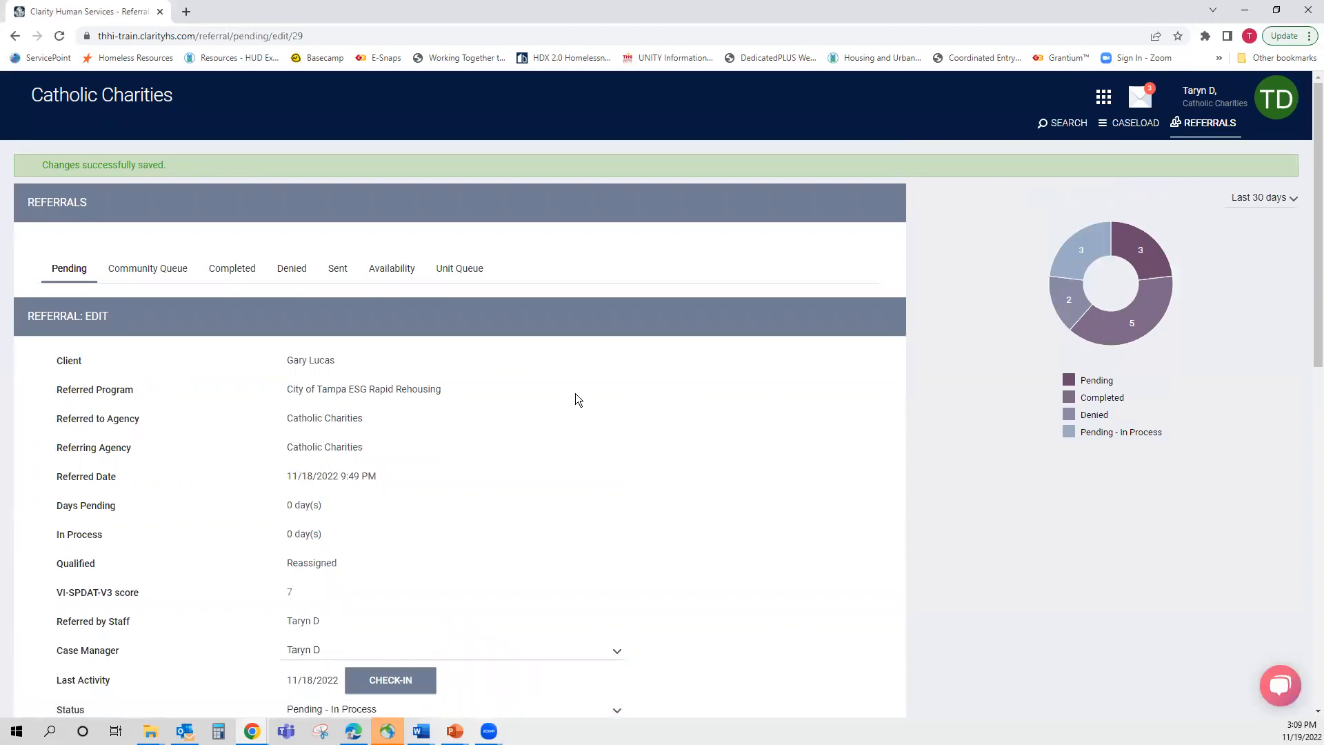
{"action": "left_click", "coordinate": [83, 274]}
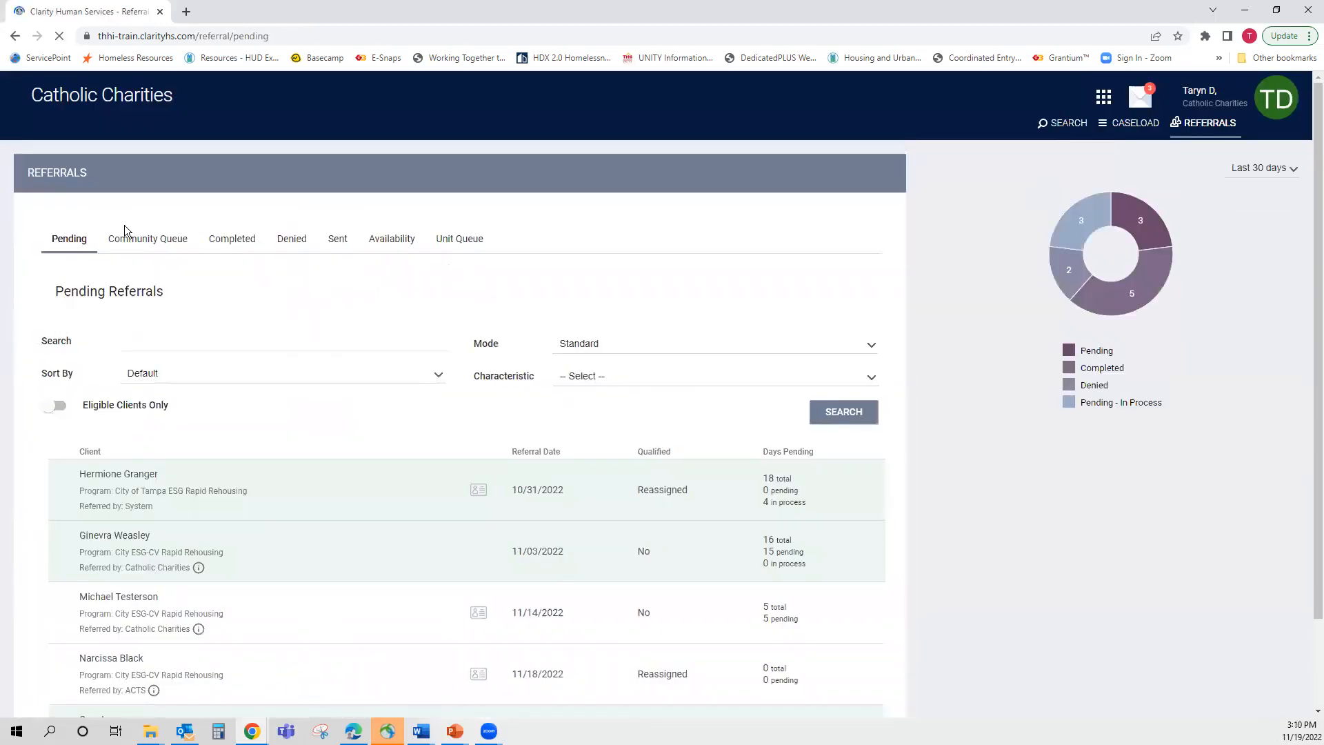
{"action": "scroll", "coordinate": [168, 505], "scroll_direction": "down", "scroll_amount": 2}
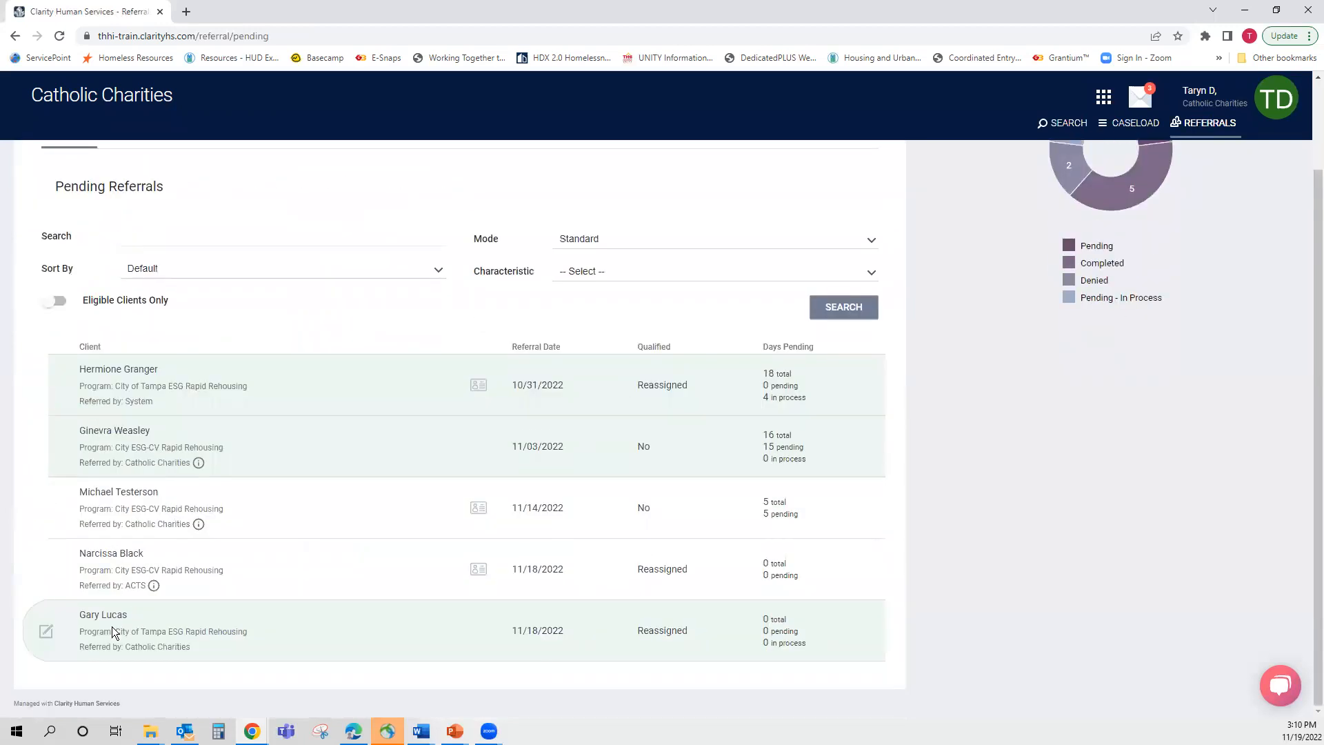
{"action": "key", "text": "alt+Tab"}
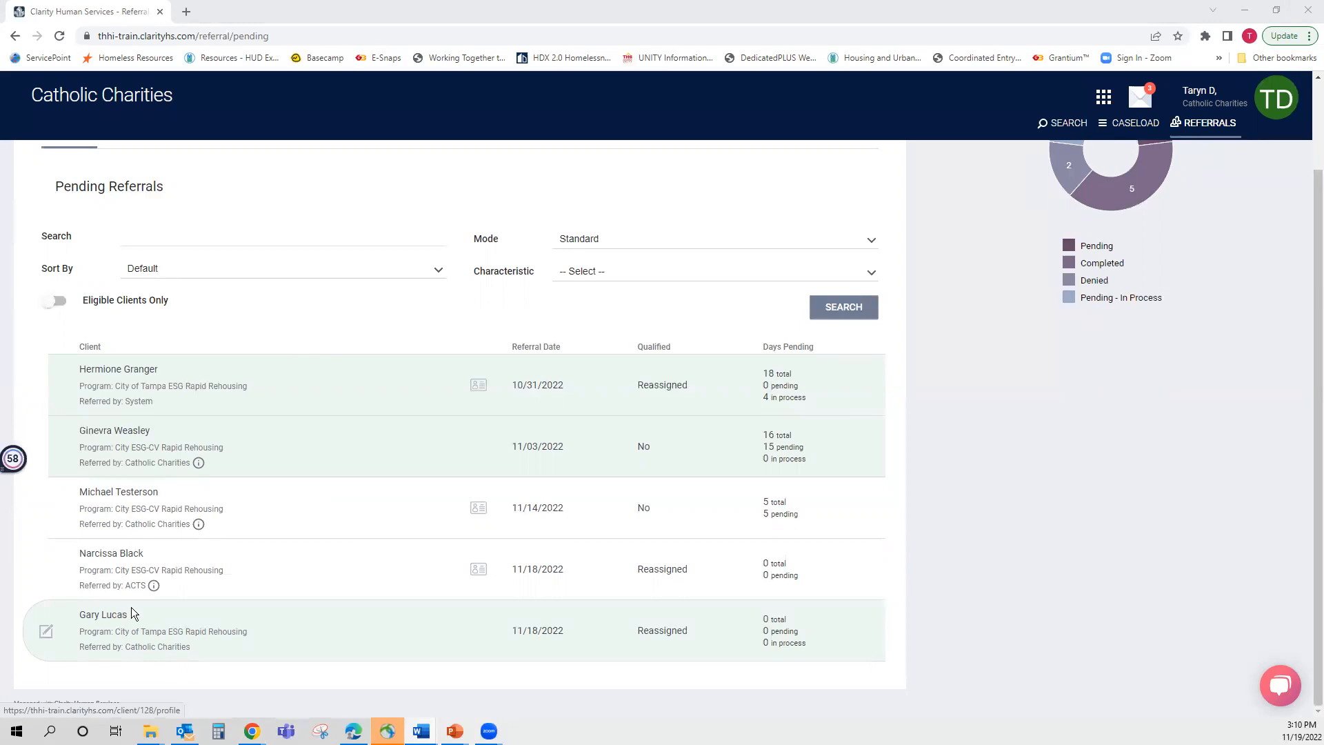
Open the 11/18/2022 City of Tampa ESG Rapid Rehousing referral, review its check-in and status fields, and return to the pending list without saving
{"action": "left_click", "coordinate": [42, 638]}
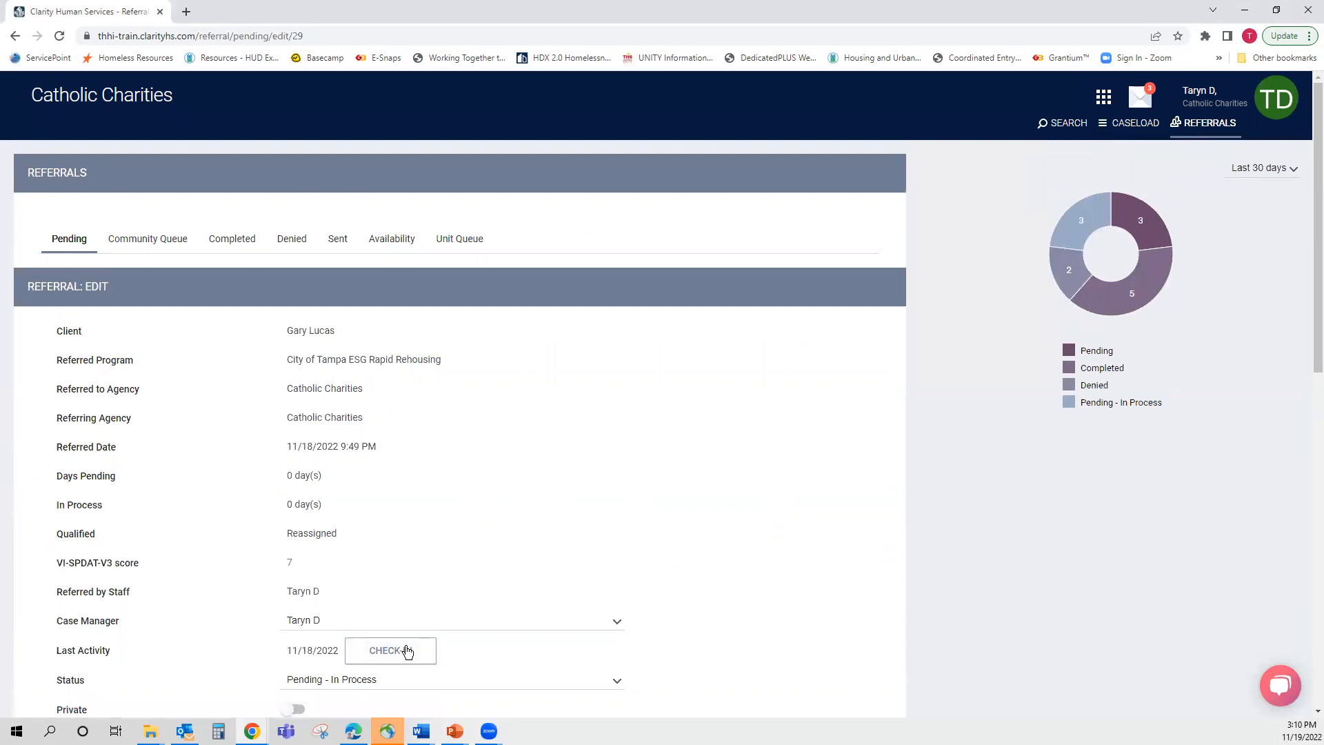
{"action": "scroll", "coordinate": [538, 607], "scroll_direction": "down", "scroll_amount": 1}
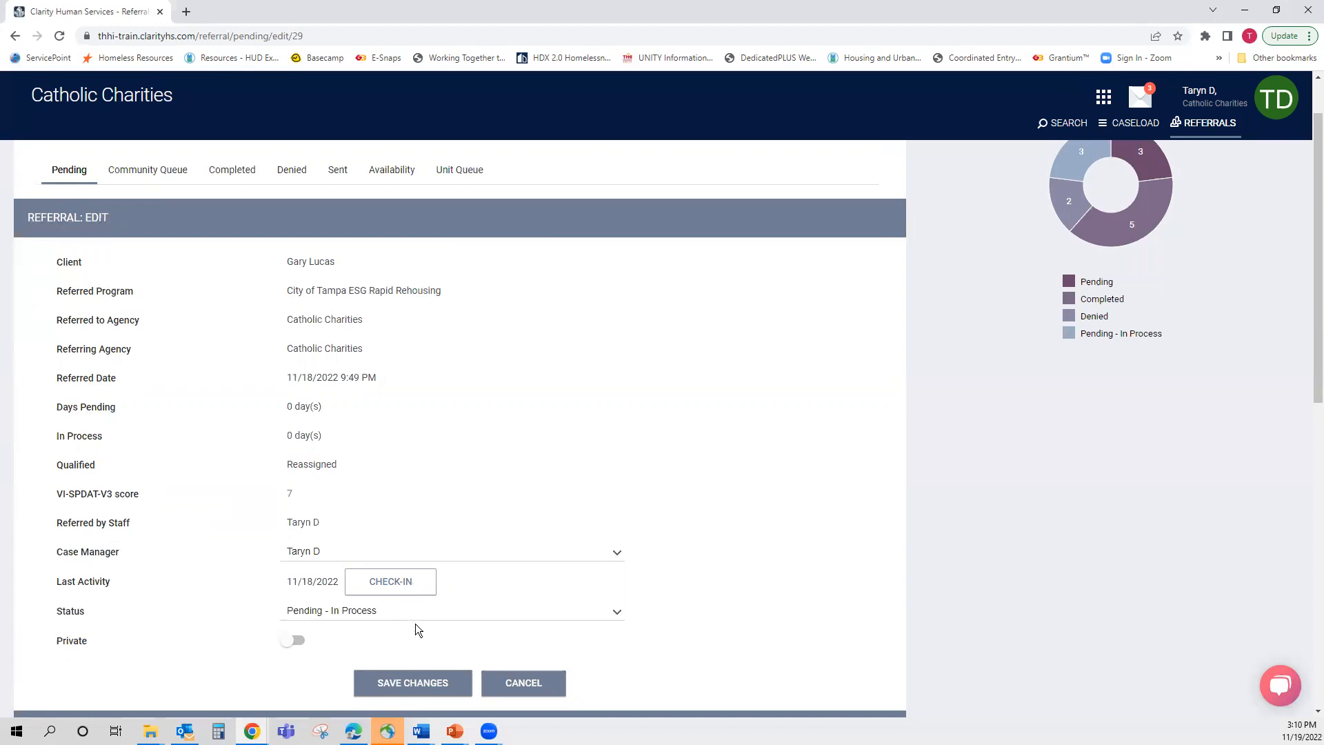
{"action": "left_click", "coordinate": [520, 695]}
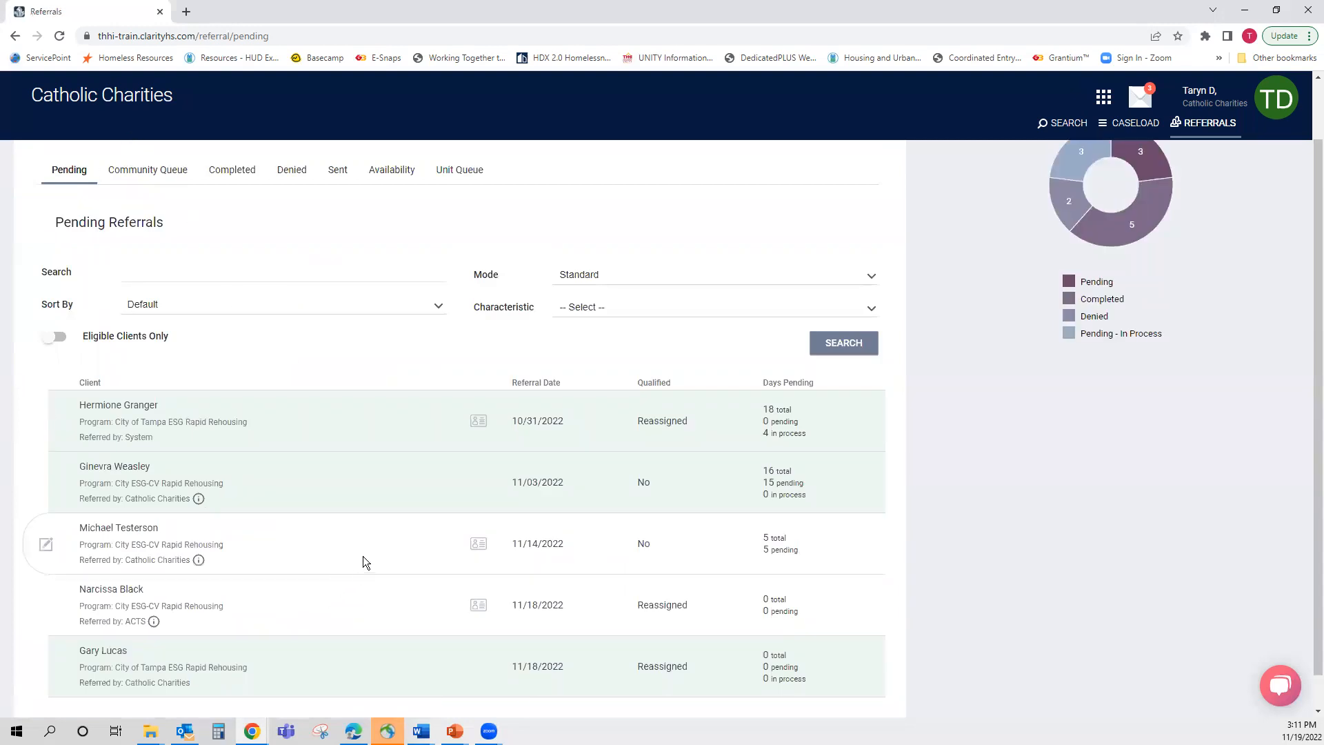
{"action": "scroll", "coordinate": [363, 556], "scroll_direction": "down", "scroll_amount": 1}
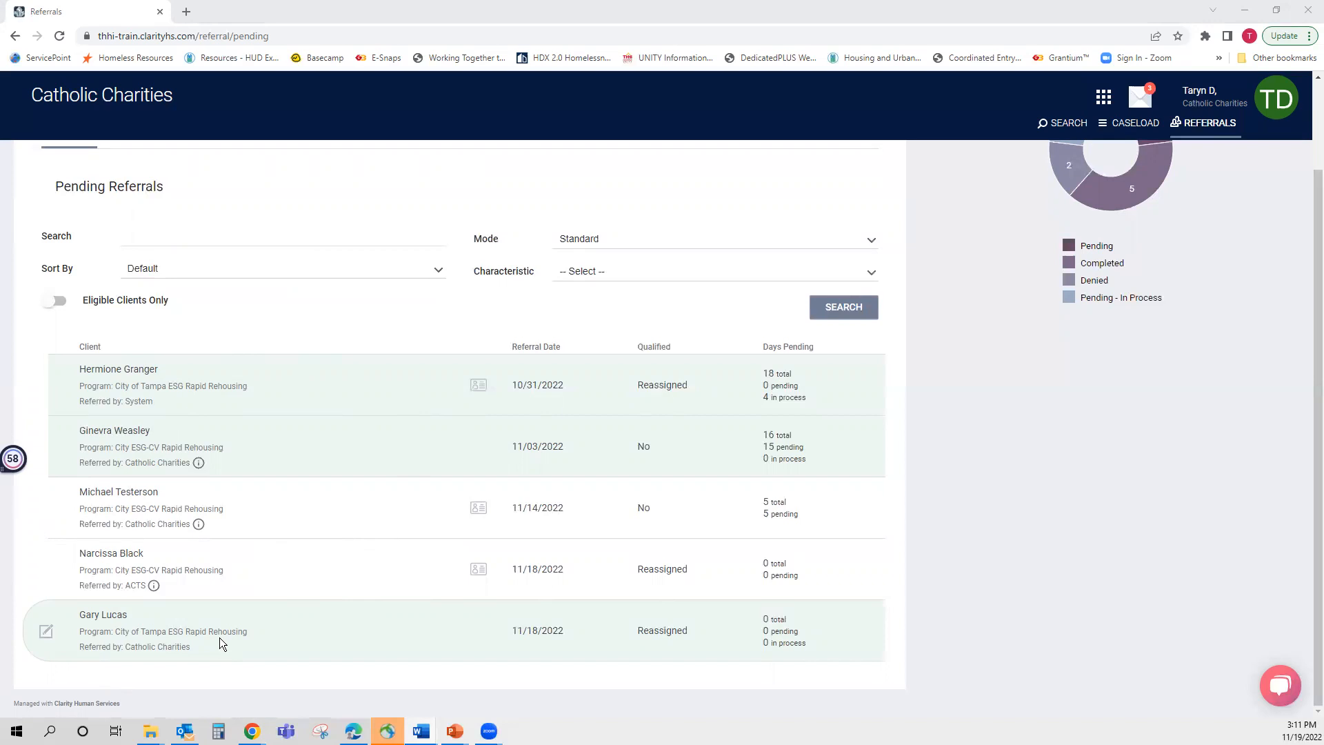
Open the client's profile from the pending referral, view the available programs, and leave the client record
{"action": "left_click", "coordinate": [109, 616]}
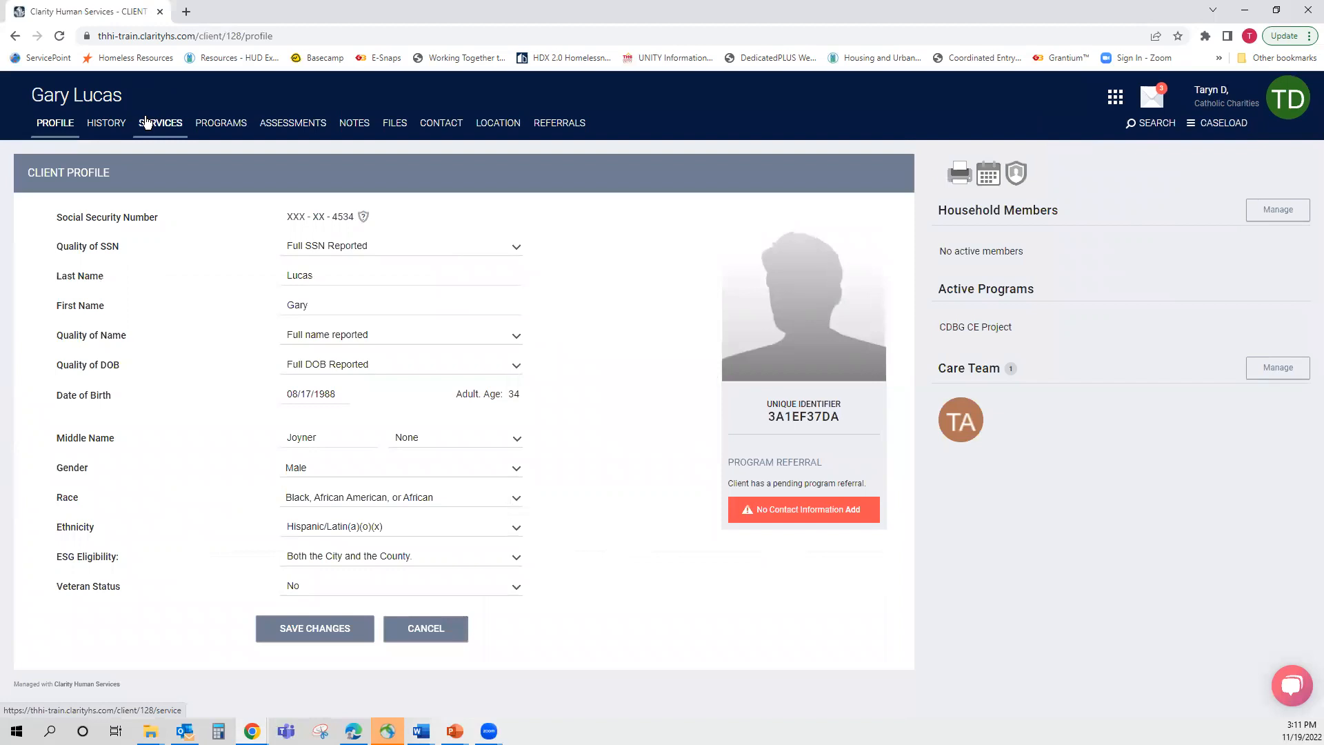
{"action": "left_click", "coordinate": [211, 126]}
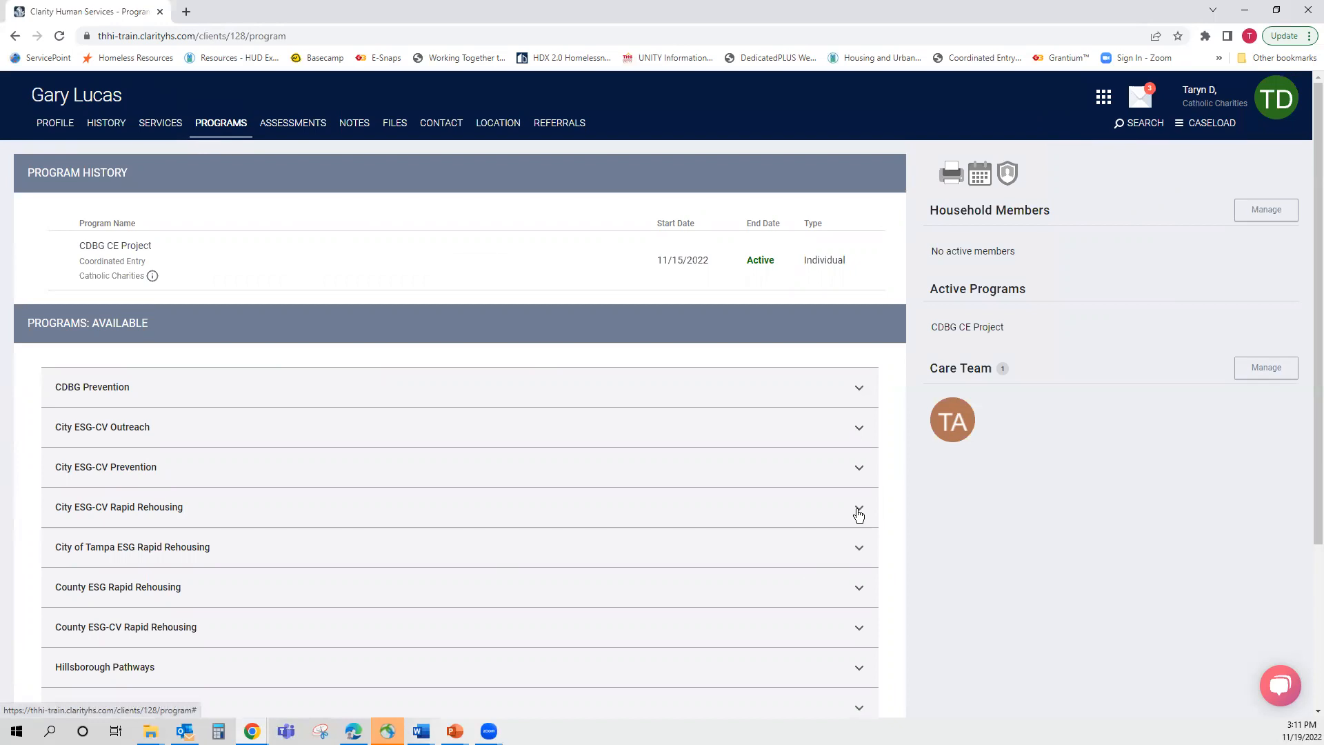
{"action": "left_click", "coordinate": [1145, 124]}
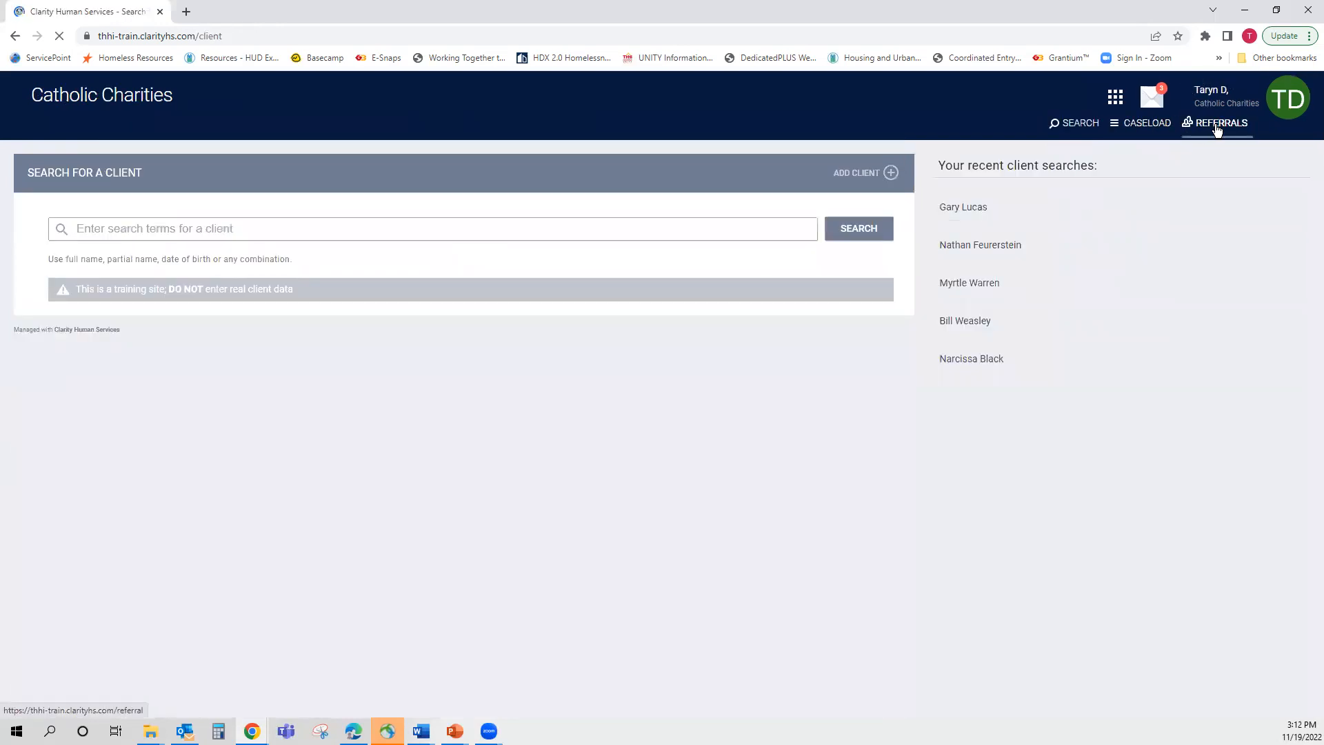
Reopen the 11/18/2022 City of Tampa ESG Rapid Rehousing referral and draft the note "dfdsrwasdfasddeg.hj" without sending it
{"action": "left_click", "coordinate": [1216, 126]}
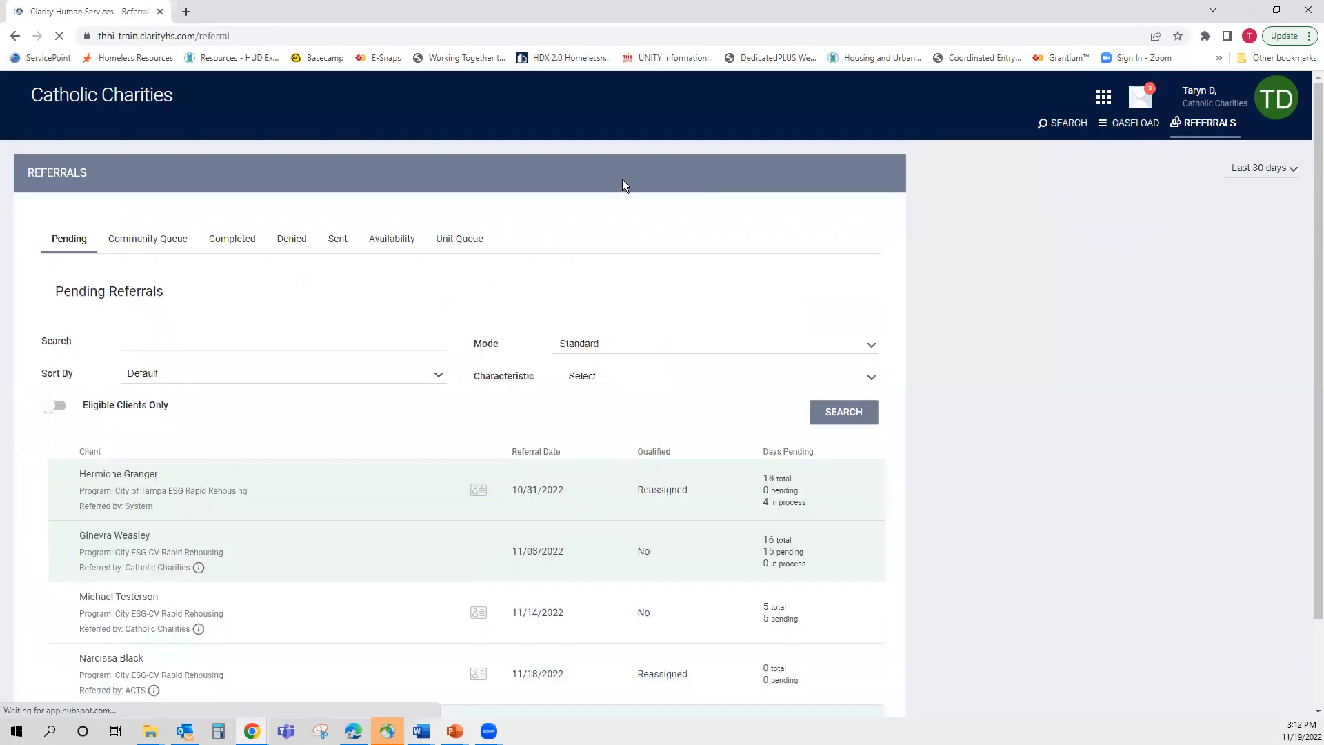
{"action": "scroll", "coordinate": [41, 483], "scroll_direction": "down", "scroll_amount": 2}
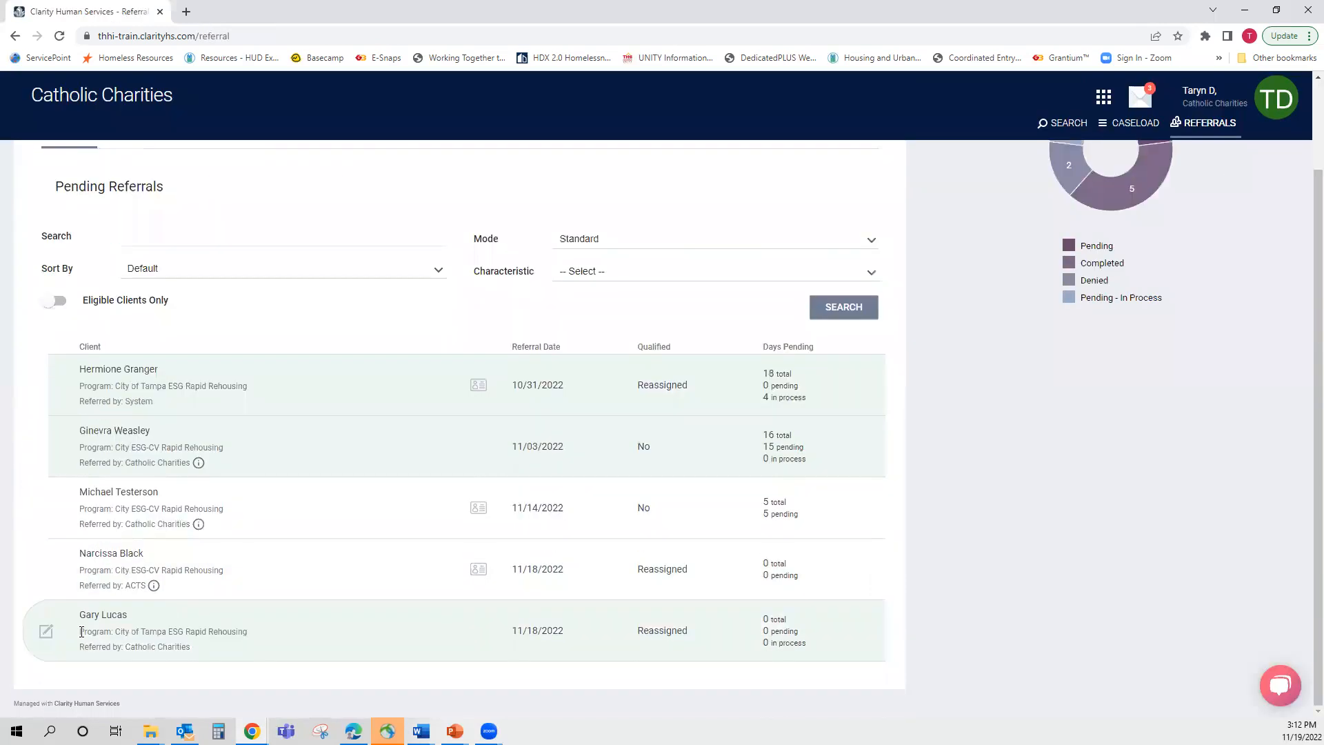
{"action": "left_click", "coordinate": [47, 633]}
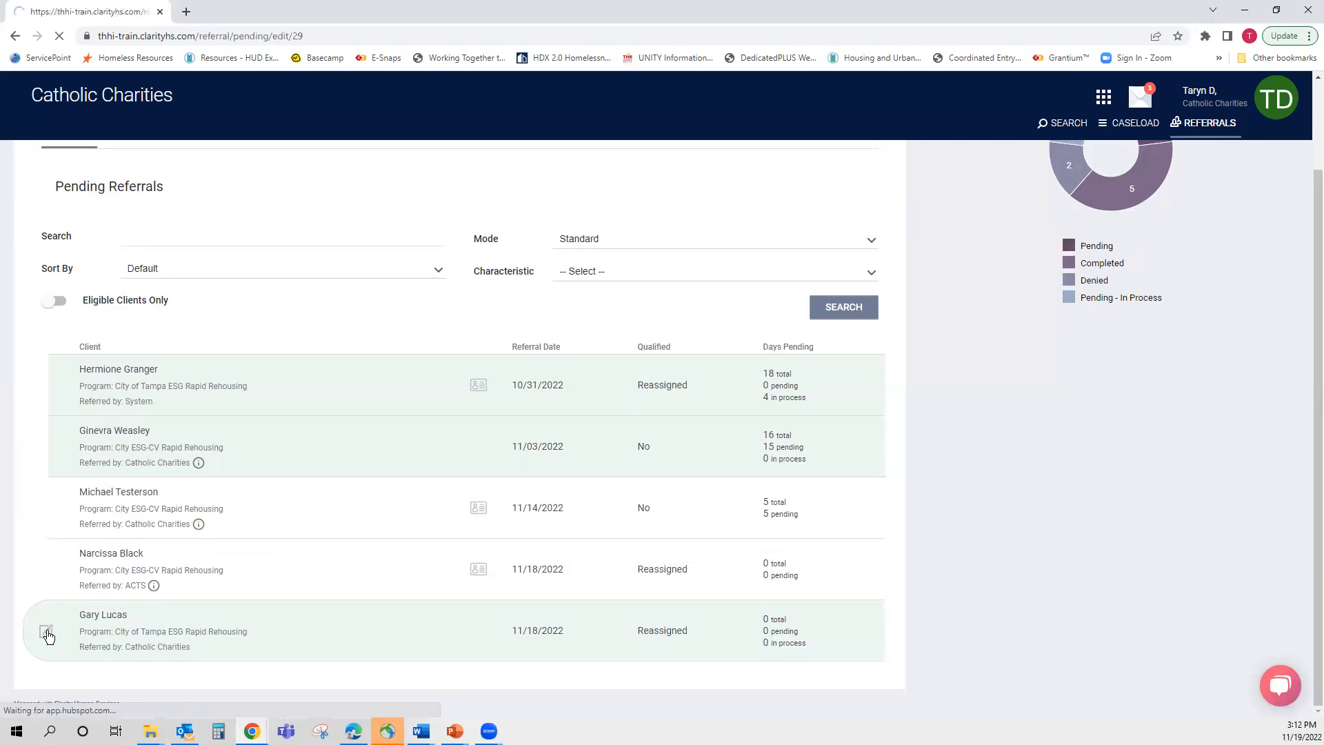
{"action": "scroll", "coordinate": [349, 547], "scroll_direction": "down", "scroll_amount": 8}
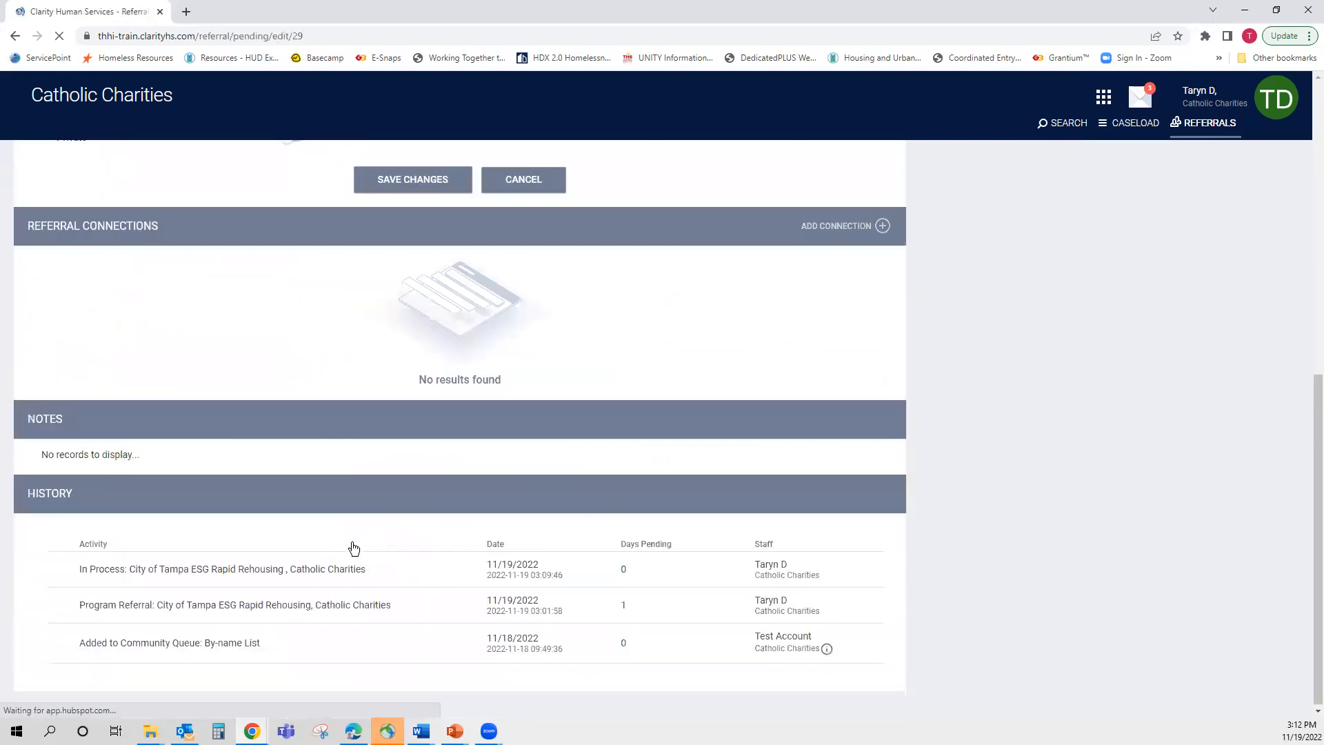
{"action": "left_click", "coordinate": [222, 514]}
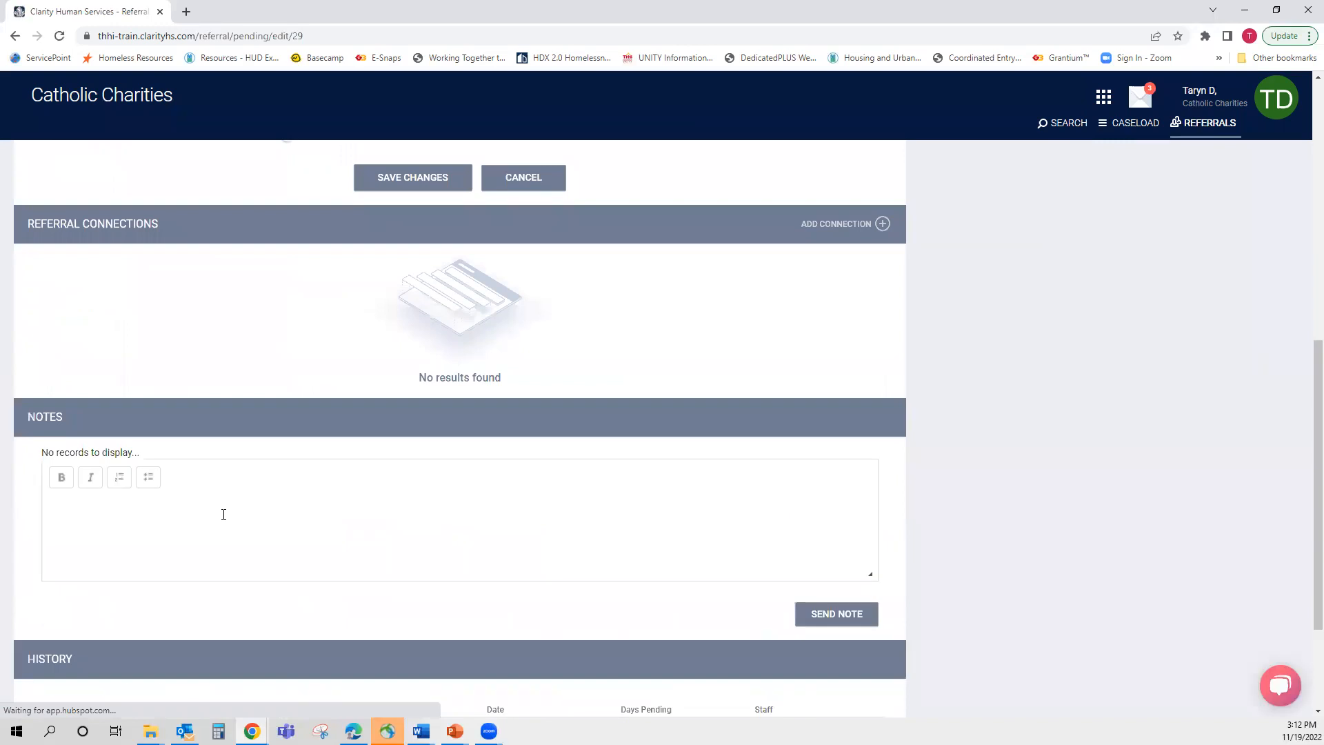
{"action": "type", "text": "dfdsrwasdfasdd"}
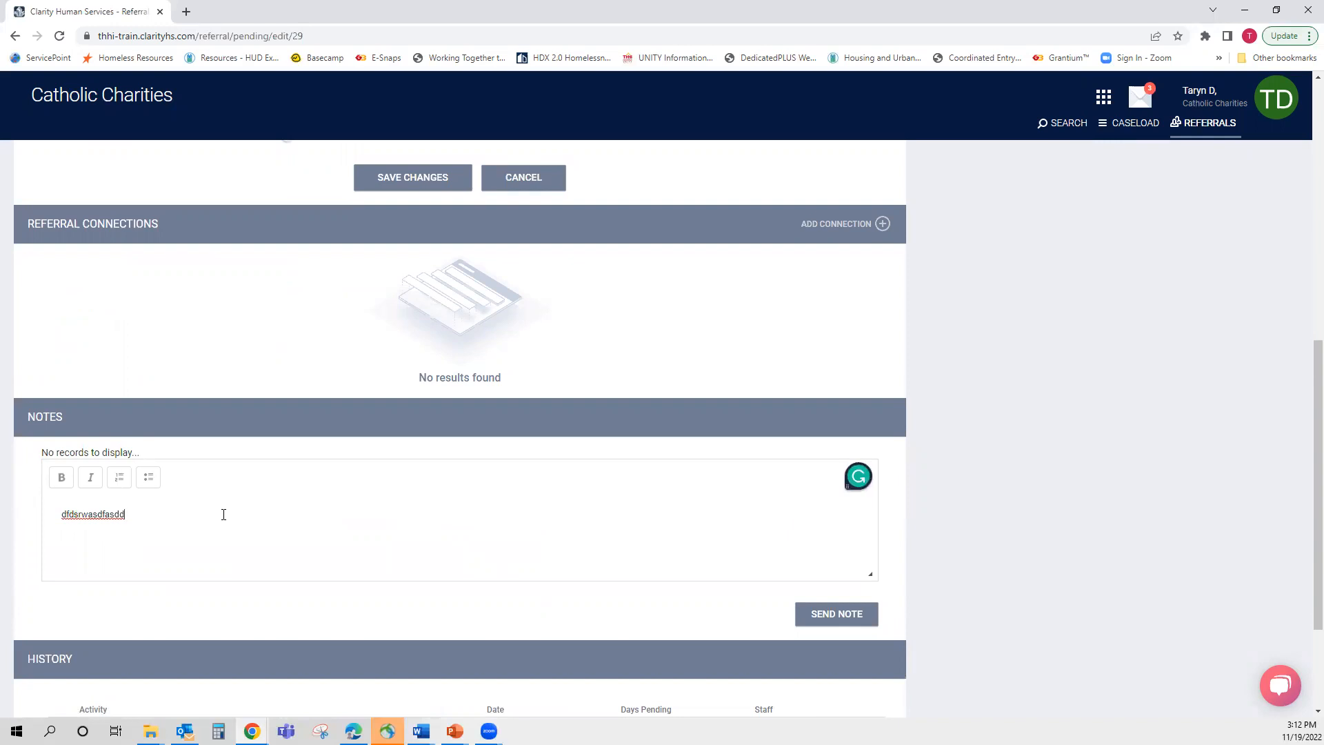
{"action": "type", "text": "eg"}
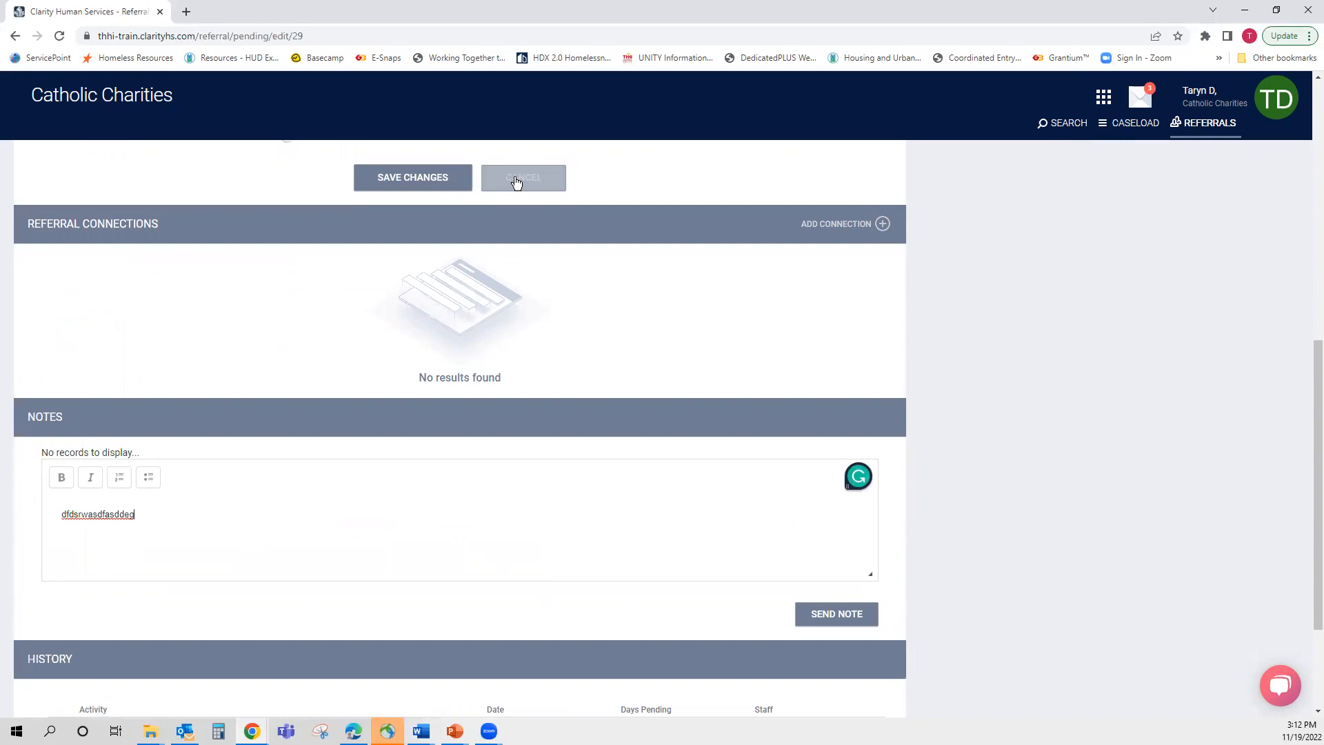
{"action": "left_click", "coordinate": [514, 200]}
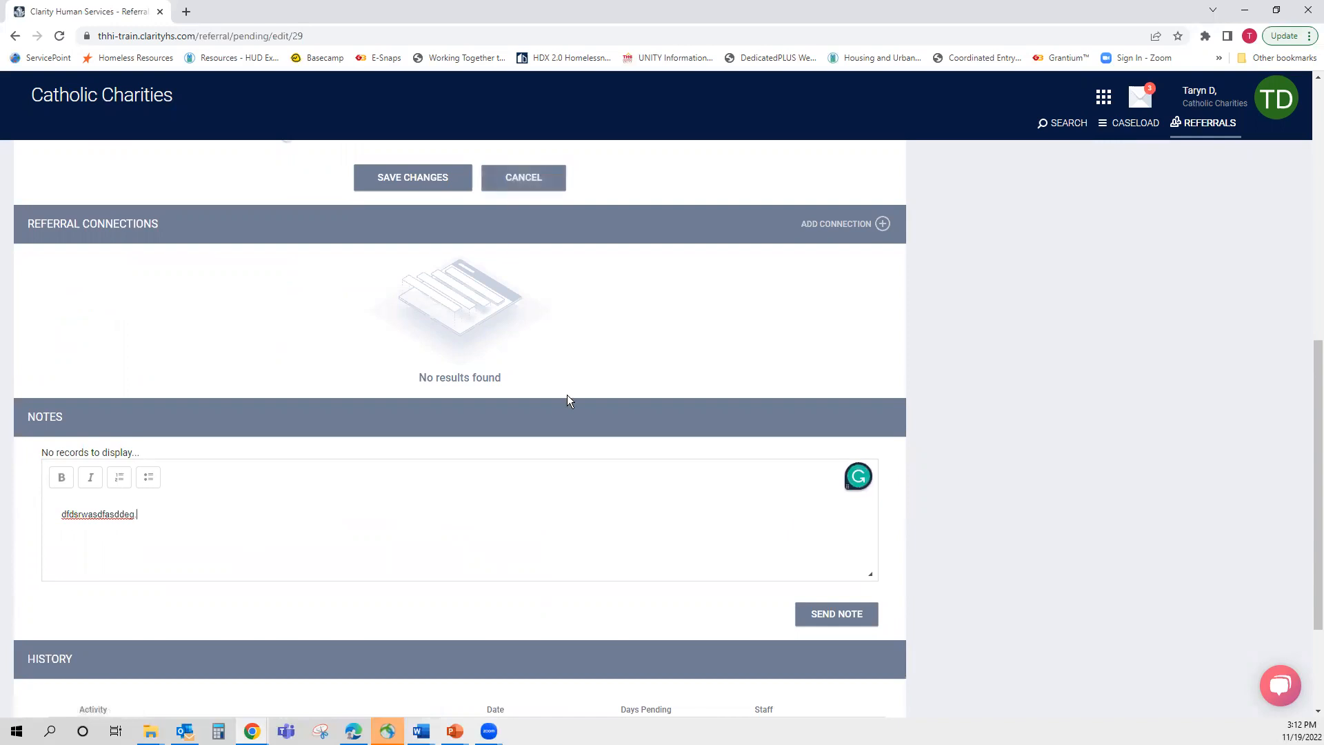
{"action": "type", "text": "hj"}
{"action": "scroll", "coordinate": [531, 531], "scroll_direction": "up", "scroll_amount": 2}
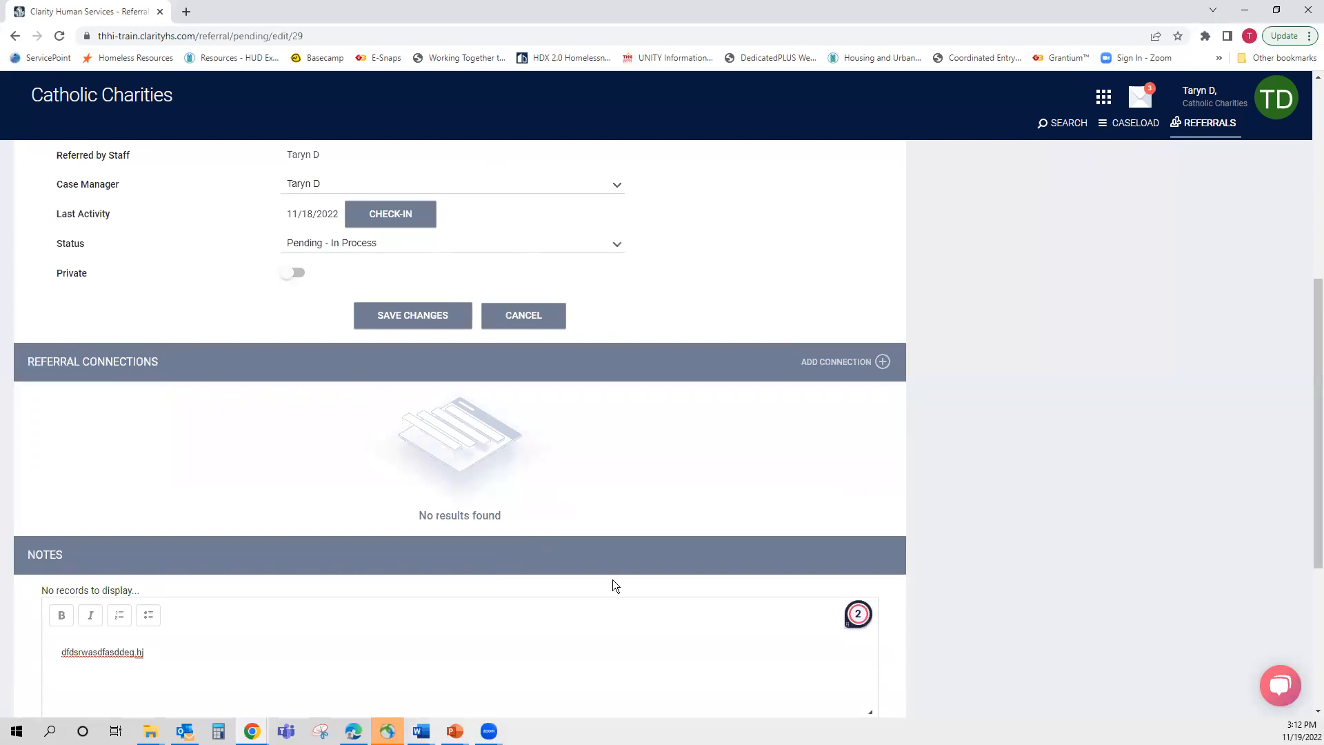
{"action": "scroll", "coordinate": [727, 674], "scroll_direction": "down", "scroll_amount": 3}
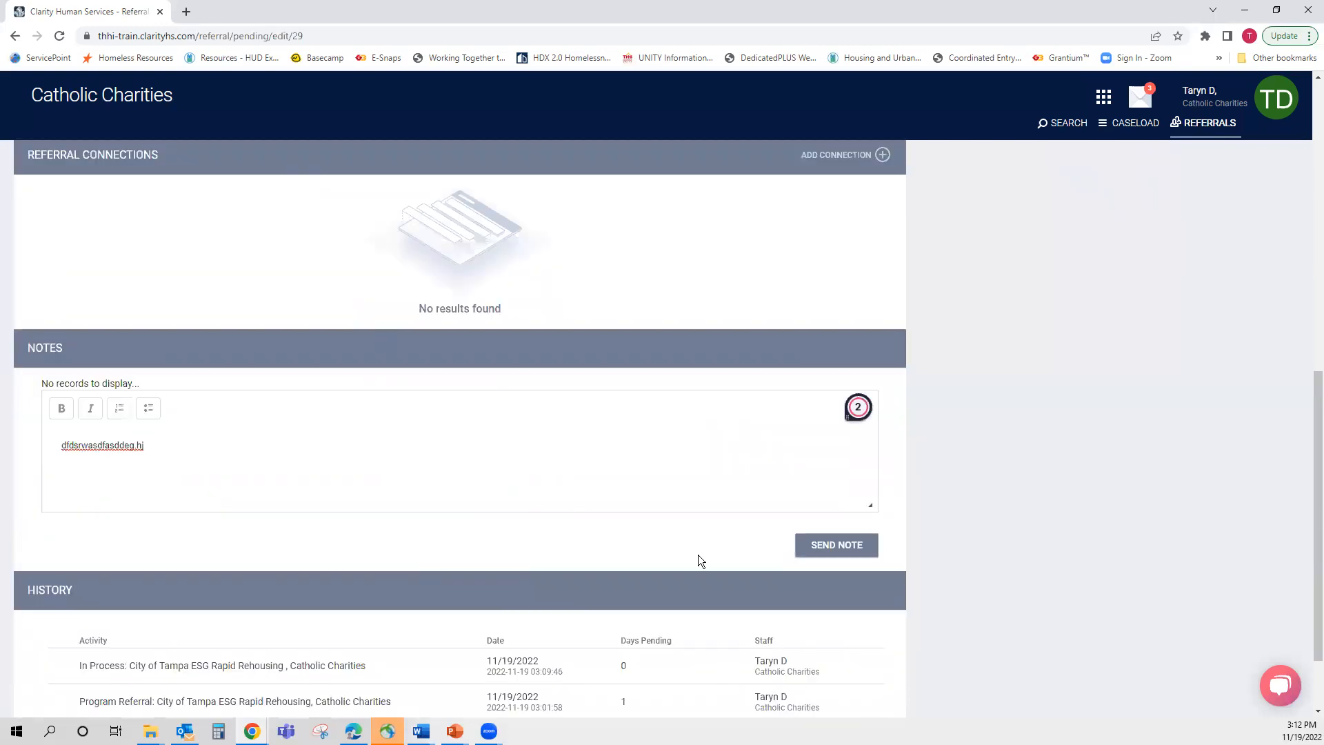
Review the referral's details and its available status options, leaving the status as it is
{"action": "scroll", "coordinate": [672, 444], "scroll_direction": "up", "scroll_amount": 10}
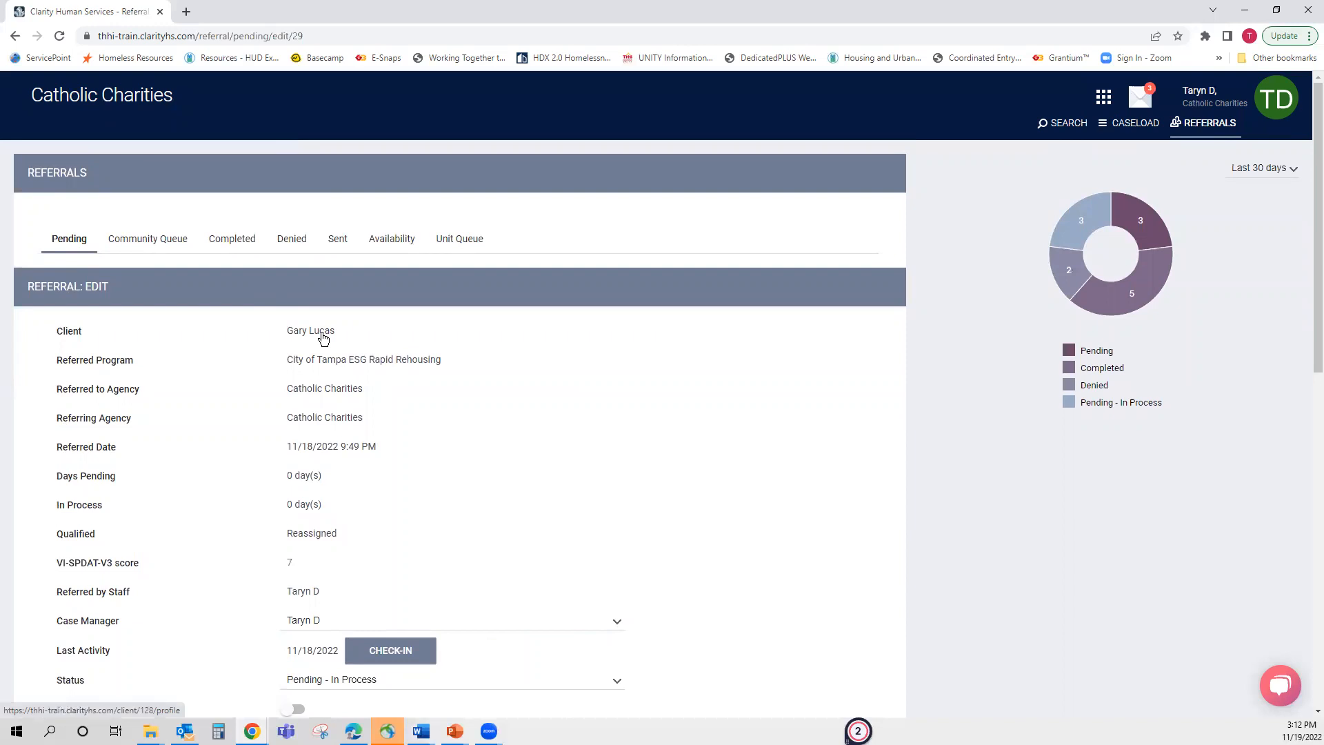
{"action": "scroll", "coordinate": [403, 471], "scroll_direction": "down", "scroll_amount": 2}
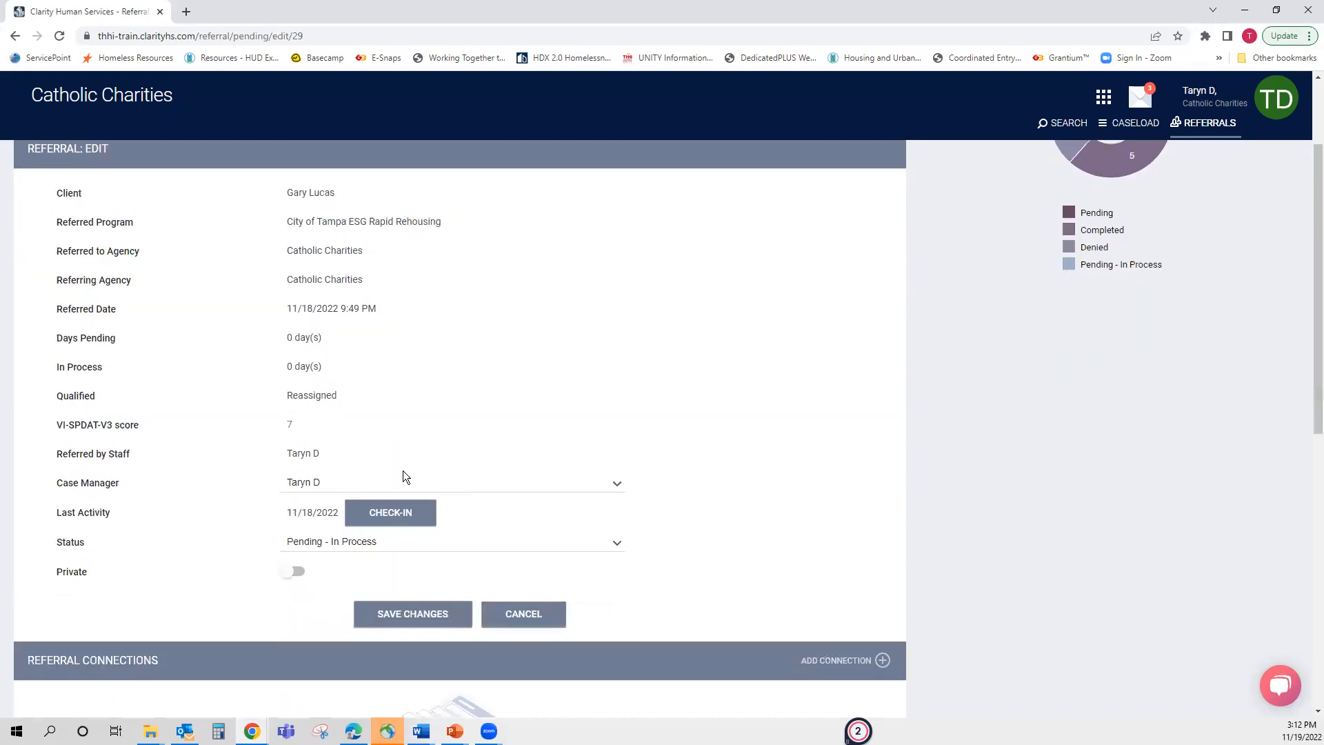
{"action": "left_click", "coordinate": [423, 544]}
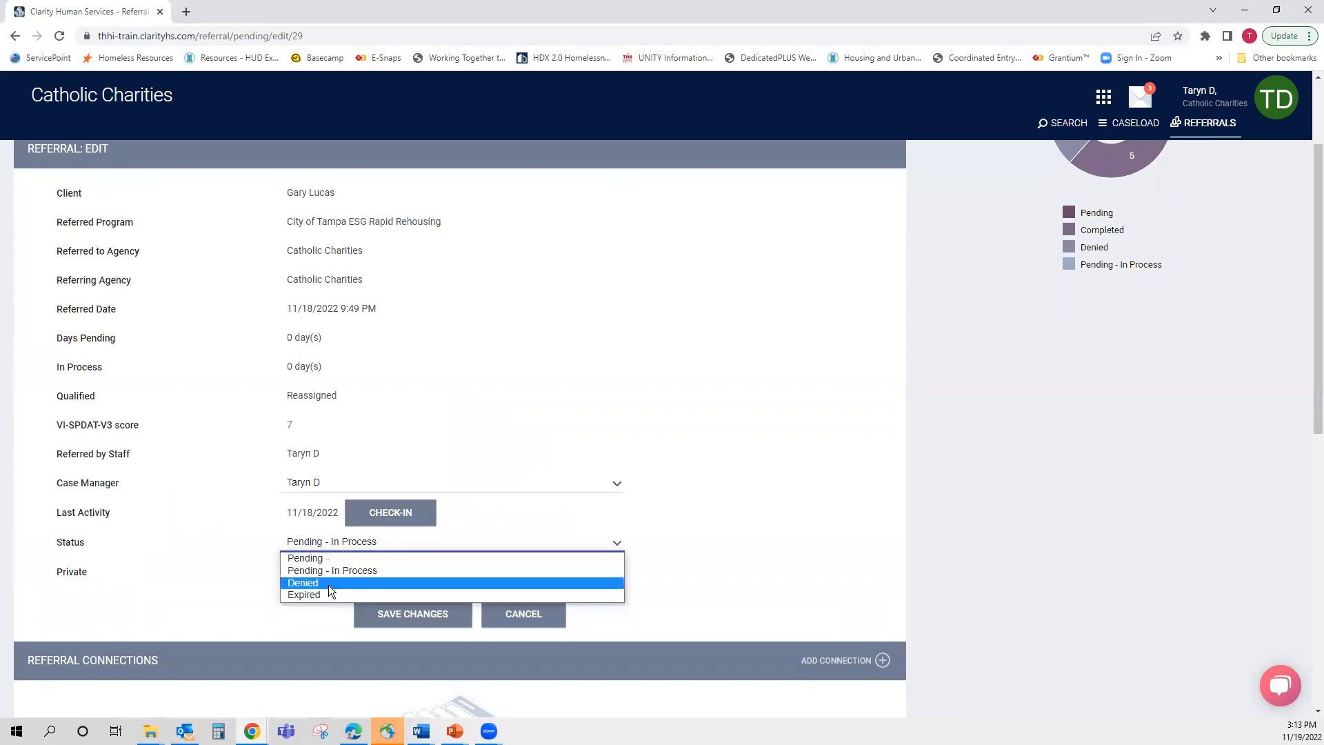
{"action": "left_click", "coordinate": [722, 546]}
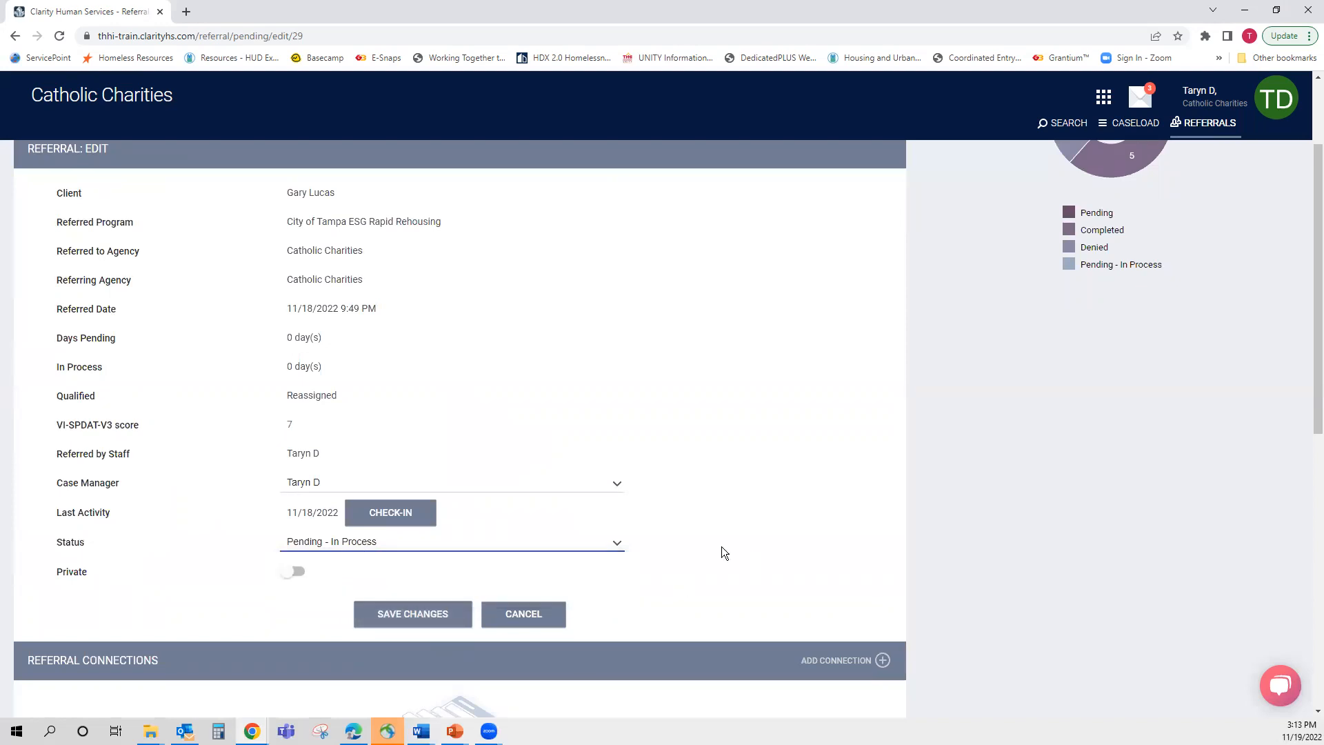
Open the referred client's available programs and compare the City ESG-CV Rapid Rehousing, Prevention and Outreach program details
{"action": "scroll", "coordinate": [600, 462], "scroll_direction": "up", "scroll_amount": 2}
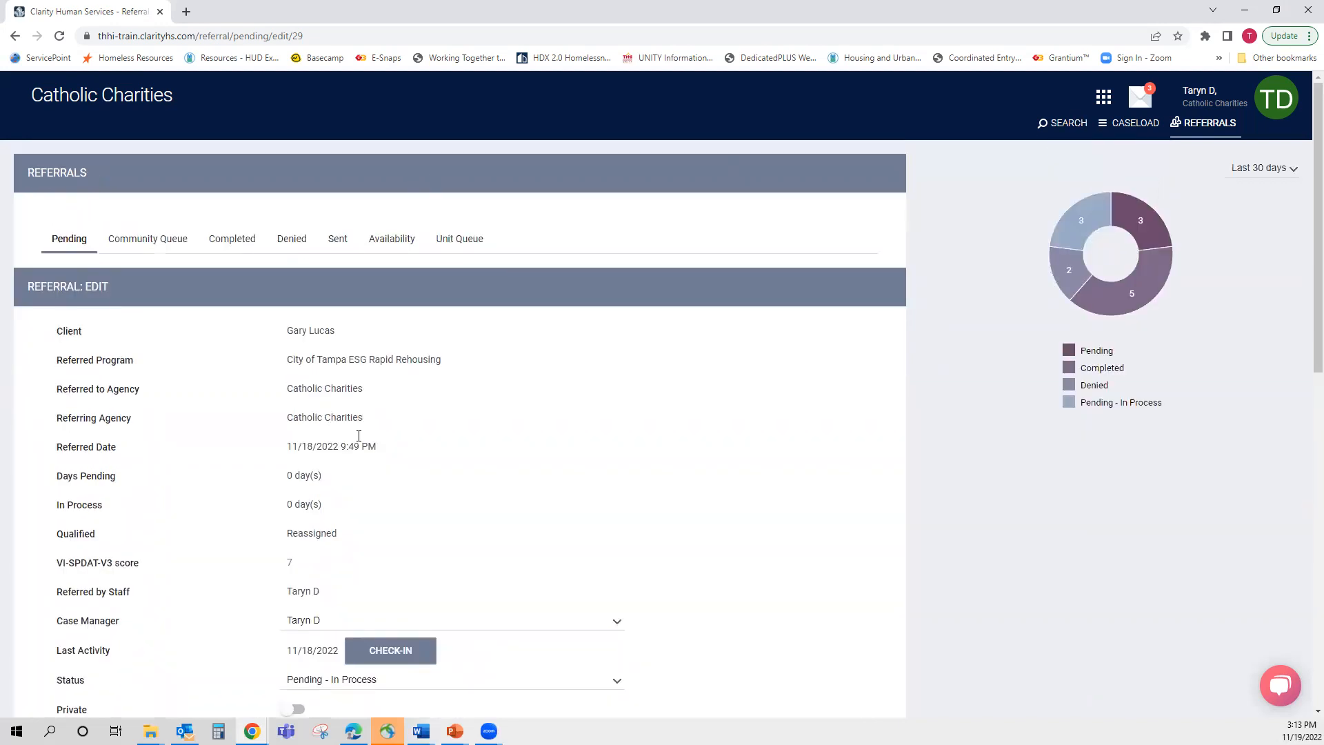
{"action": "left_click", "coordinate": [326, 338]}
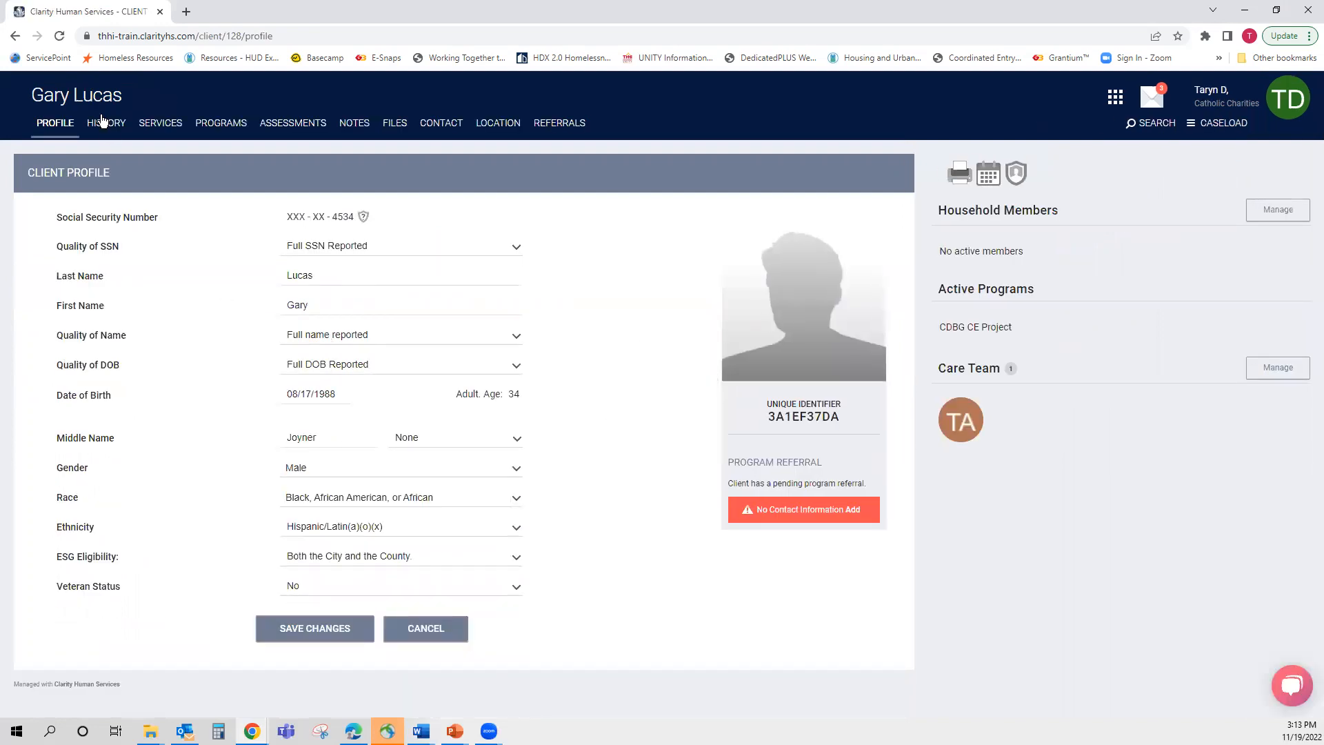
{"action": "left_click", "coordinate": [224, 124]}
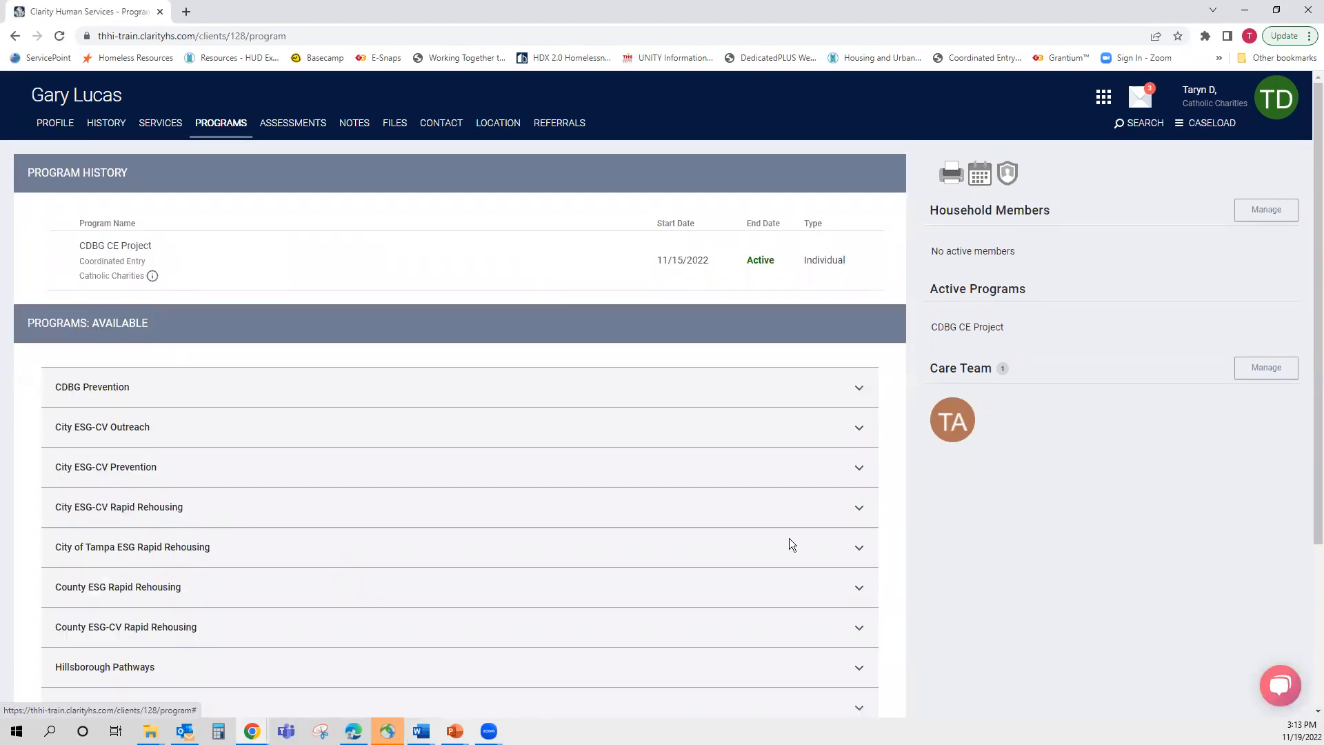
{"action": "left_click", "coordinate": [860, 510]}
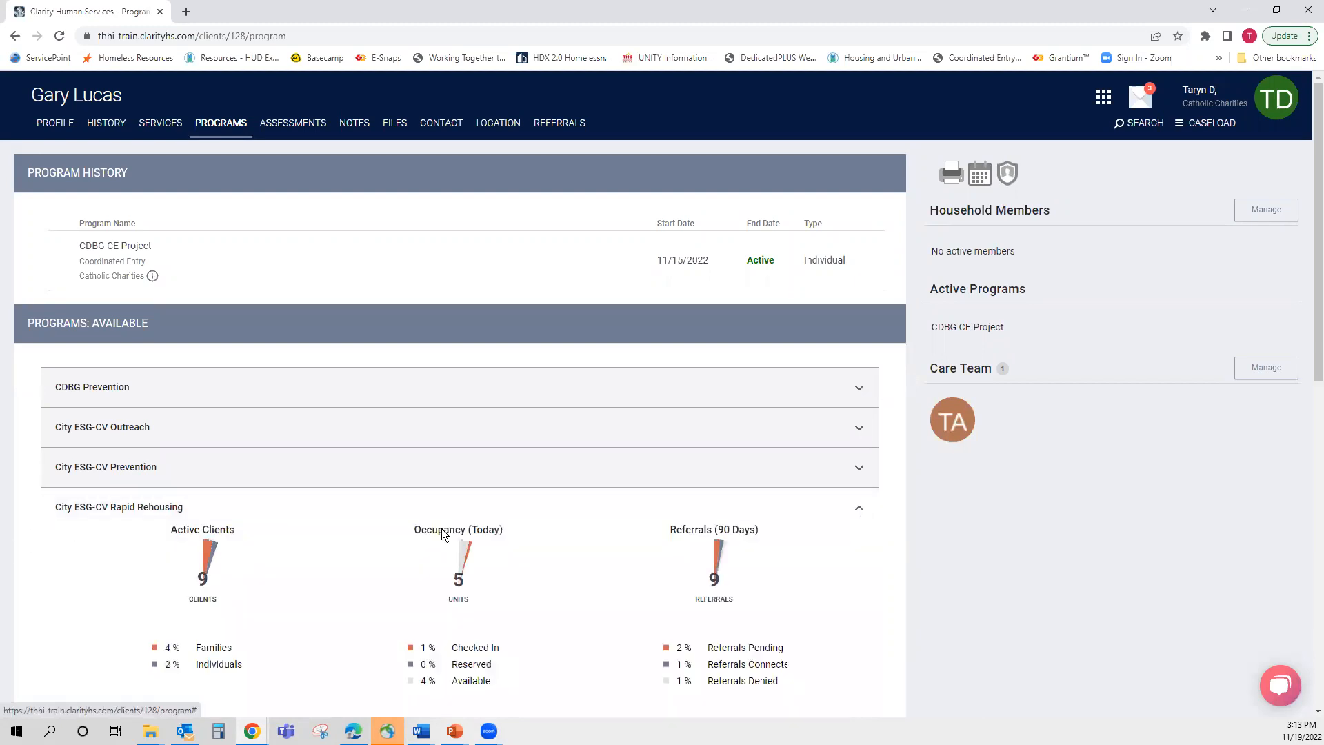
{"action": "scroll", "coordinate": [458, 521], "scroll_direction": "down", "scroll_amount": 2}
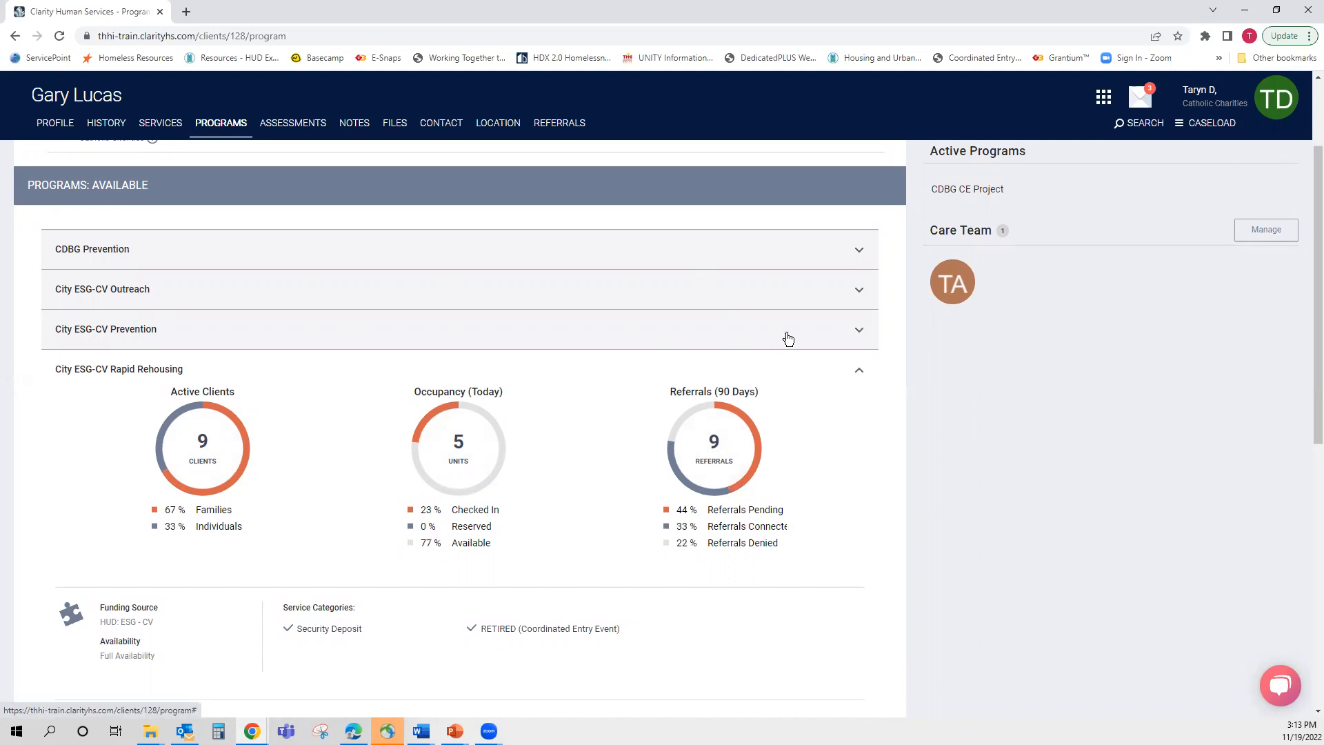
{"action": "left_click", "coordinate": [857, 332]}
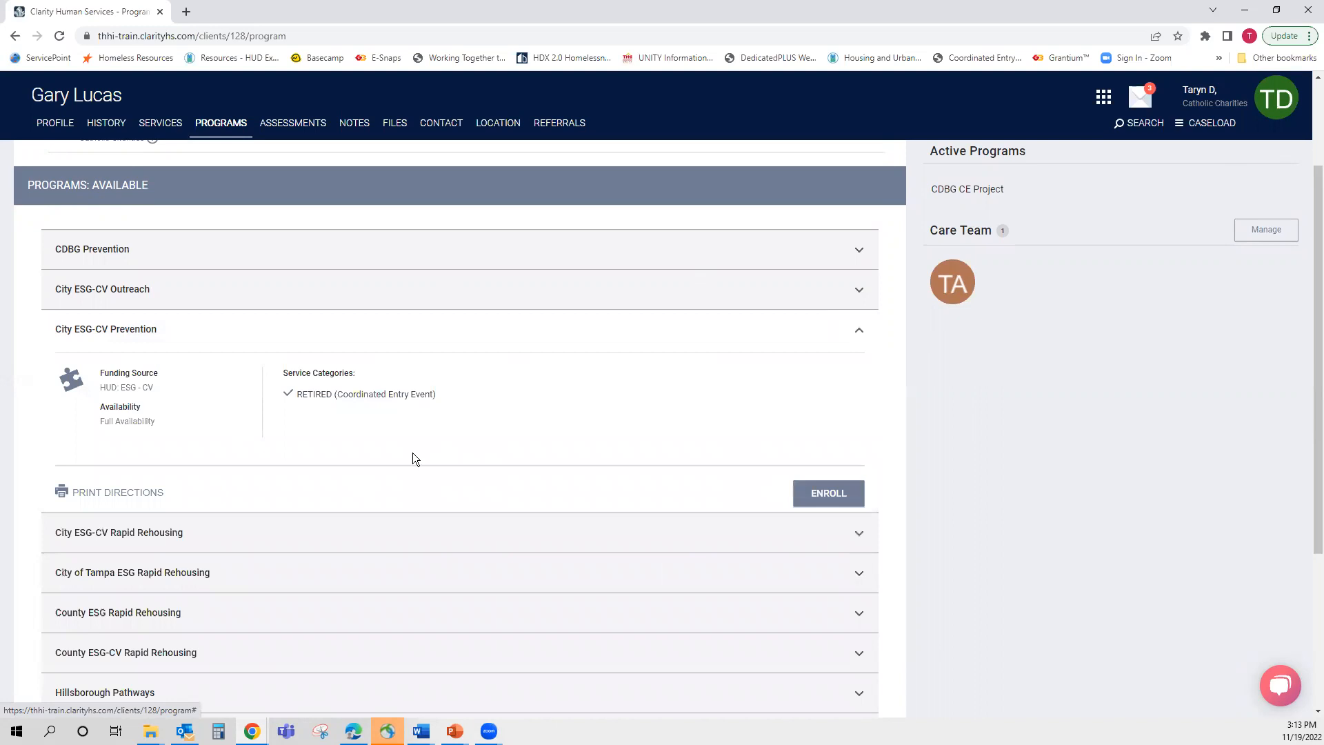
{"action": "left_click", "coordinate": [859, 292]}
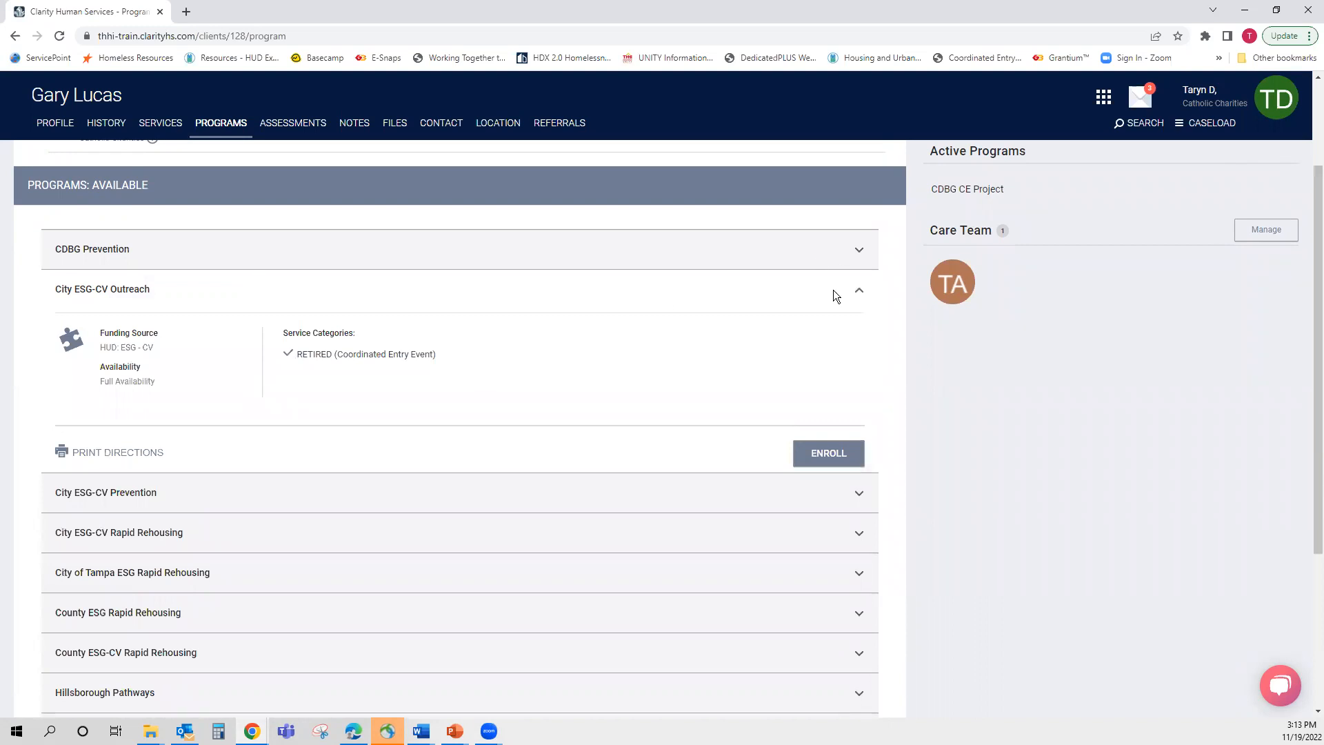
Examine the occupancy, referrals, funding source and housing availability of the City ESG-CV Rapid Rehousing program
{"action": "left_click", "coordinate": [857, 535]}
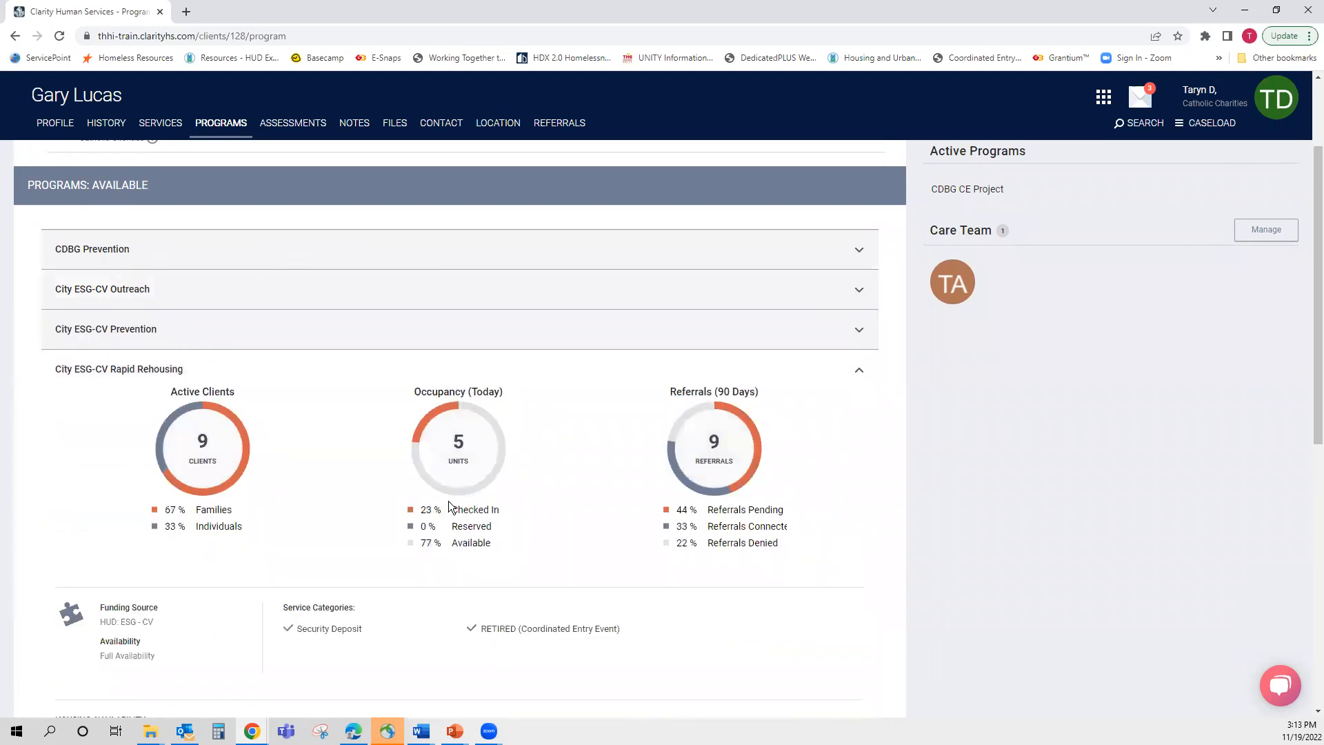
{"action": "scroll", "coordinate": [321, 338], "scroll_direction": "down", "scroll_amount": 1}
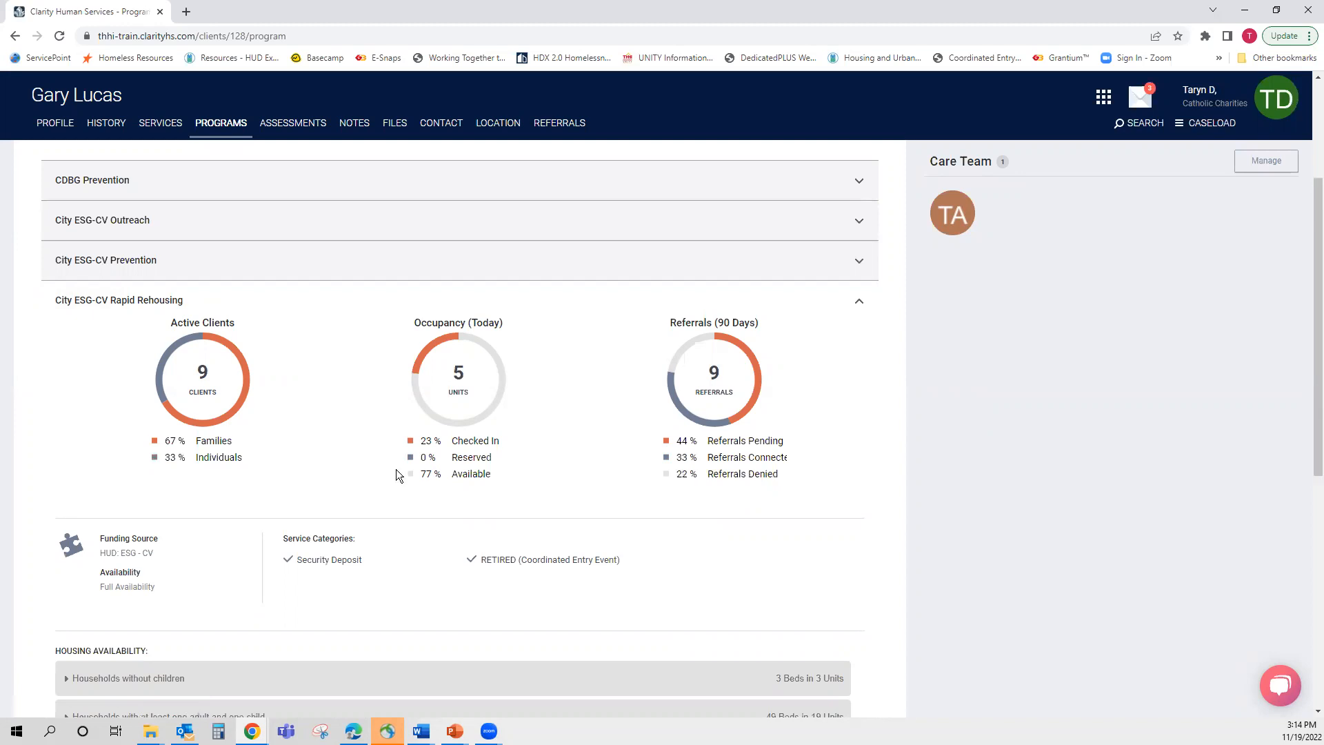
{"action": "scroll", "coordinate": [481, 476], "scroll_direction": "down", "scroll_amount": 2}
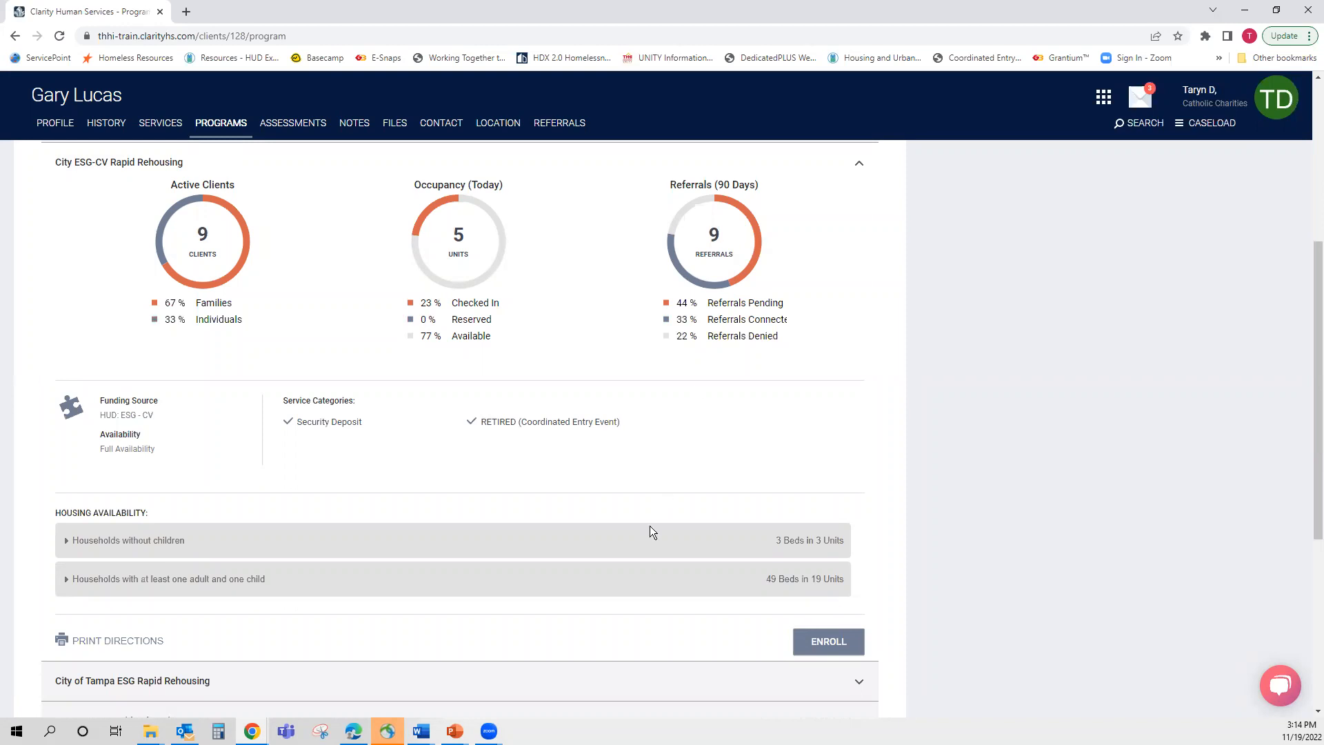
Examine the City of Tampa ESG Rapid Rehousing program's occupancy, referrals, housing availability and referral placement setting
{"action": "scroll", "coordinate": [615, 431], "scroll_direction": "down", "scroll_amount": 1}
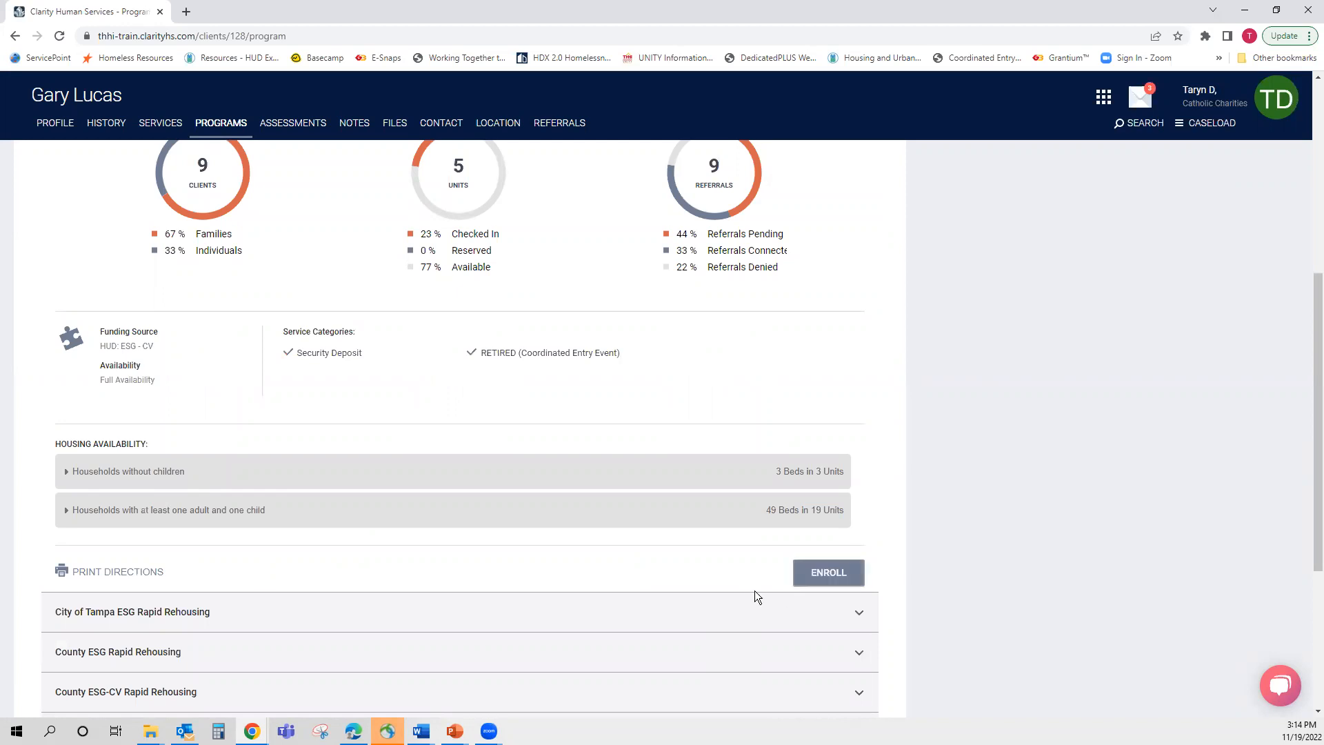
{"action": "scroll", "coordinate": [754, 597], "scroll_direction": "up", "scroll_amount": 1}
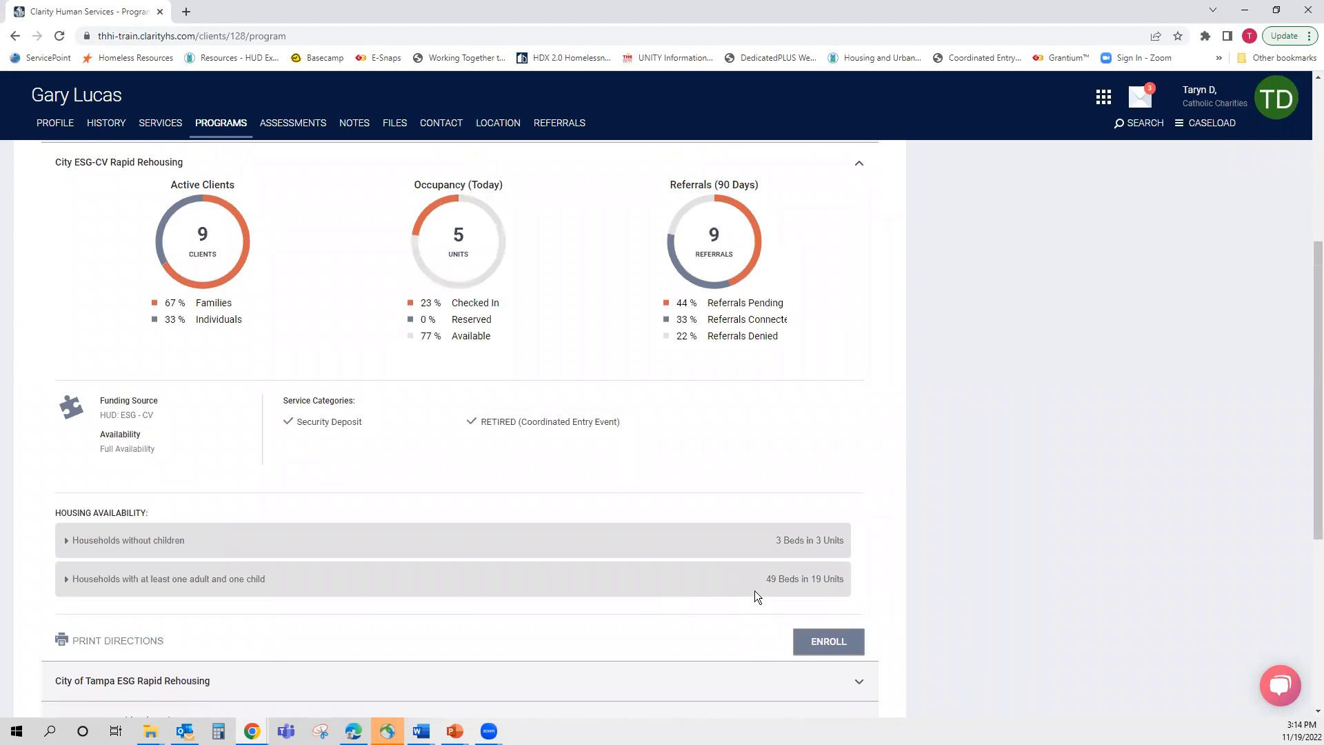
{"action": "scroll", "coordinate": [754, 597], "scroll_direction": "down", "scroll_amount": 1}
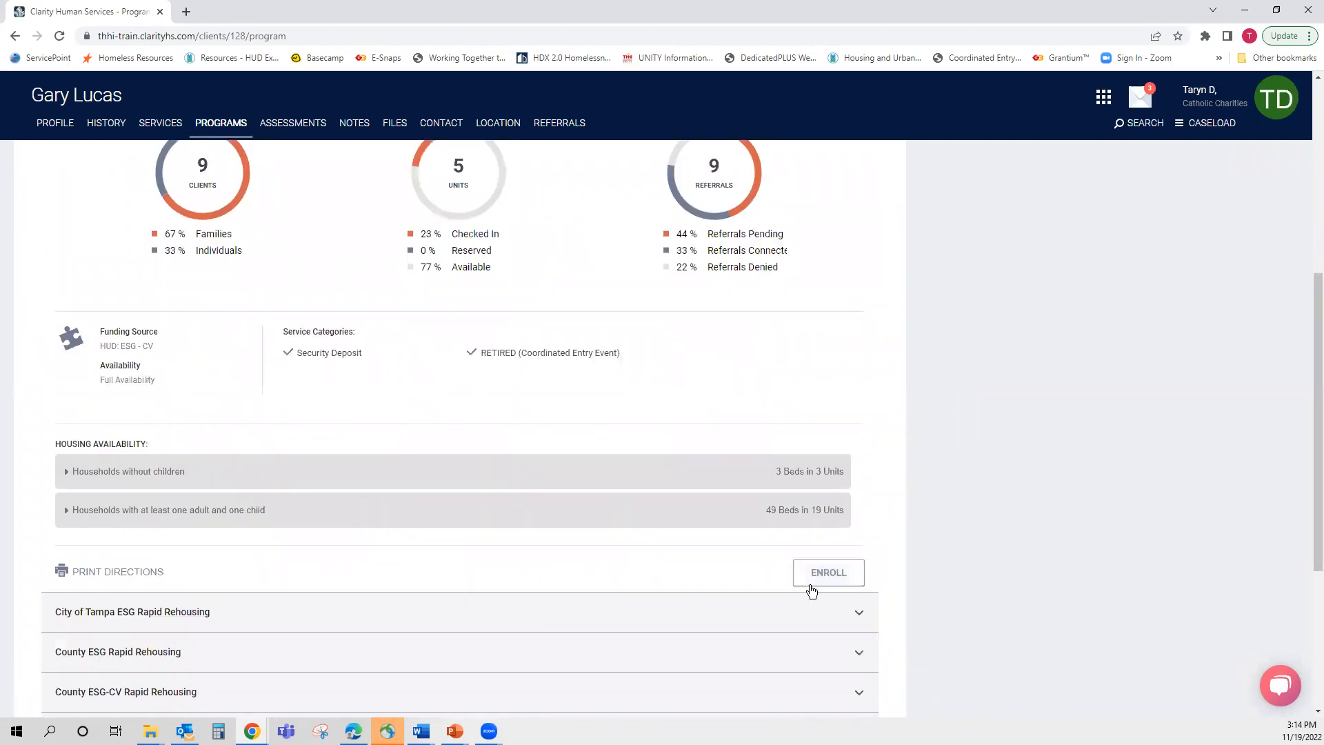
{"action": "scroll", "coordinate": [811, 591], "scroll_direction": "down", "scroll_amount": 1}
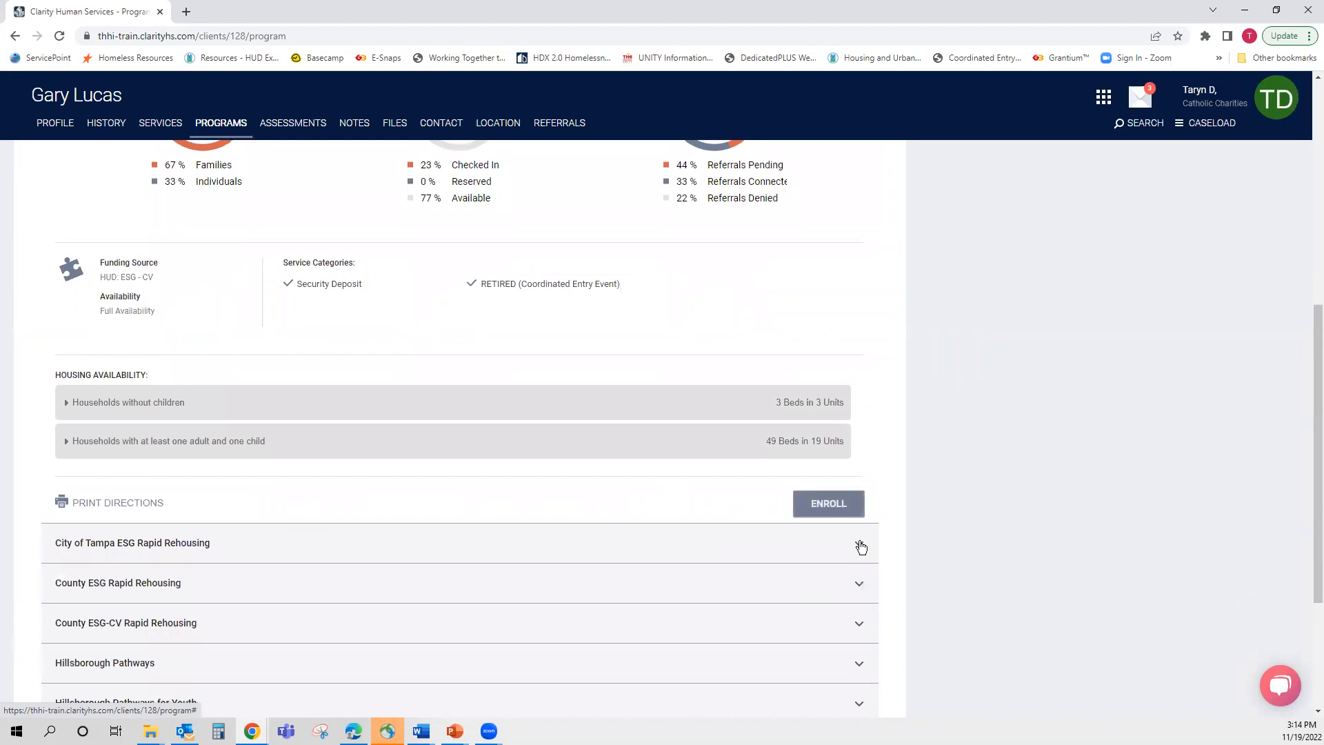
{"action": "left_click", "coordinate": [859, 545]}
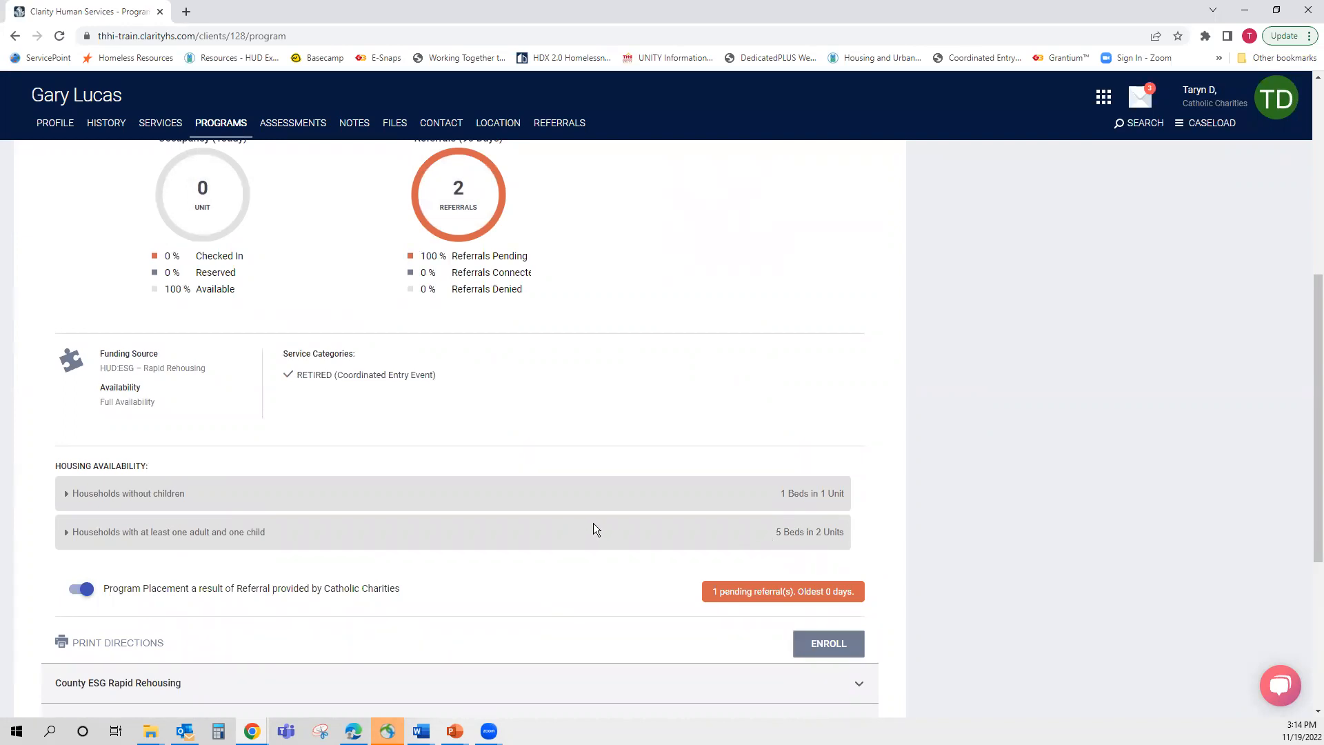
{"action": "scroll", "coordinate": [596, 529], "scroll_direction": "up", "scroll_amount": 6}
{"action": "scroll", "coordinate": [593, 533], "scroll_direction": "down", "scroll_amount": 5}
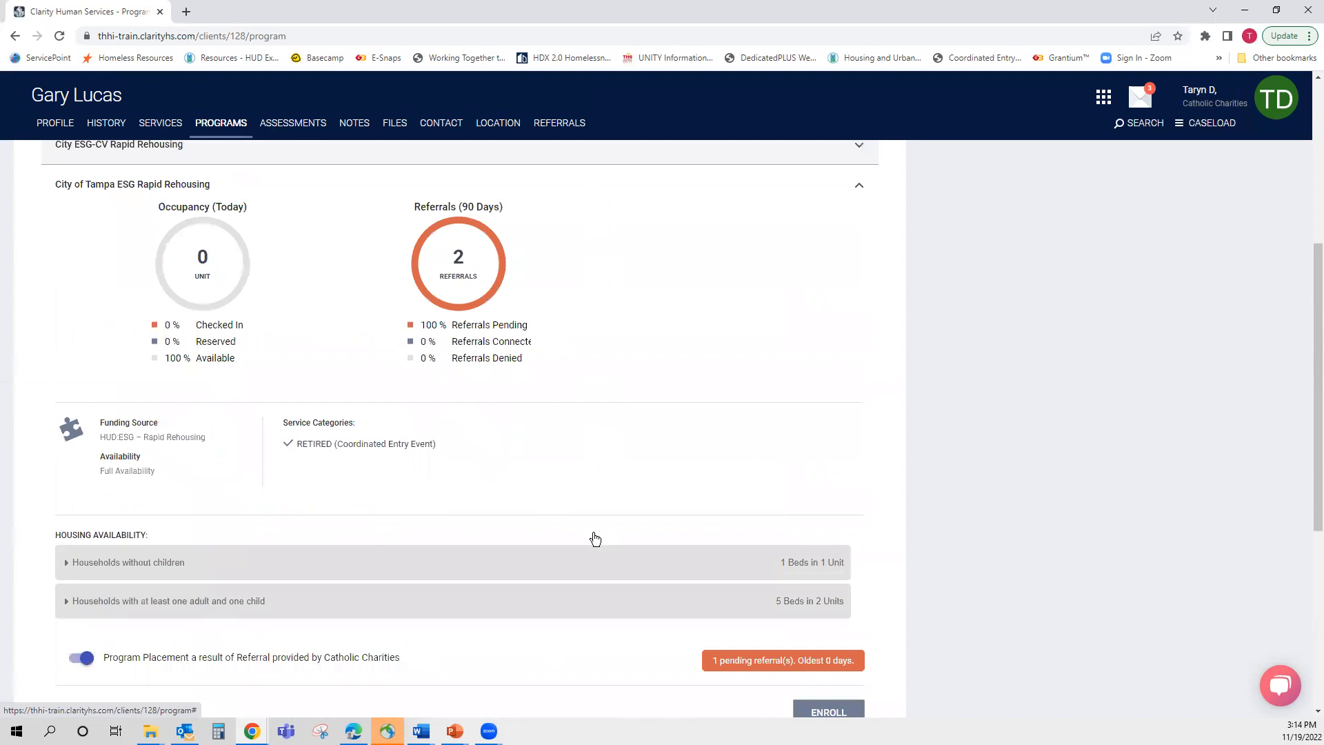
{"action": "scroll", "coordinate": [595, 537], "scroll_direction": "down", "scroll_amount": 3}
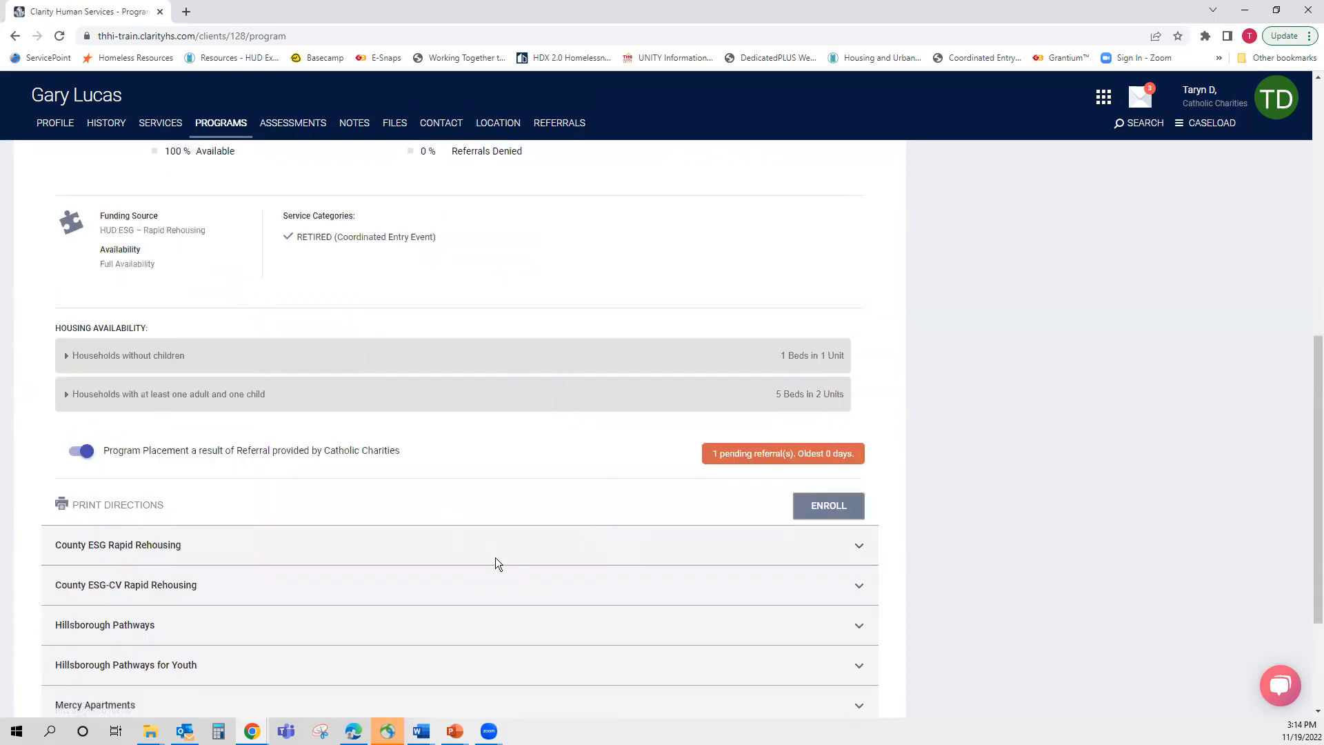
Compare the County ESG Rapid Rehousing and County ESG-CV Rapid Rehousing programs' funding source and housing availability
{"action": "left_click", "coordinate": [861, 548]}
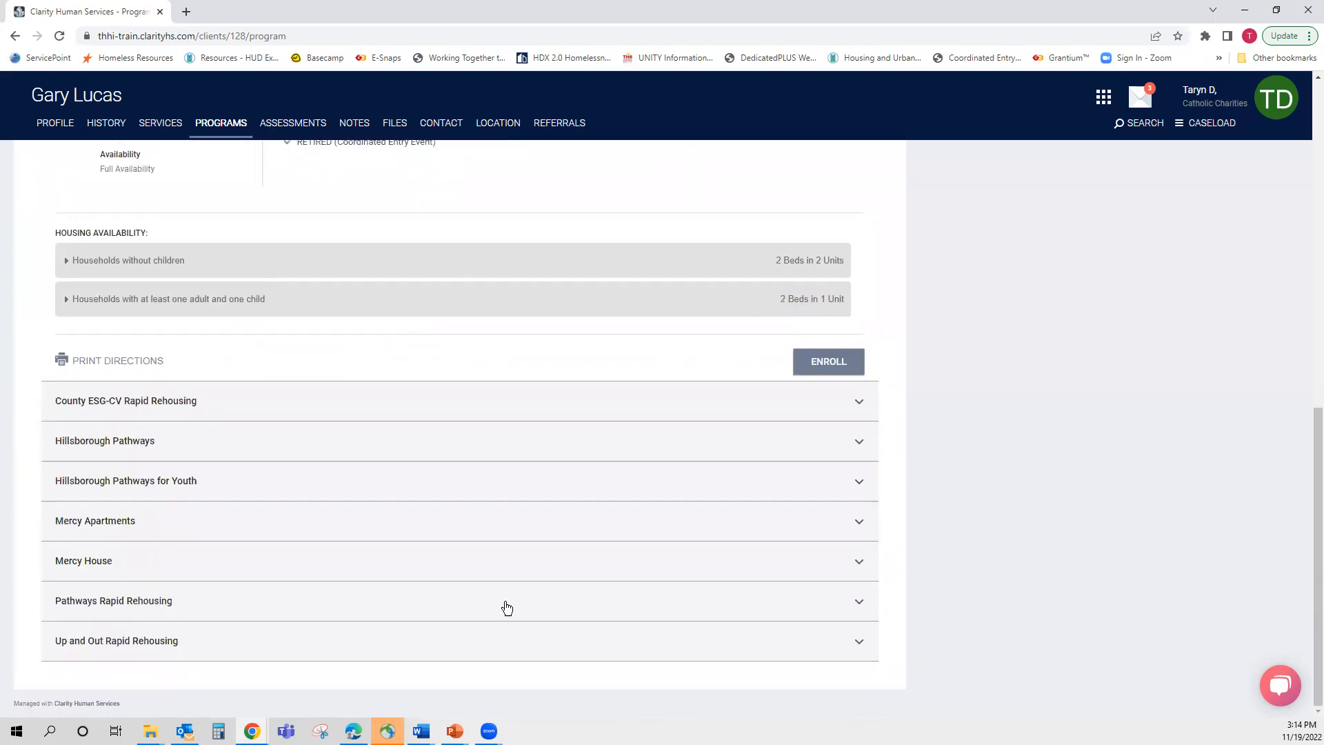
{"action": "scroll", "coordinate": [505, 607], "scroll_direction": "up", "scroll_amount": 5}
{"action": "scroll", "coordinate": [483, 514], "scroll_direction": "down", "scroll_amount": 3}
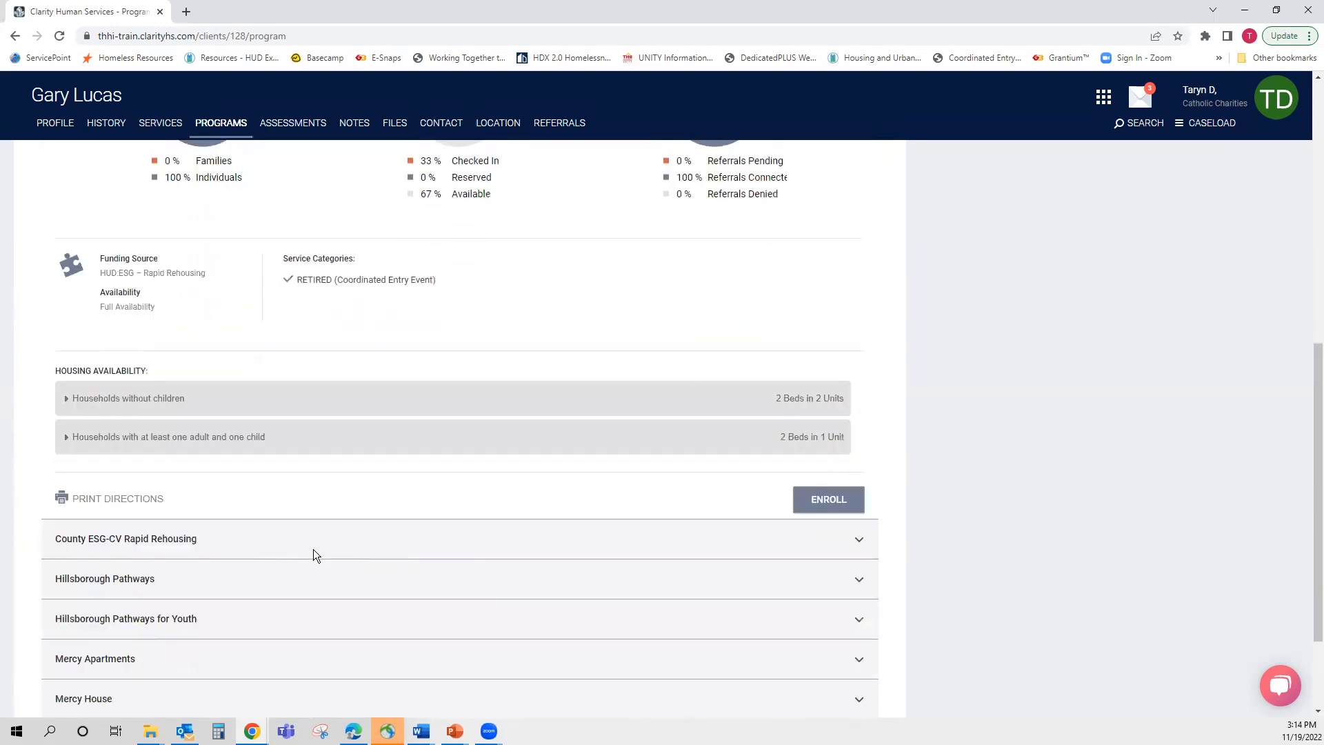
{"action": "left_click", "coordinate": [861, 540]}
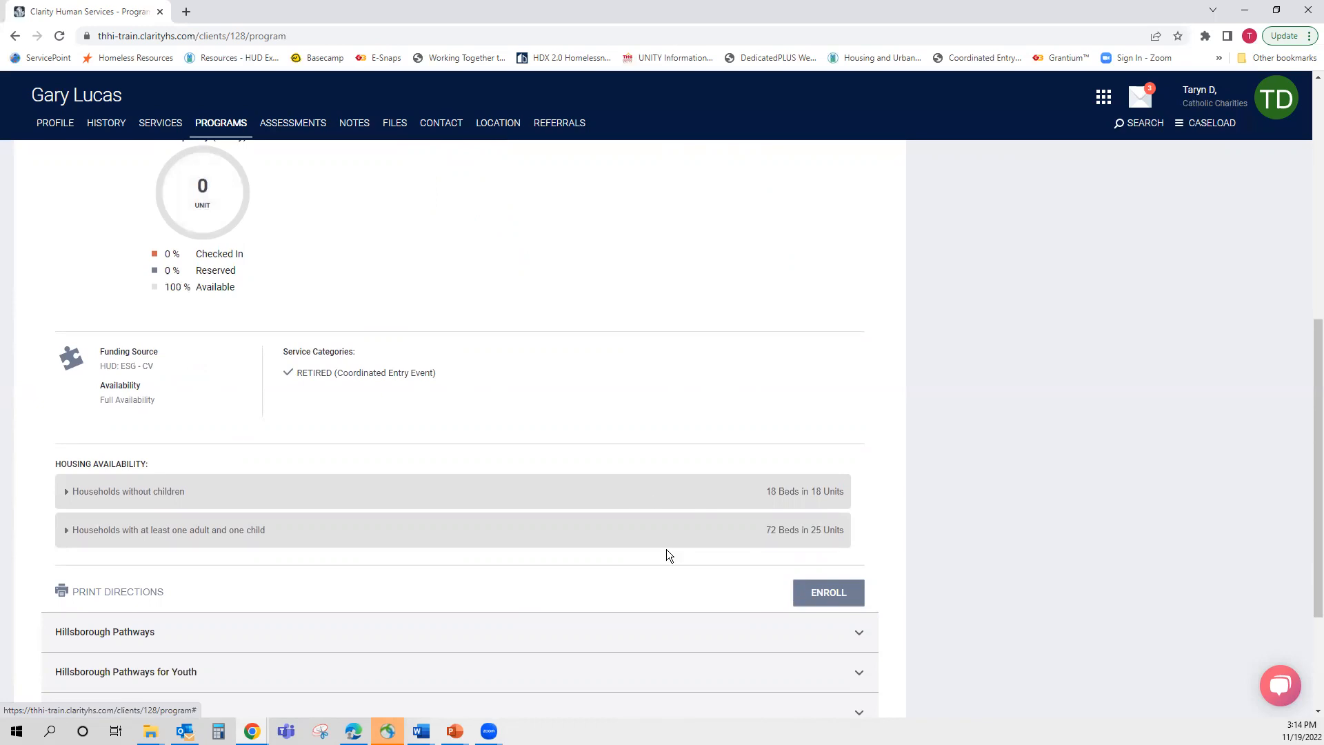
{"action": "scroll", "coordinate": [666, 555], "scroll_direction": "up", "scroll_amount": 4}
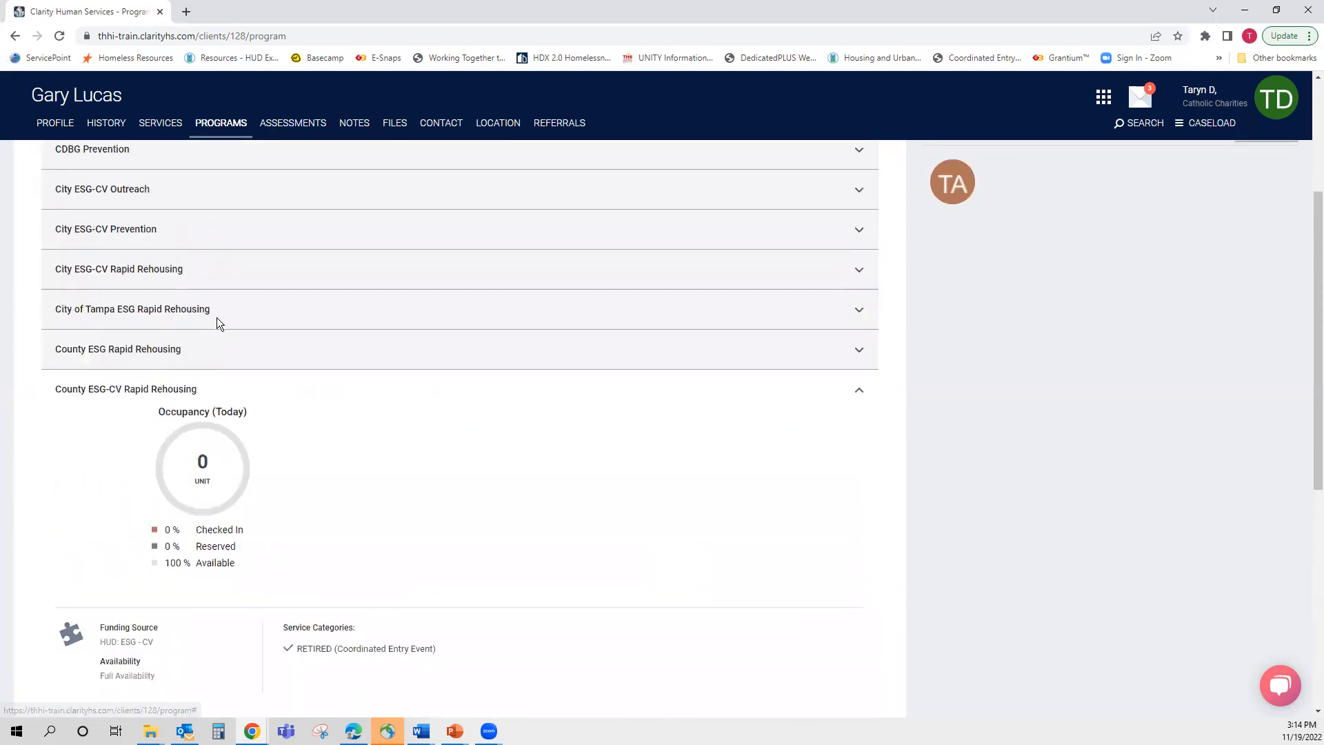
Reopen the City of Tampa ESG Rapid Rehousing details and check the pending referral and the program placement option for Catholic Charities
{"action": "left_click", "coordinate": [252, 316]}
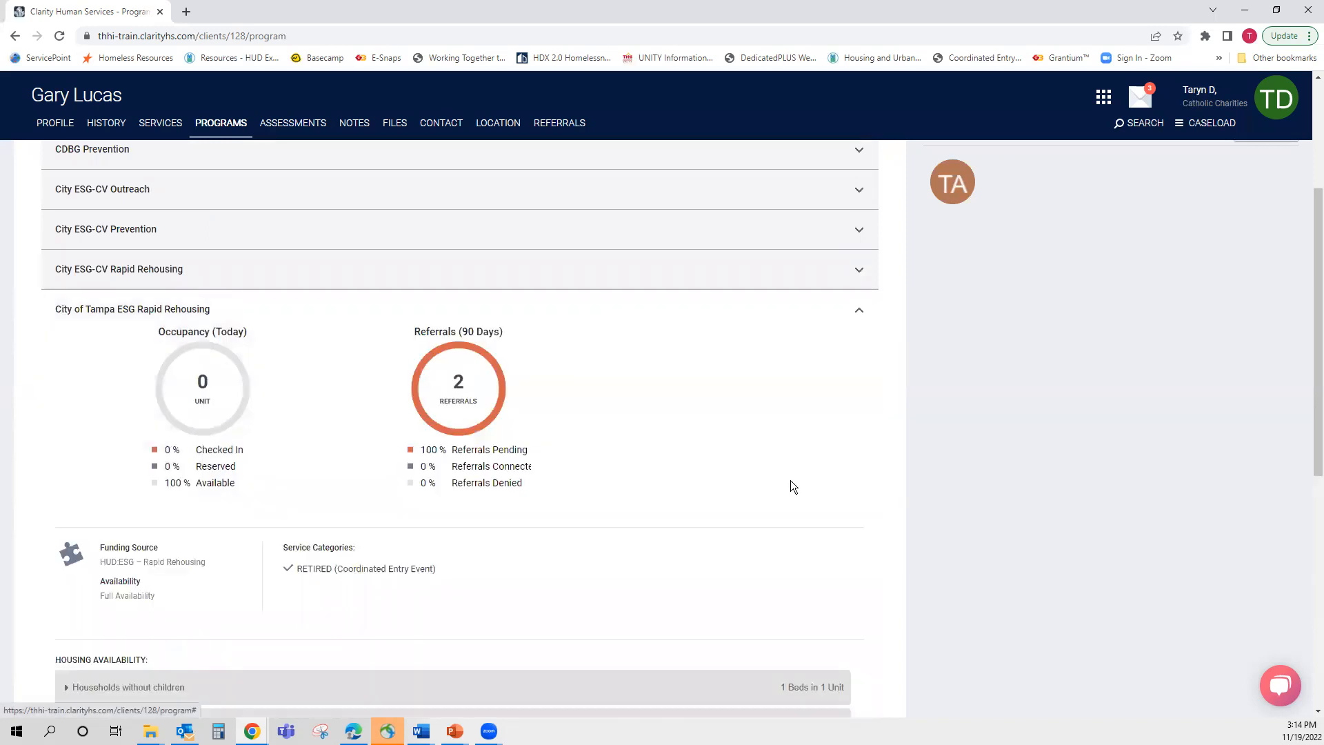
{"action": "scroll", "coordinate": [790, 483], "scroll_direction": "down", "scroll_amount": 1}
{"action": "scroll", "coordinate": [791, 480], "scroll_direction": "down", "scroll_amount": 6}
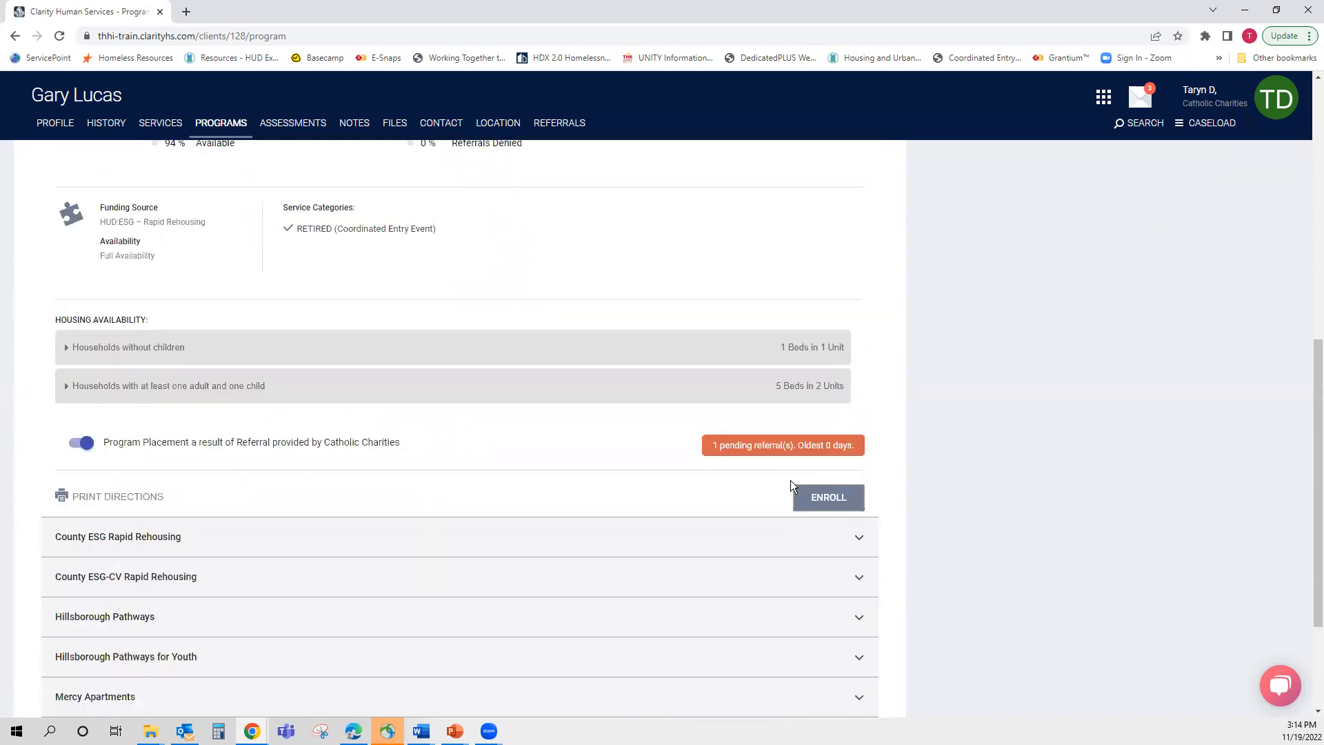
{"action": "scroll", "coordinate": [243, 574], "scroll_direction": "up", "scroll_amount": 3}
{"action": "left_click_drag", "start_coordinate": [70, 553], "coordinate": [219, 598]}
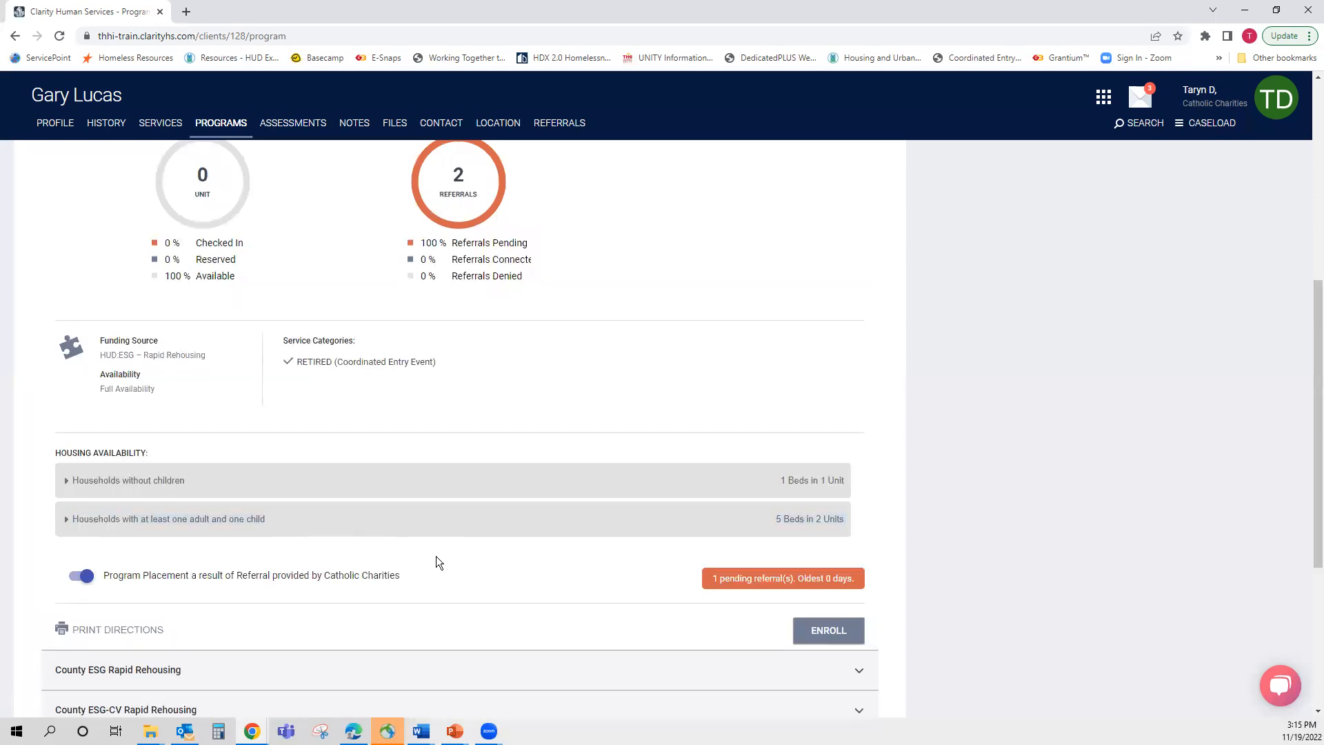
{"action": "scroll", "coordinate": [436, 556], "scroll_direction": "up", "scroll_amount": 3}
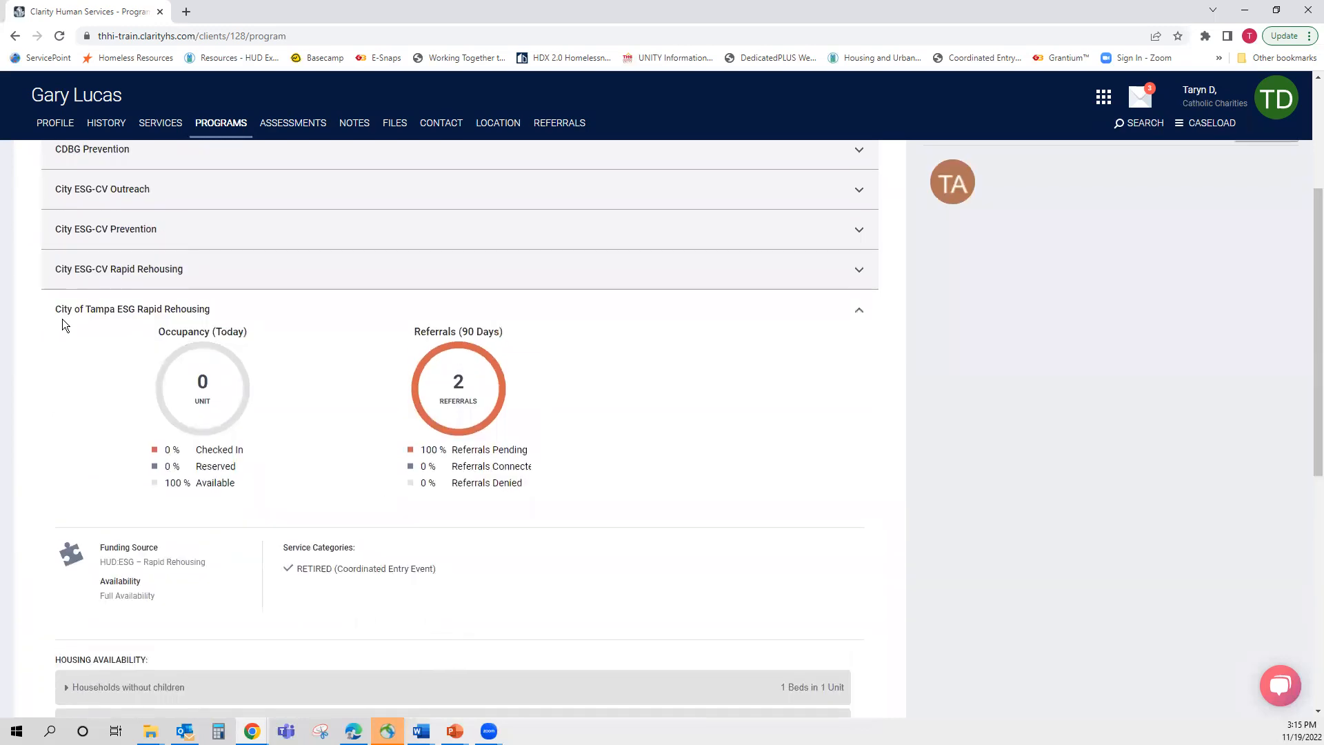
{"action": "scroll", "coordinate": [141, 555], "scroll_direction": "down", "scroll_amount": 3}
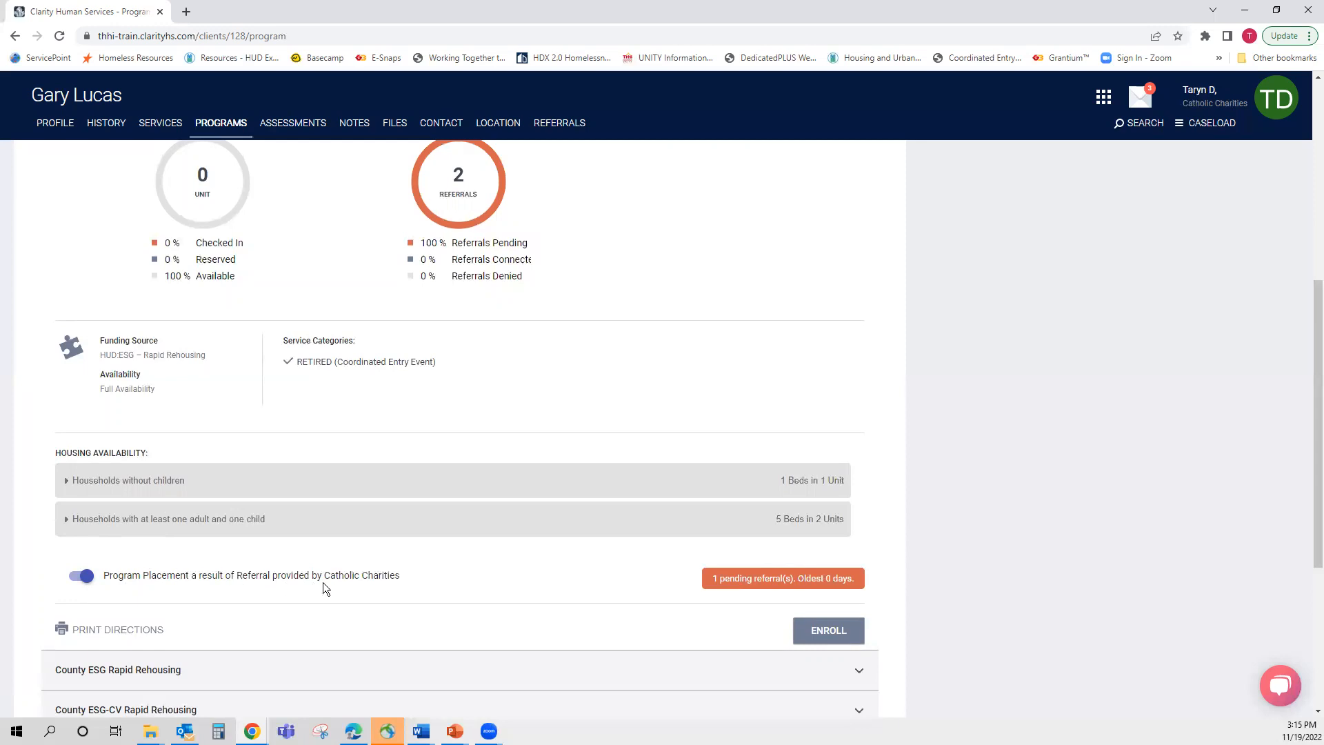
{"action": "scroll", "coordinate": [502, 585], "scroll_direction": "up", "scroll_amount": 5}
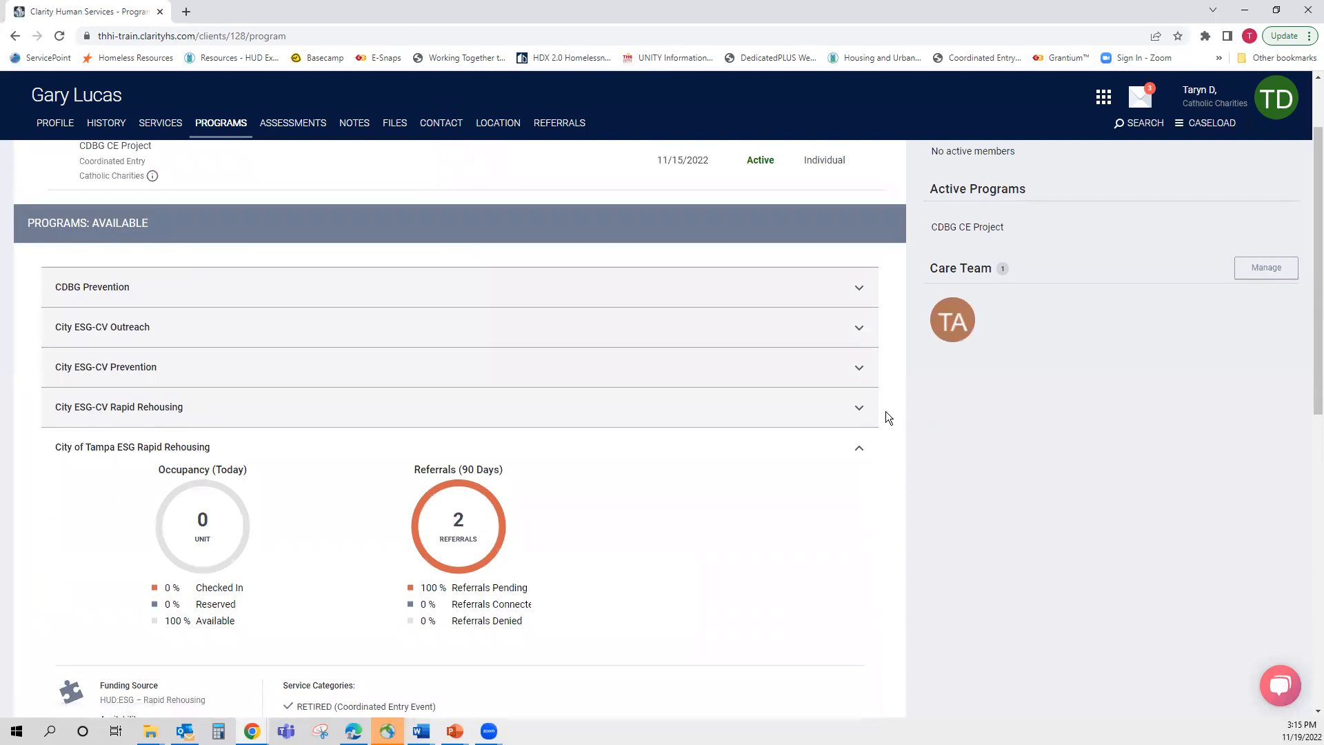
Check the City ESG-CV Rapid Rehousing details for a referral placement option as a comparison
{"action": "left_click", "coordinate": [862, 411]}
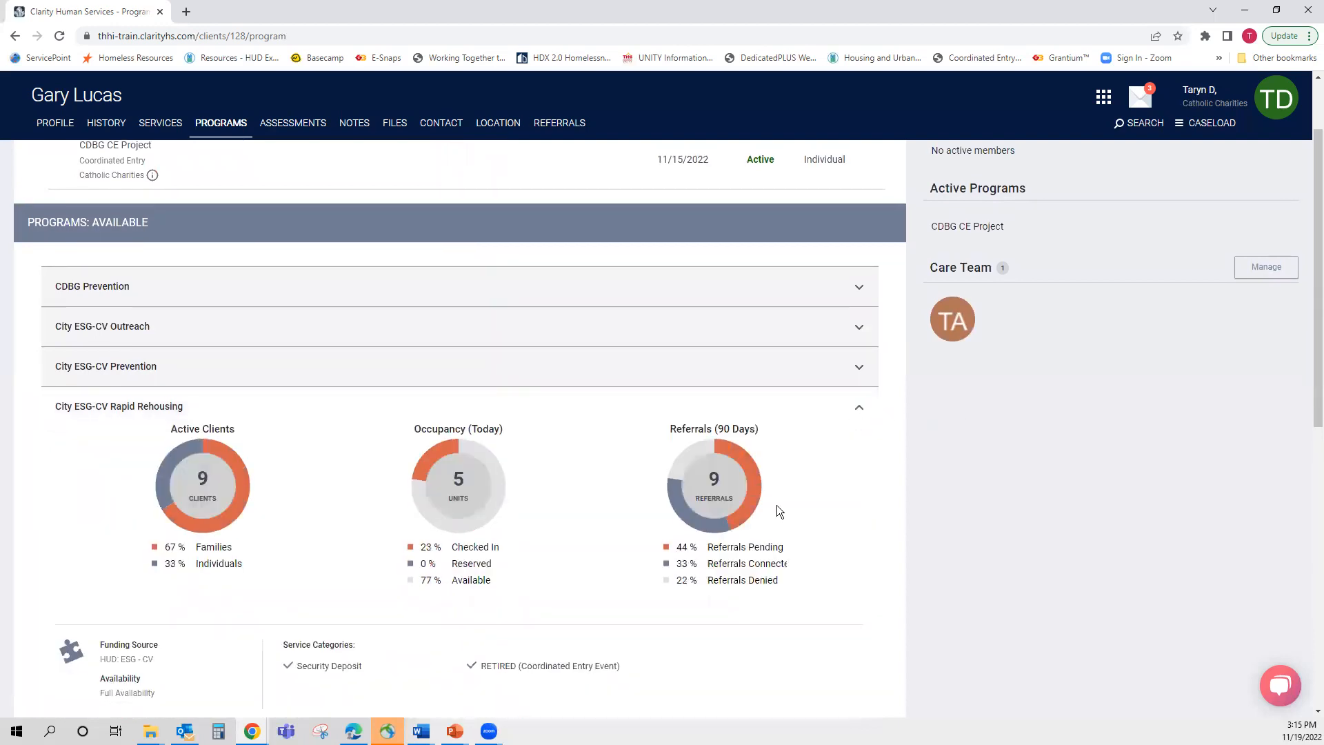
{"action": "scroll", "coordinate": [777, 505], "scroll_direction": "down", "scroll_amount": 4}
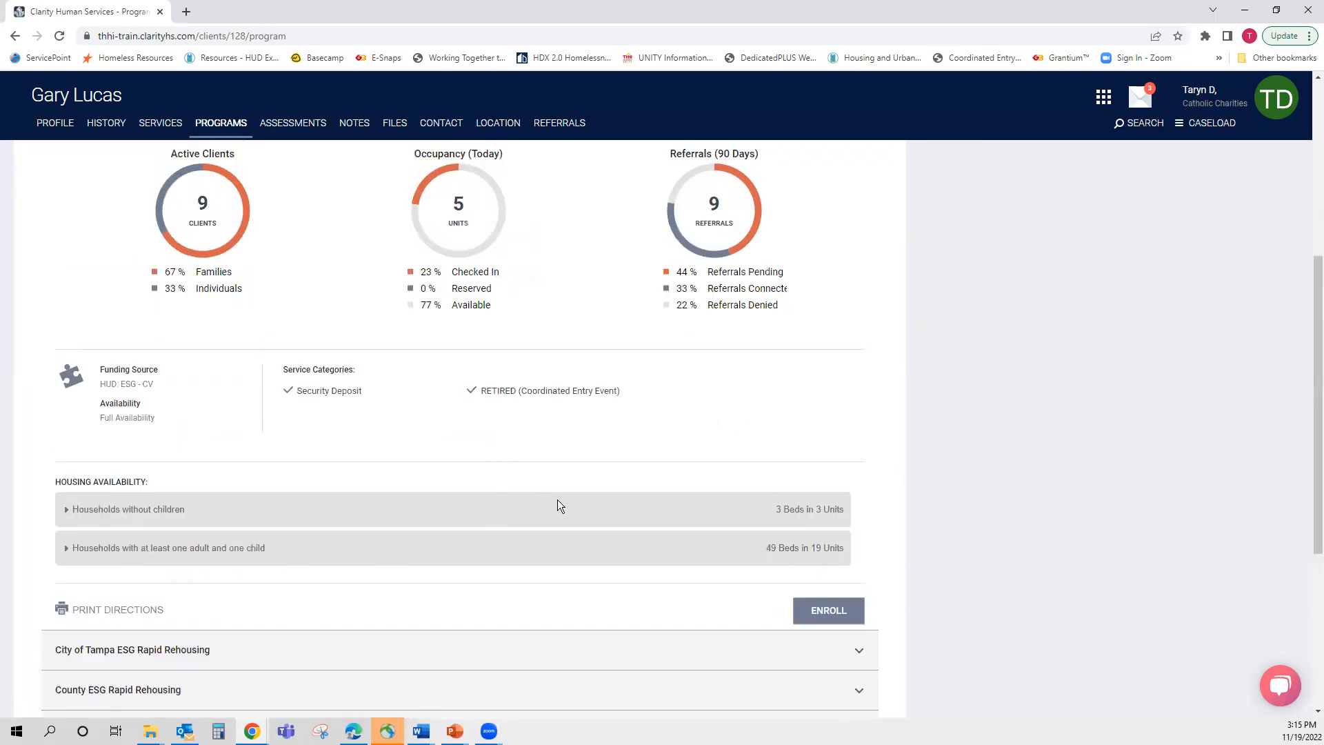
{"action": "scroll", "coordinate": [557, 500], "scroll_direction": "up", "scroll_amount": 2}
{"action": "scroll", "coordinate": [557, 500], "scroll_direction": "down", "scroll_amount": 4}
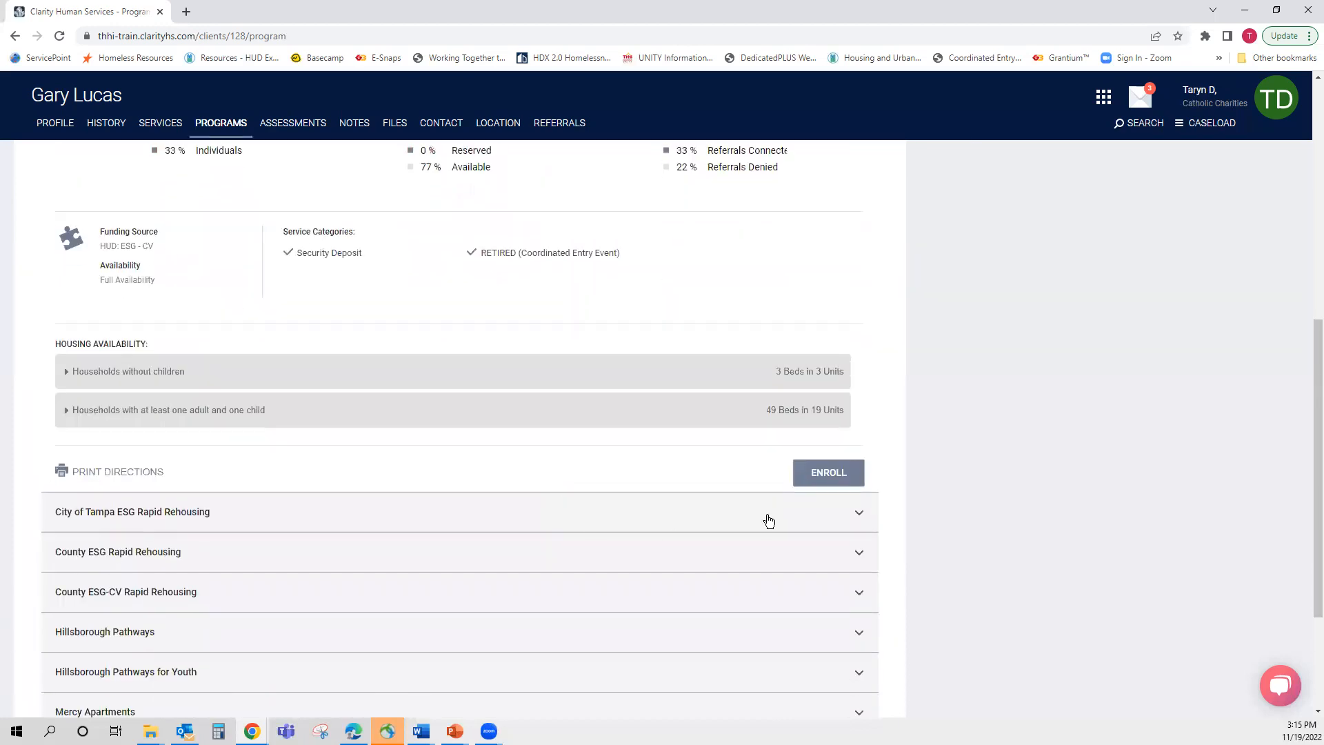
Start the client's City of Tampa ESG Rapid Rehousing enrollment from the Catholic Charities referral and set the Housing Move-In Date to 11/19/2022
{"action": "left_click", "coordinate": [856, 513]}
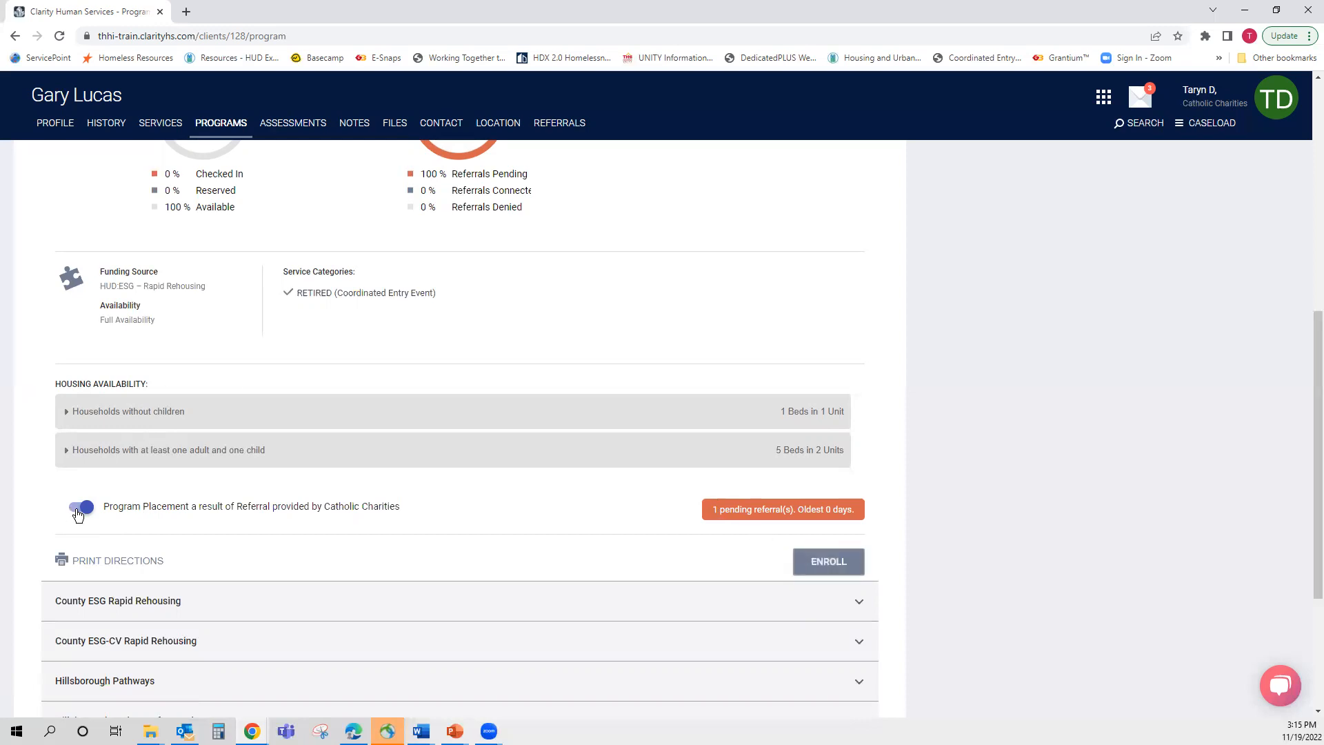
{"action": "left_click", "coordinate": [824, 569]}
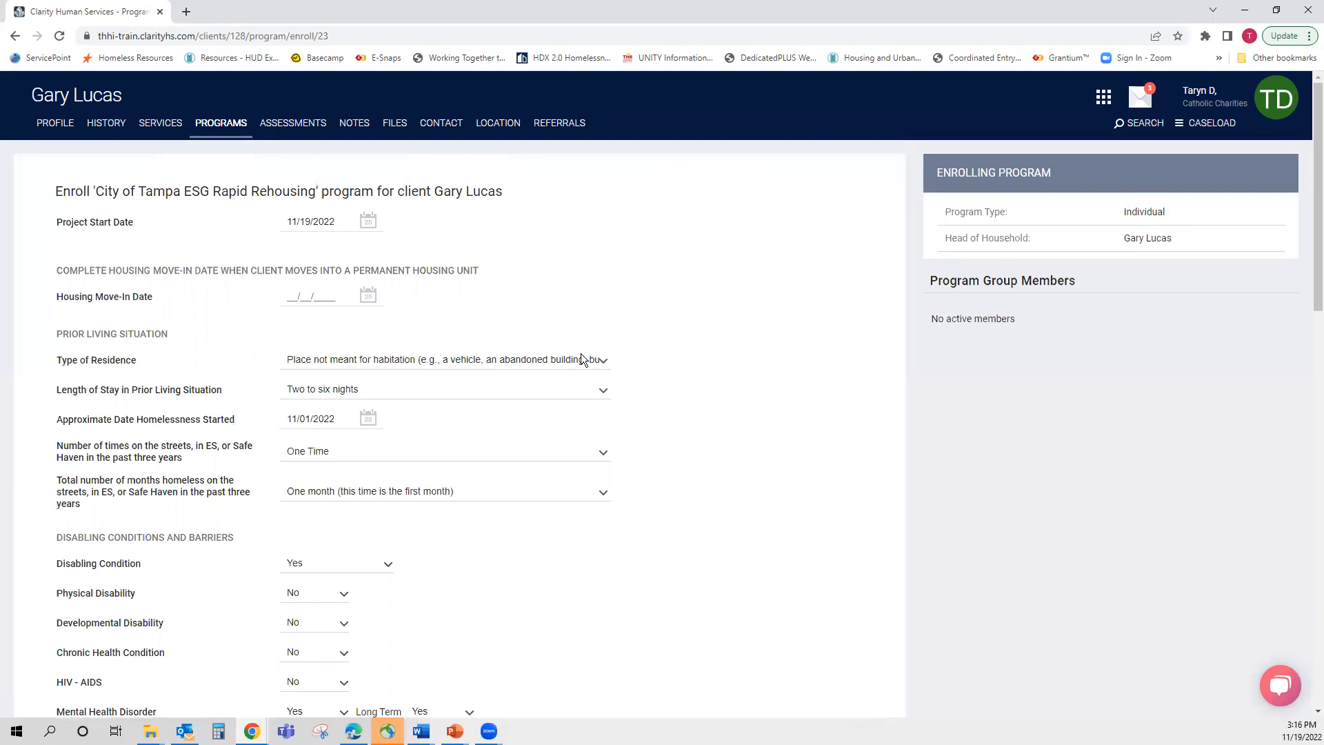
{"action": "left_click", "coordinate": [370, 295]}
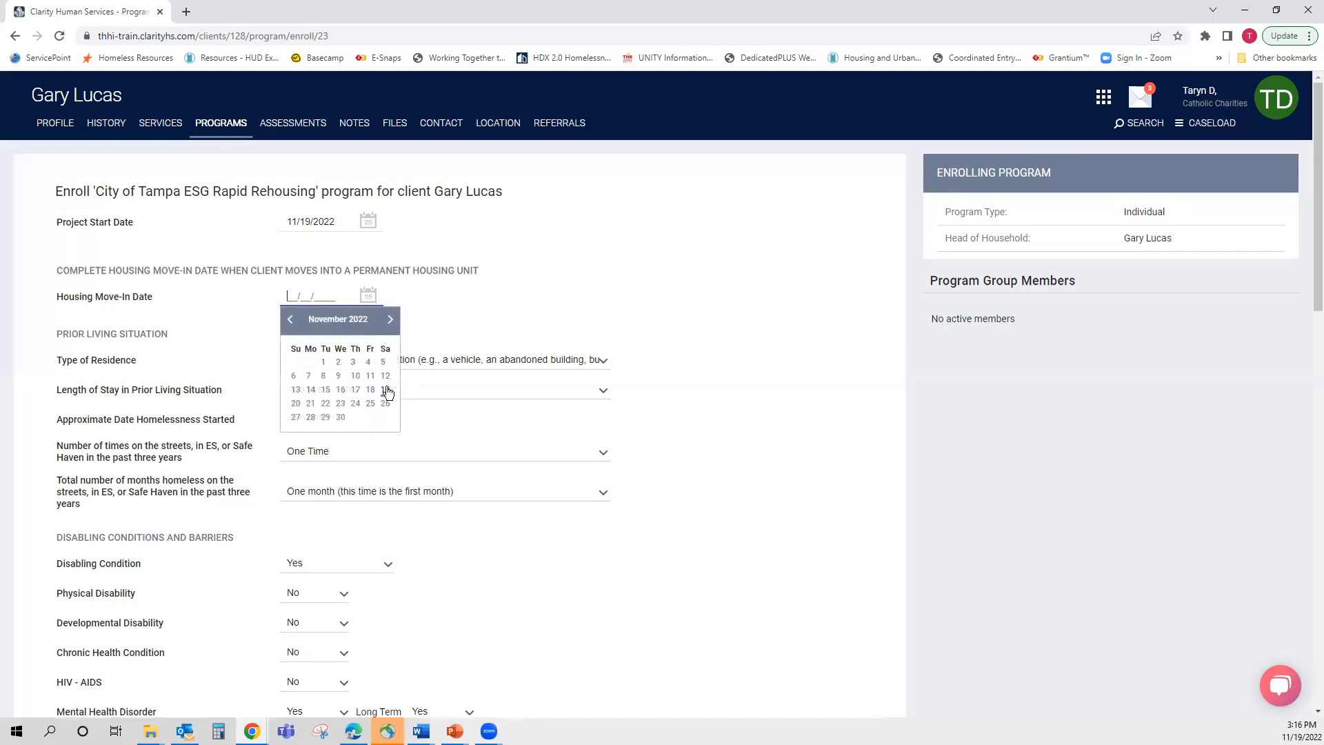
{"action": "left_click", "coordinate": [387, 392]}
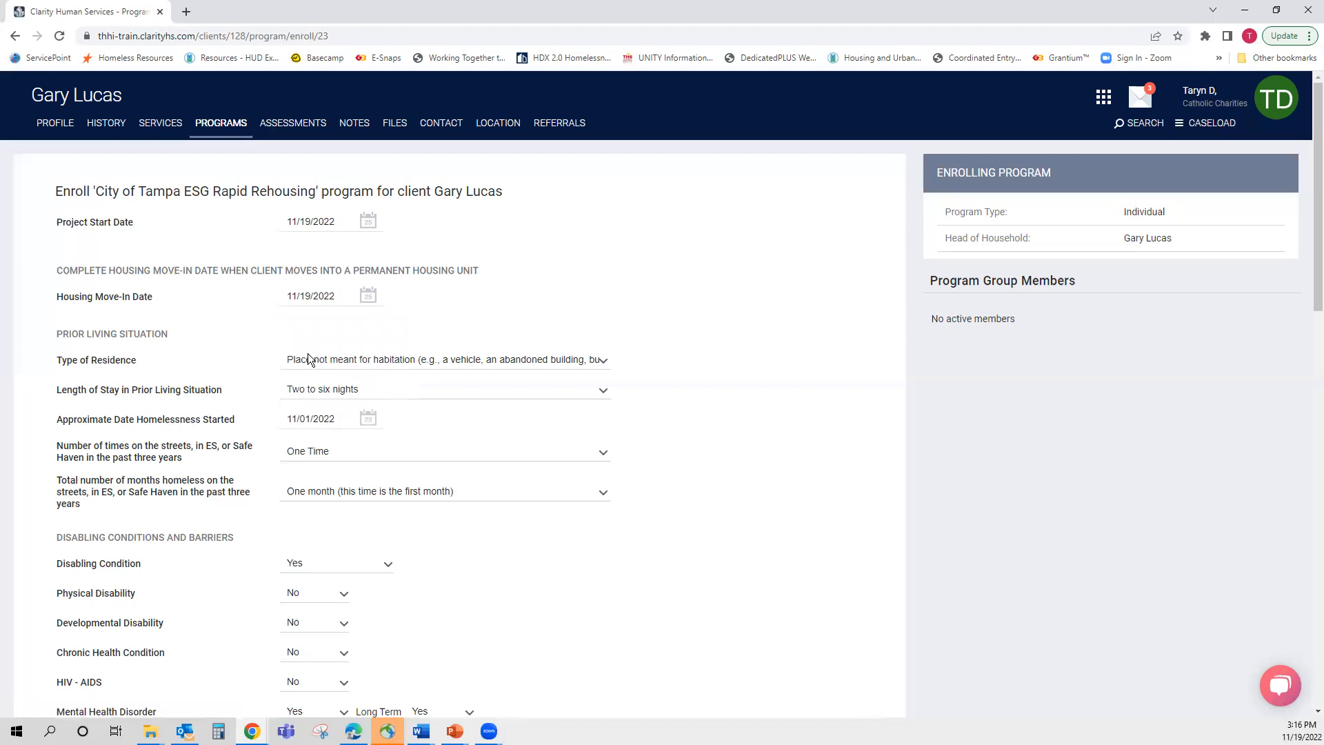
Review the enrollment's prior living situation, disability, income and health insurance answers, and save the enrollment
{"action": "scroll", "coordinate": [310, 365], "scroll_direction": "down", "scroll_amount": 1}
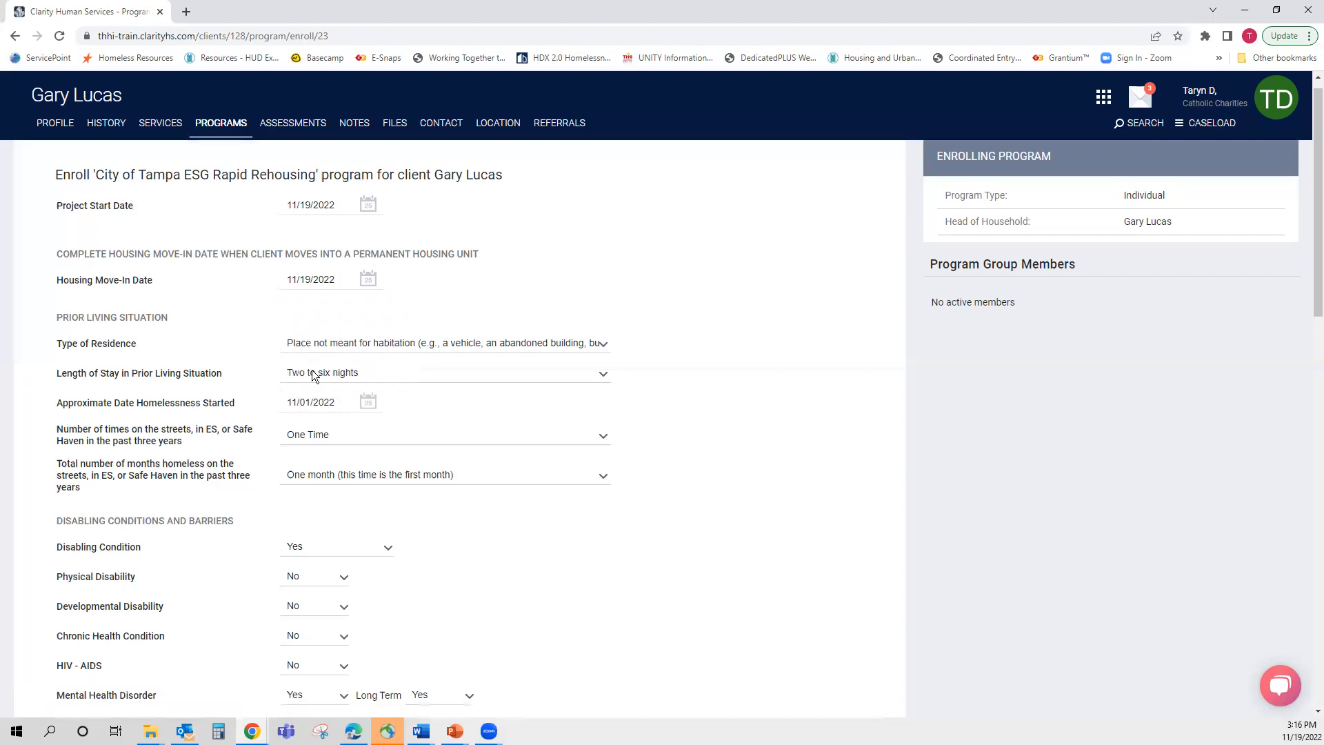
{"action": "scroll", "coordinate": [517, 541], "scroll_direction": "down", "scroll_amount": 2}
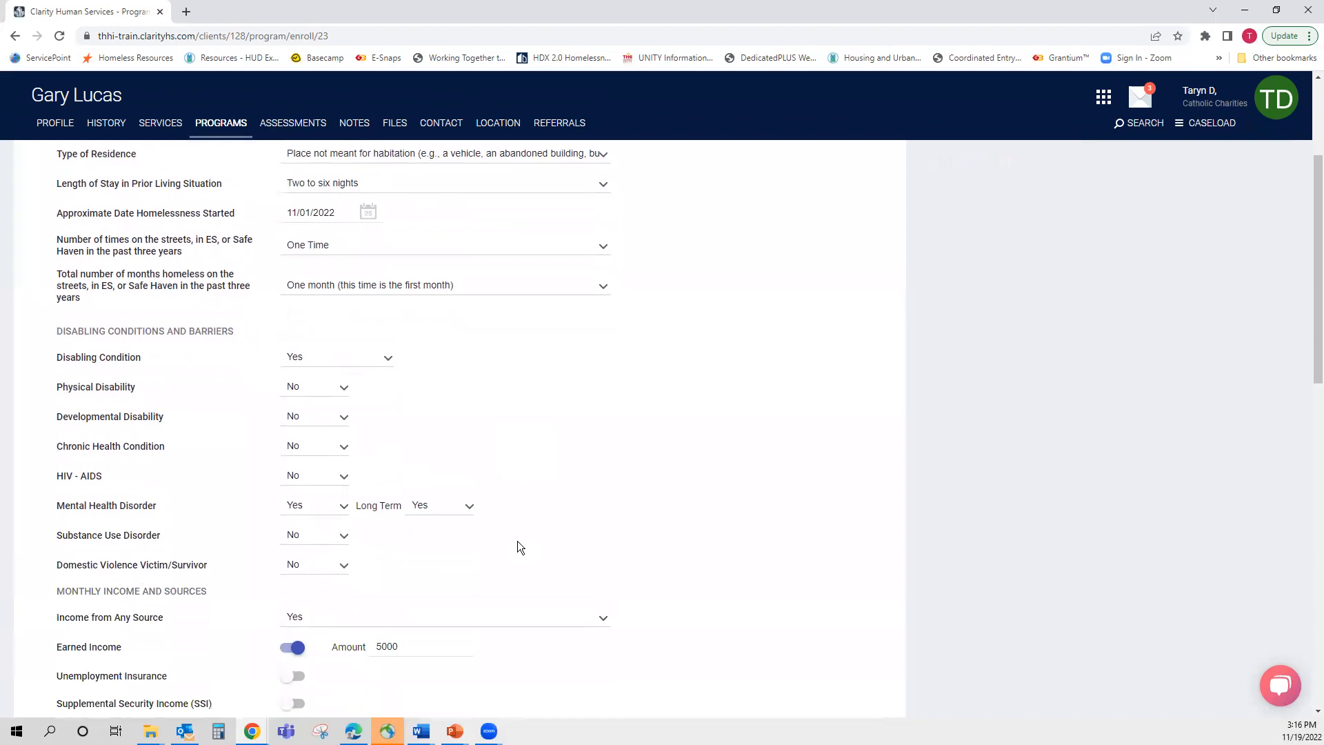
{"action": "scroll", "coordinate": [517, 540], "scroll_direction": "down", "scroll_amount": 2}
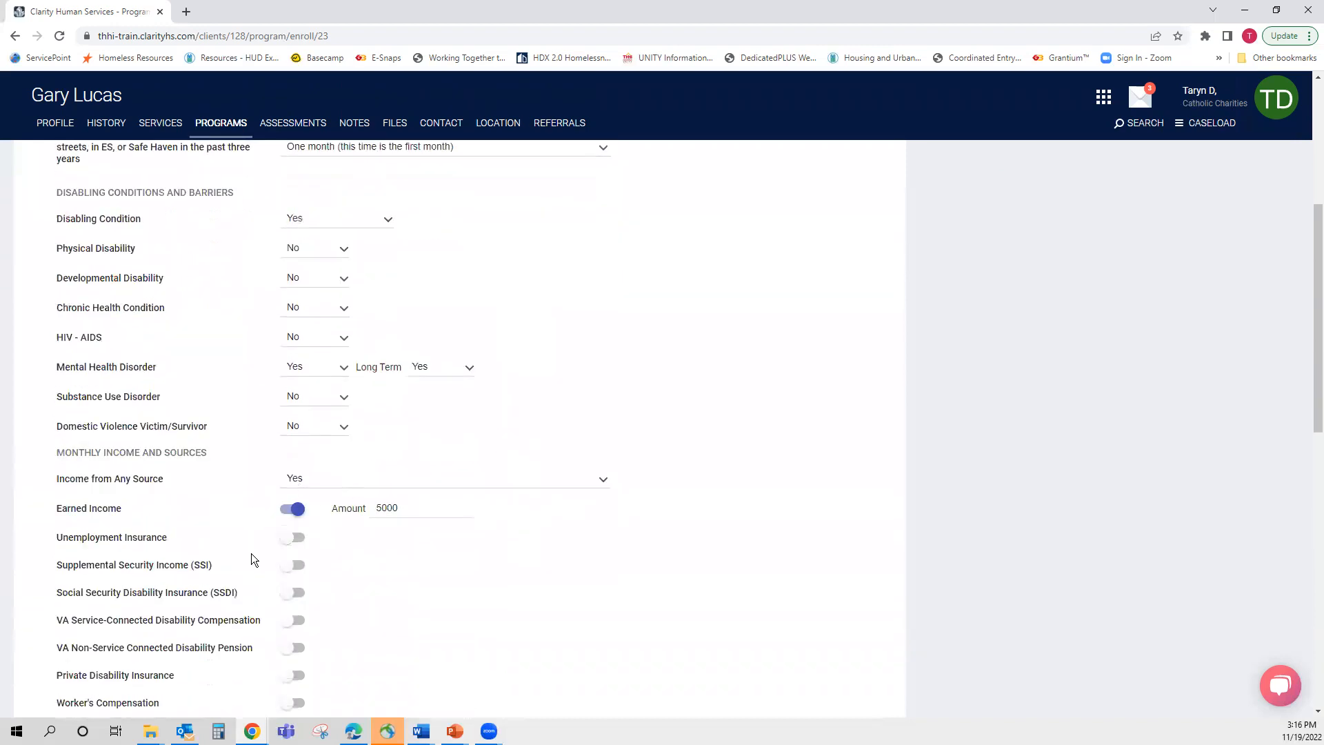
{"action": "scroll", "coordinate": [539, 511], "scroll_direction": "down", "scroll_amount": 3}
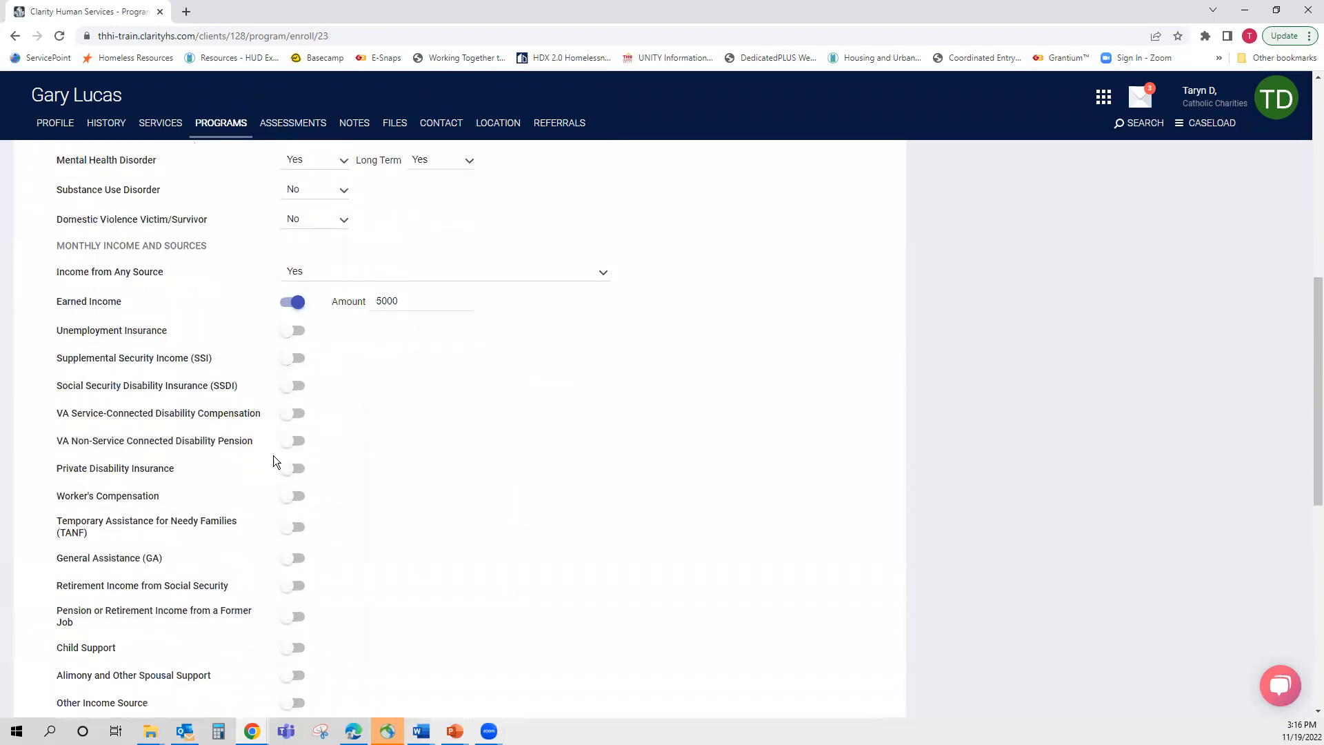
{"action": "scroll", "coordinate": [543, 546], "scroll_direction": "up", "scroll_amount": 4}
{"action": "scroll", "coordinate": [543, 546], "scroll_direction": "down", "scroll_amount": 7}
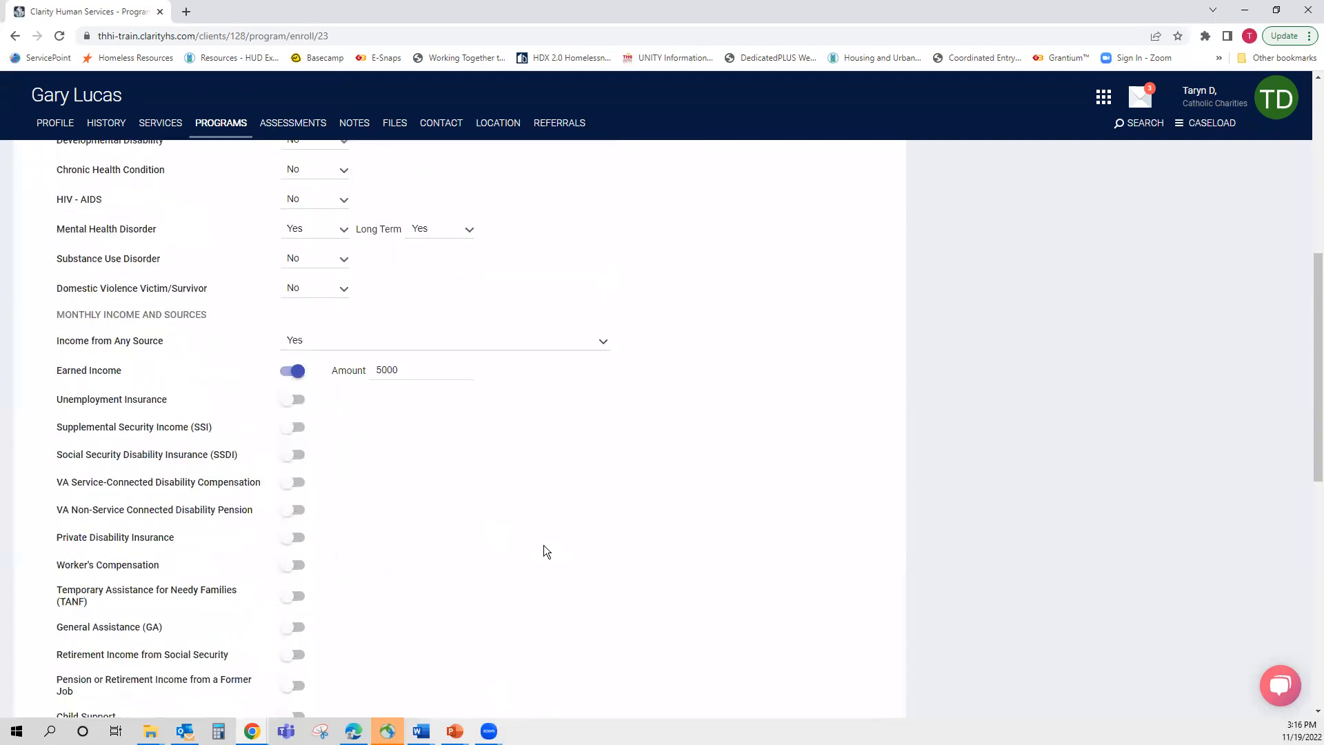
{"action": "scroll", "coordinate": [544, 545], "scroll_direction": "down", "scroll_amount": 5}
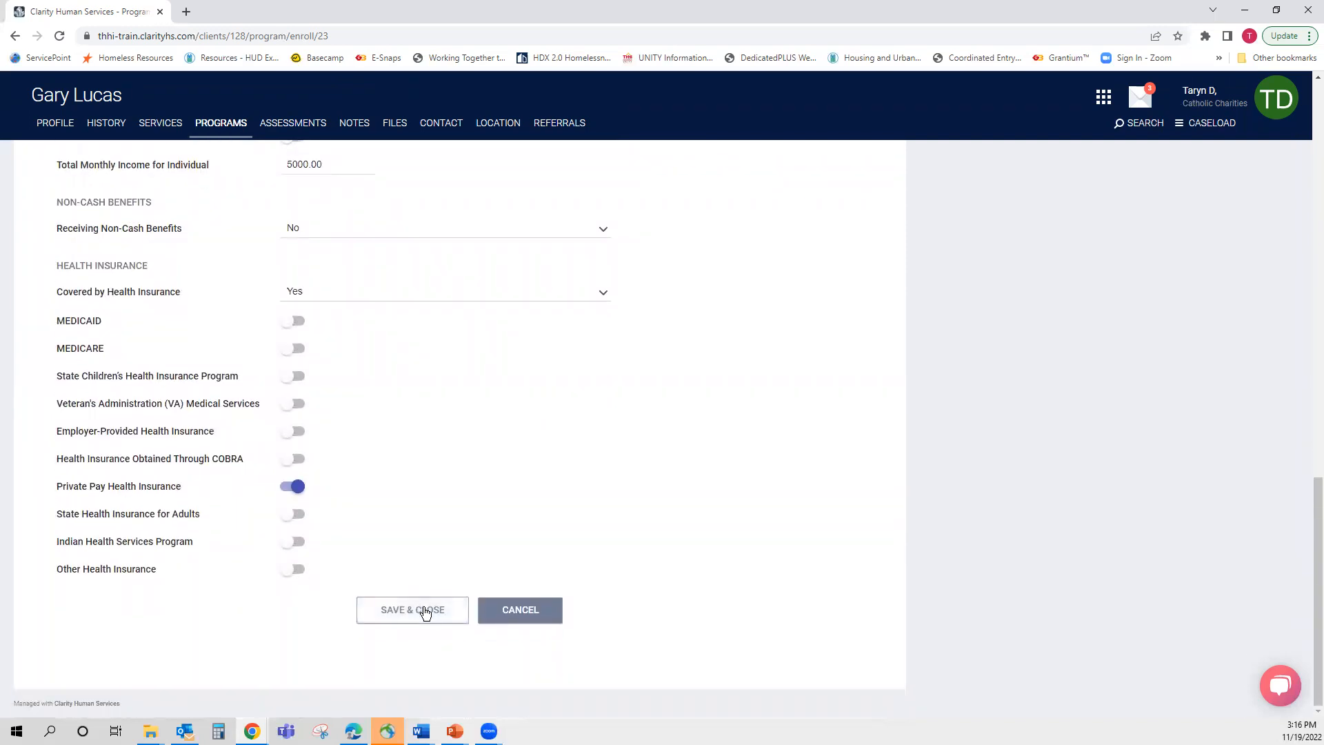
{"action": "left_click", "coordinate": [426, 611]}
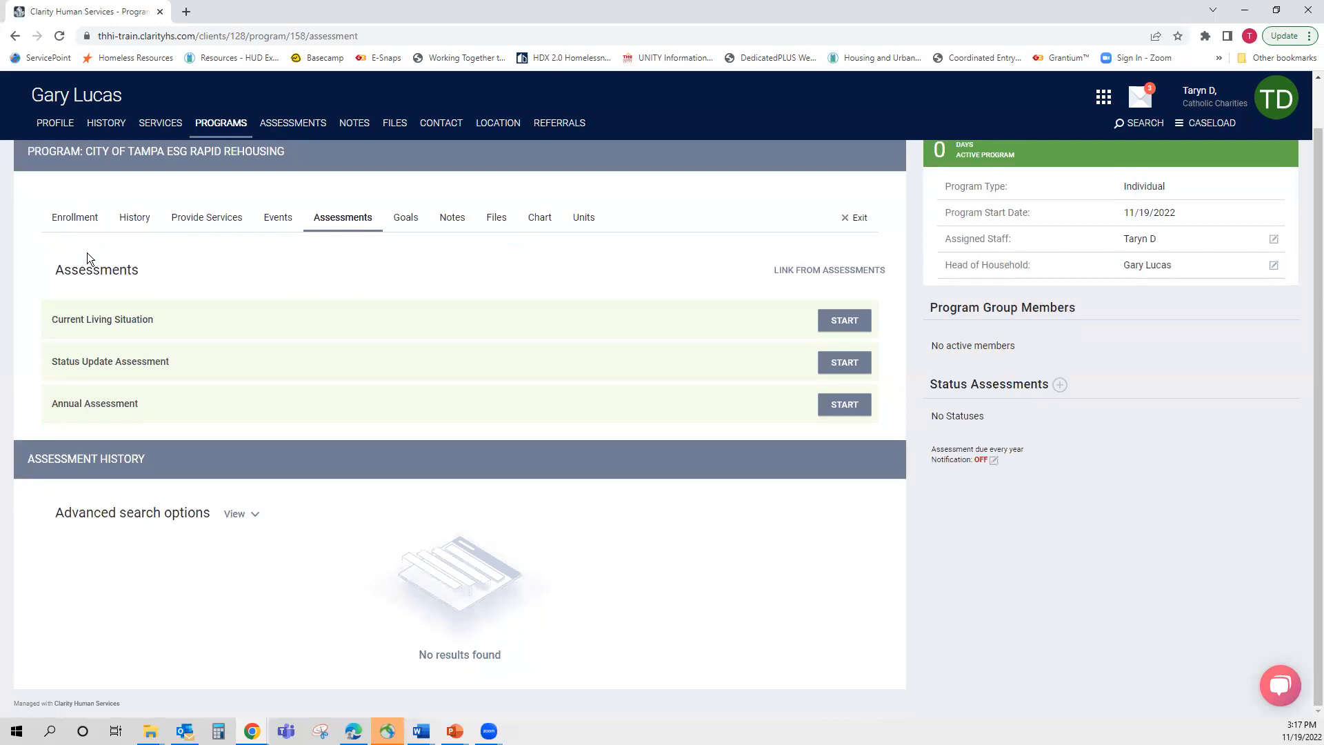
Examine the "Referral to RRH project resource opening" event's referral result in the client's history and return to the client's programs
{"action": "left_click", "coordinate": [114, 136]}
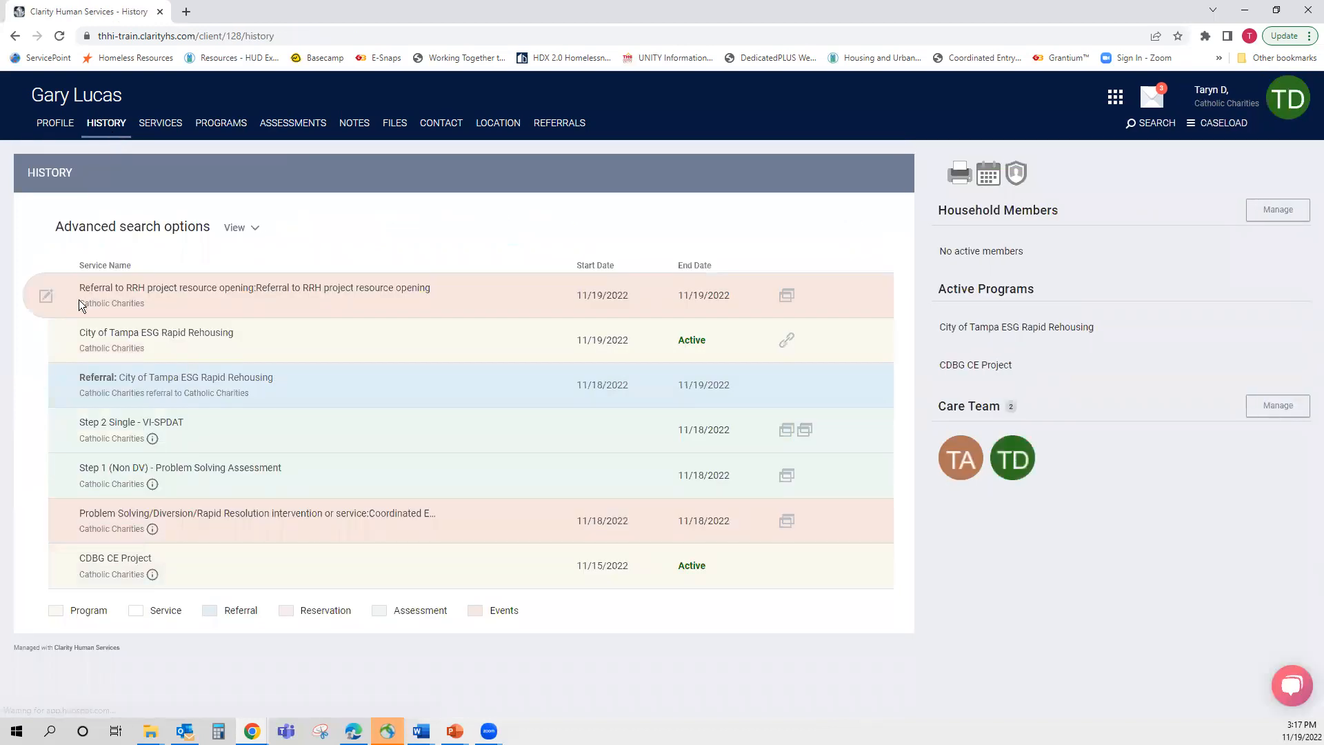
{"action": "left_click", "coordinate": [51, 299]}
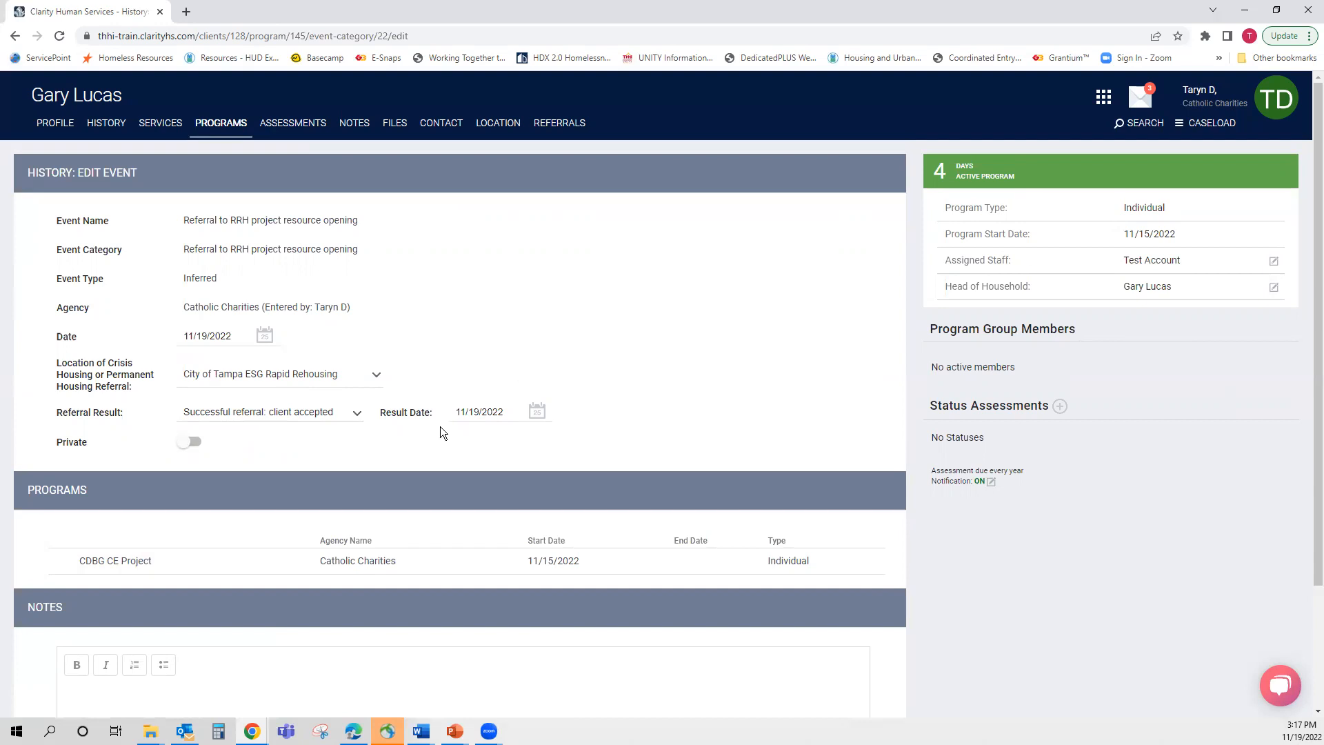
{"action": "scroll", "coordinate": [440, 426], "scroll_direction": "down", "scroll_amount": 2}
{"action": "scroll", "coordinate": [440, 427], "scroll_direction": "up", "scroll_amount": 2}
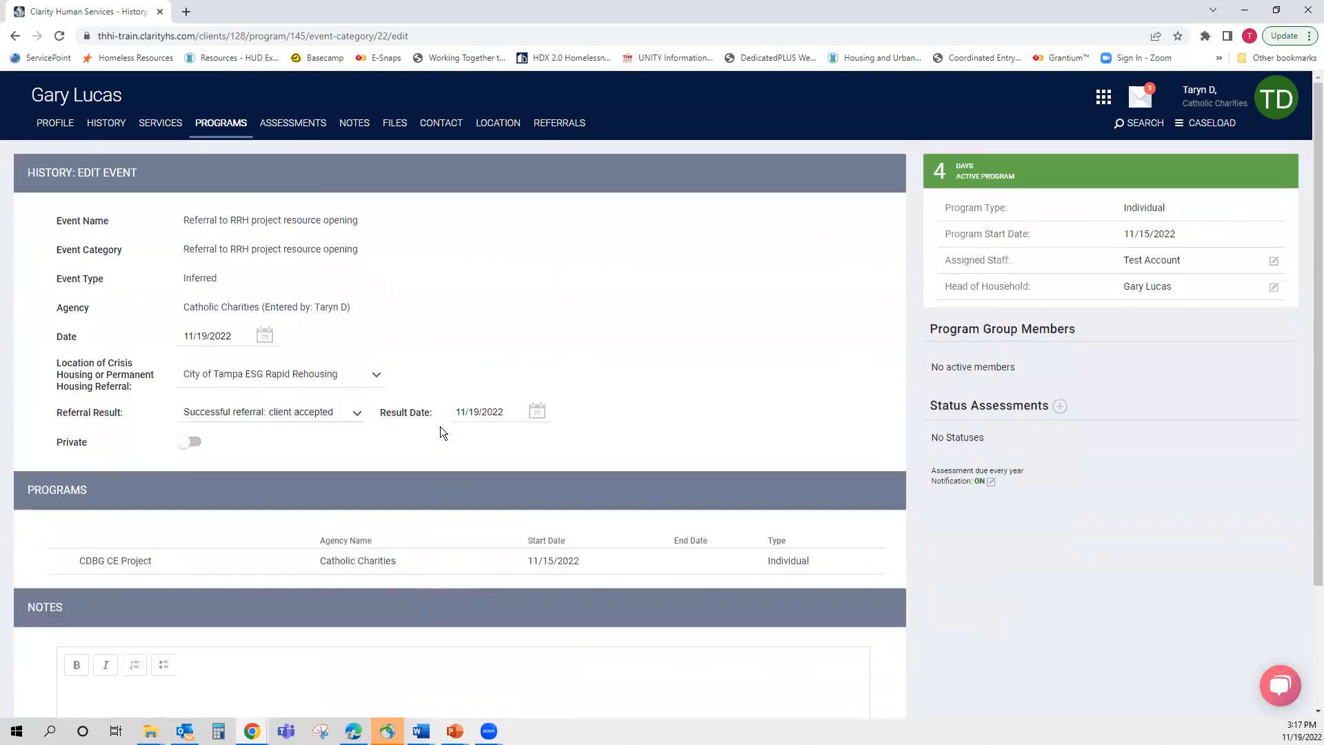
{"action": "left_click", "coordinate": [218, 127]}
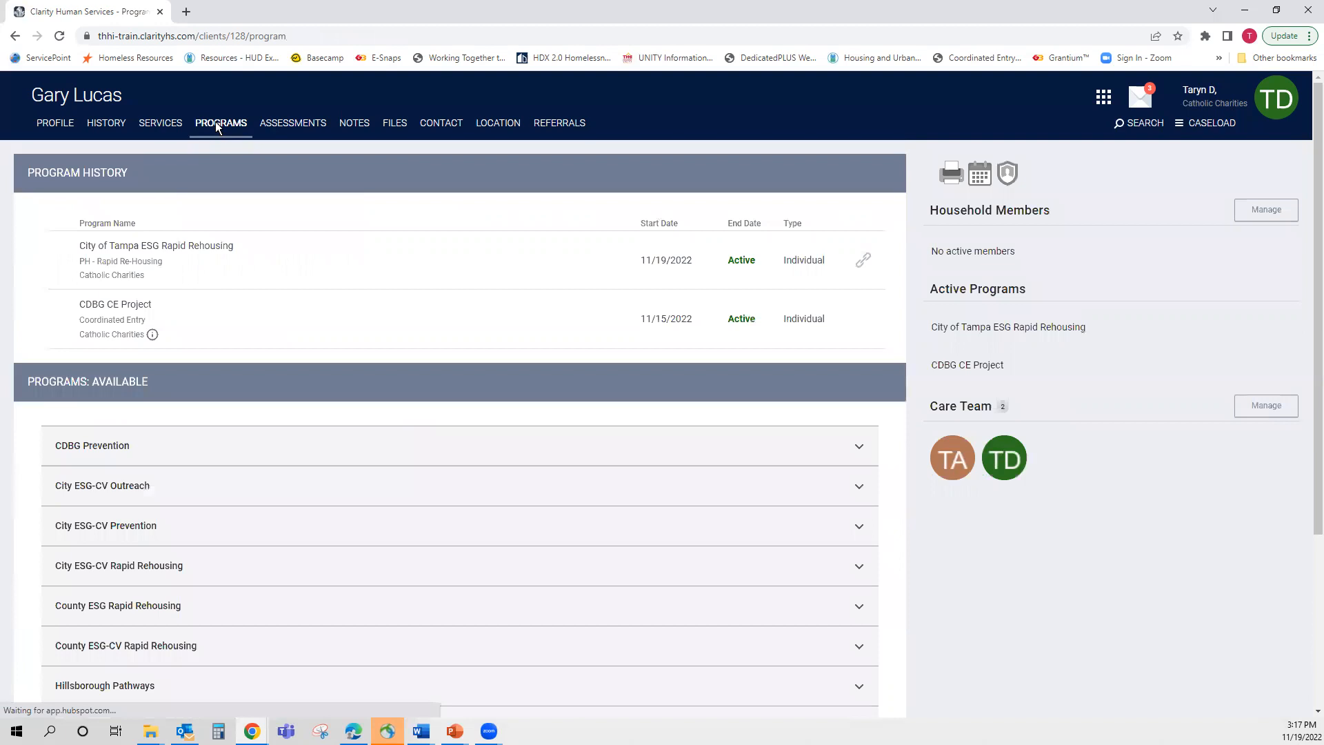
Compare the City ESG-CV Rapid Rehousing and County ESG Rapid Rehousing program details, examining funding source, housing availability and enrollment options
{"action": "mouse_move", "coordinate": [177, 242]}
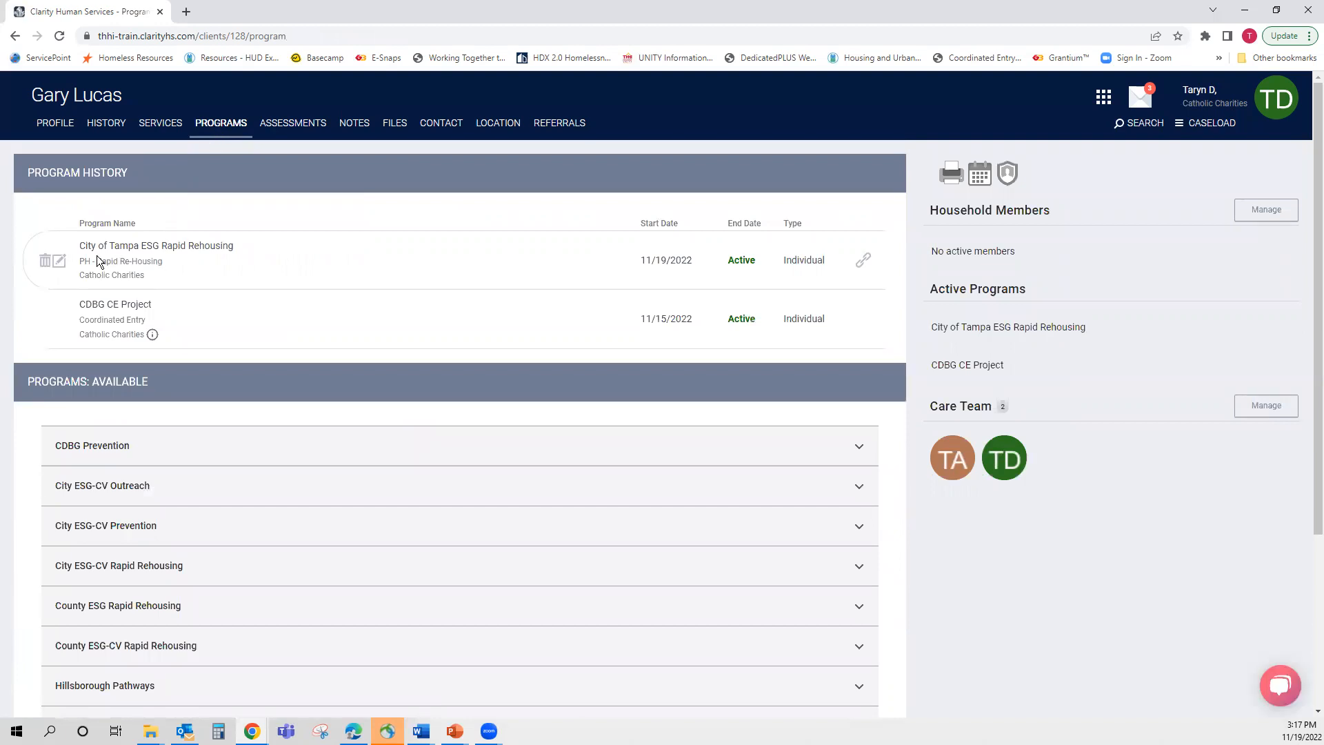
{"action": "left_click_drag", "start_coordinate": [82, 245], "coordinate": [234, 246]}
{"action": "scroll", "coordinate": [414, 552], "scroll_direction": "down", "scroll_amount": 3}
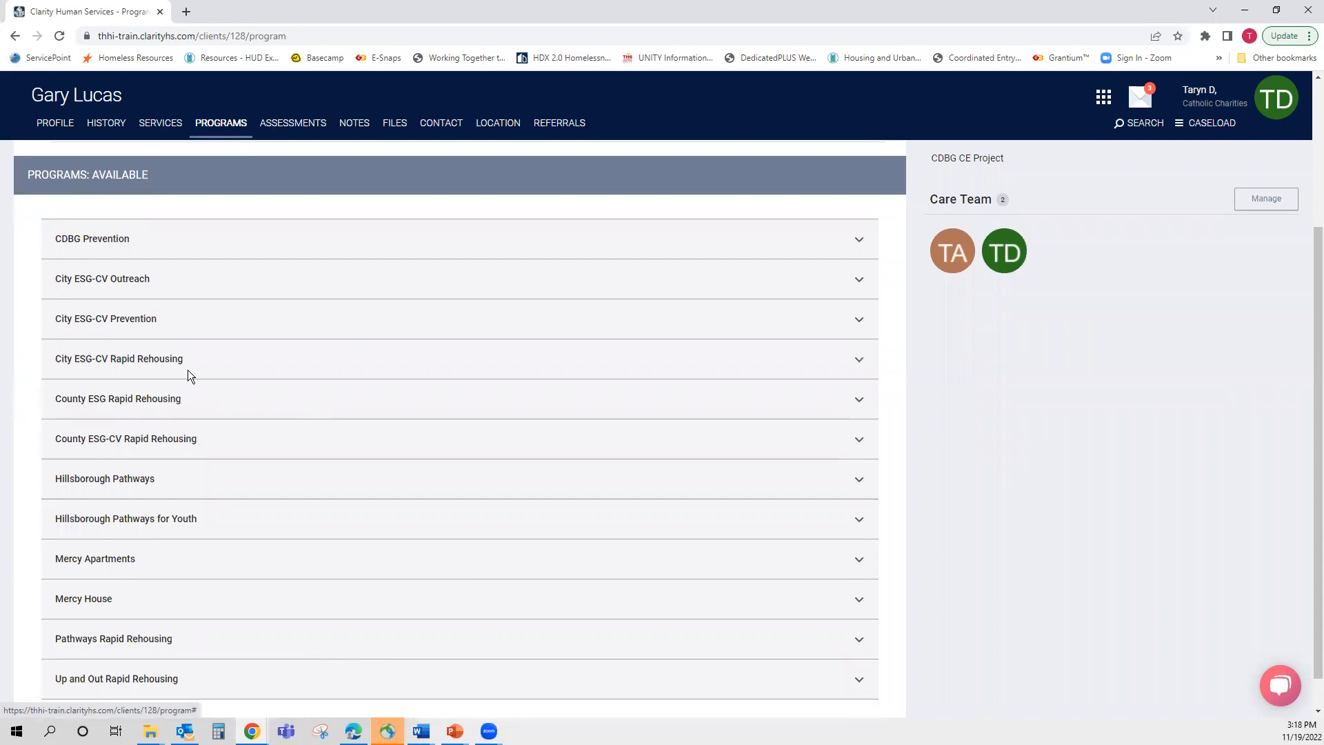
{"action": "left_click", "coordinate": [857, 363]}
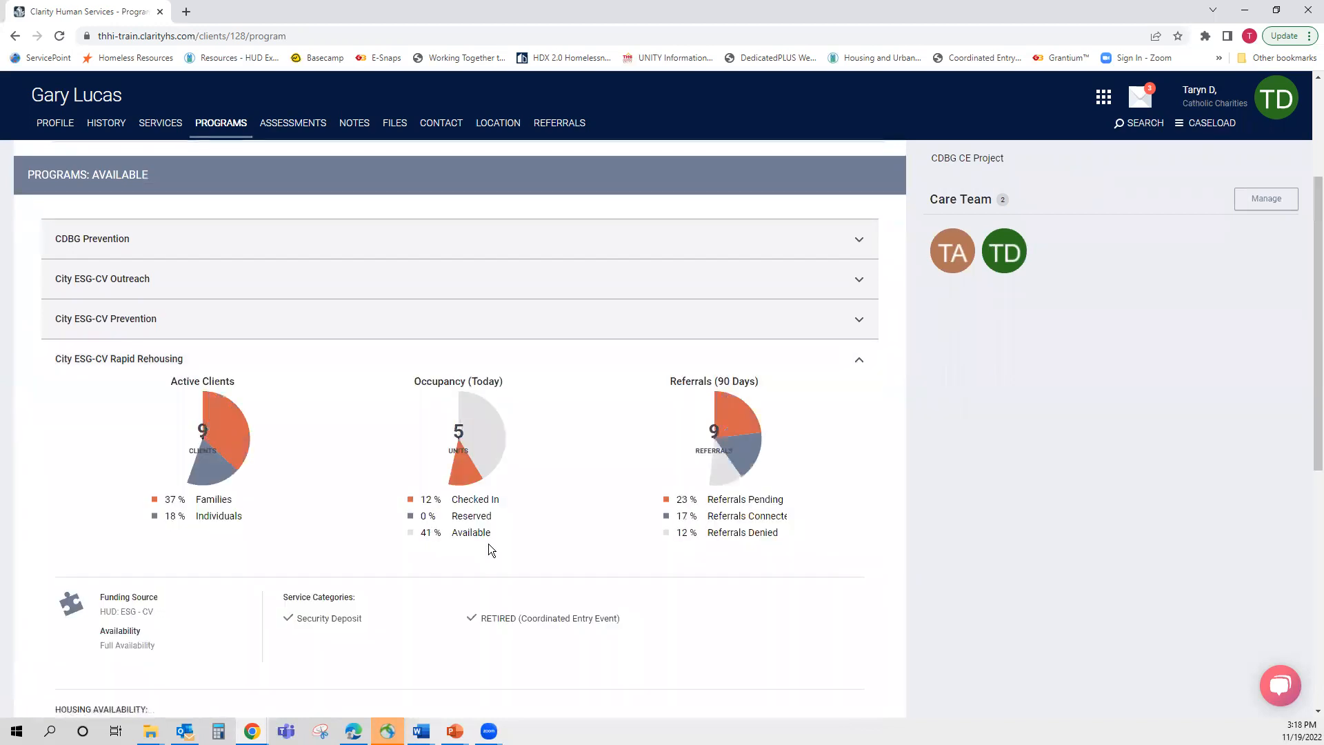
{"action": "scroll", "coordinate": [364, 603], "scroll_direction": "down", "scroll_amount": 3}
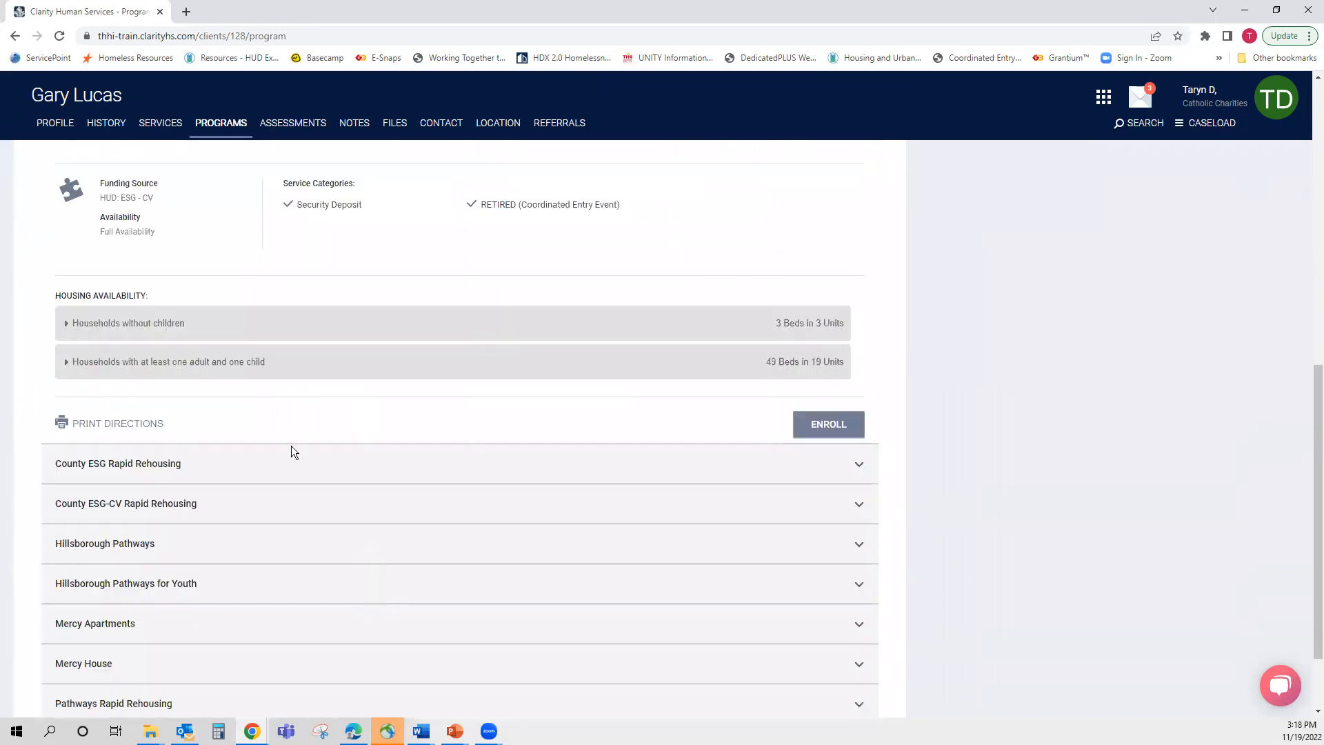
{"action": "left_click", "coordinate": [347, 464]}
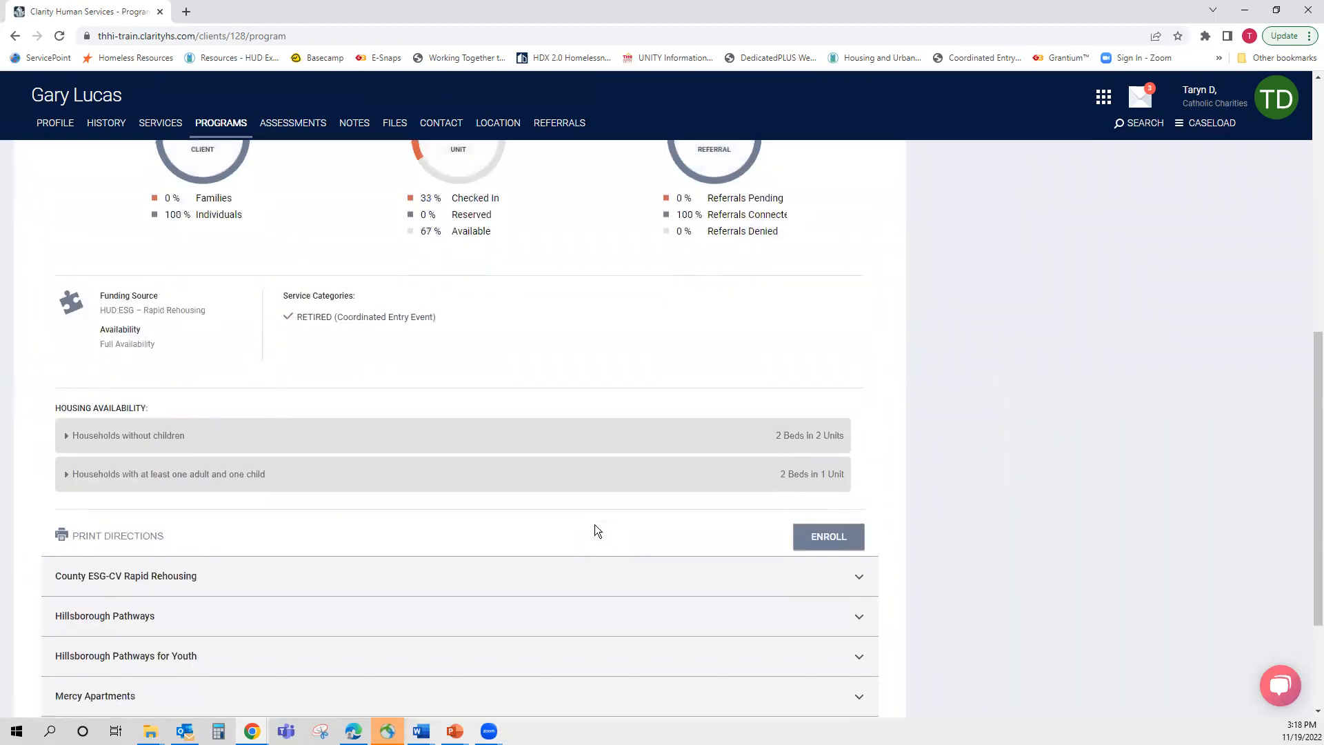
{"action": "scroll", "coordinate": [597, 530], "scroll_direction": "up", "scroll_amount": 1}
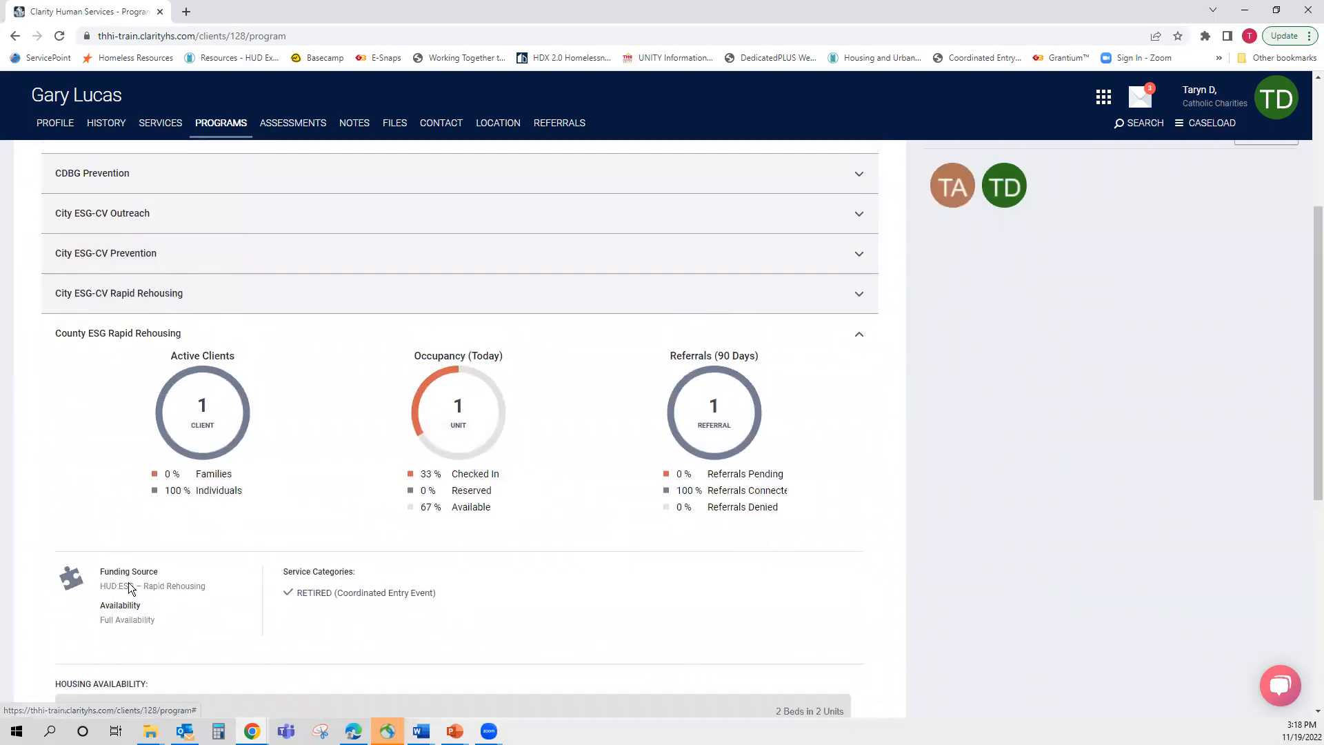
{"action": "scroll", "coordinate": [178, 641], "scroll_direction": "up", "scroll_amount": 2}
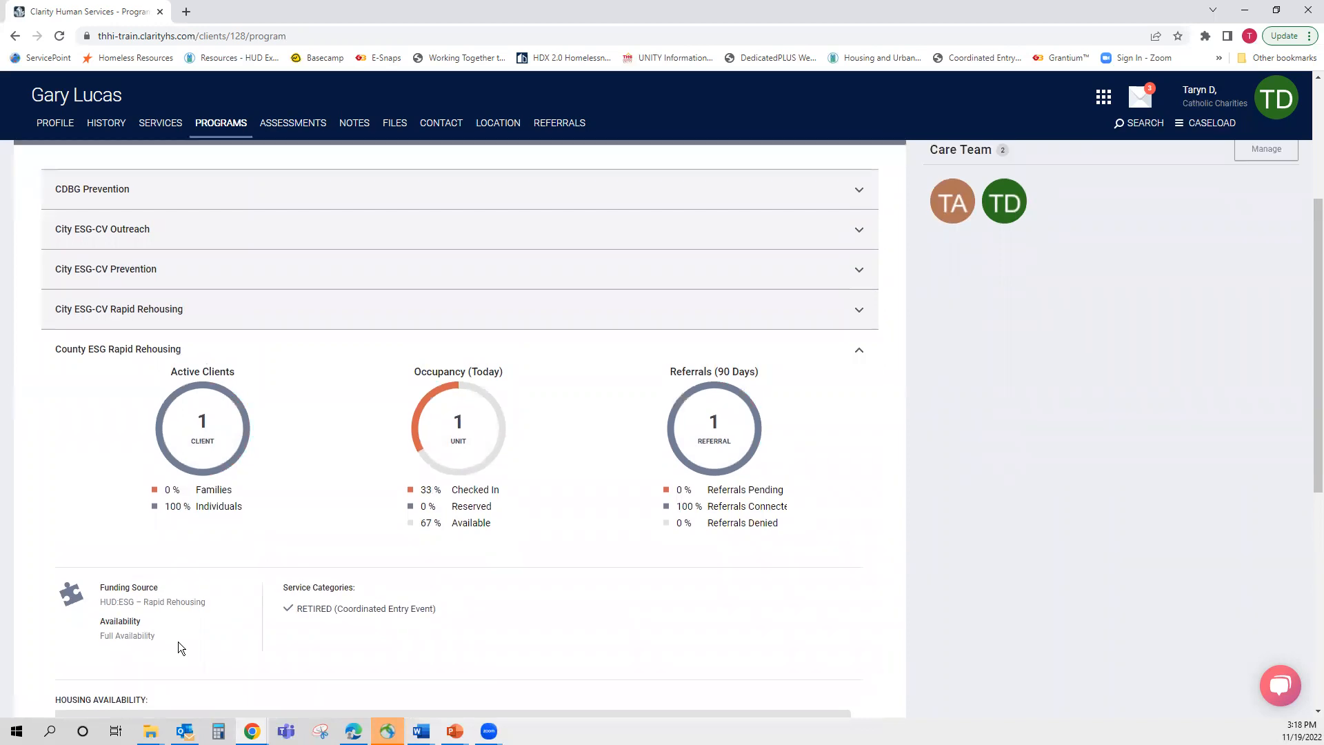
{"action": "scroll", "coordinate": [422, 605], "scroll_direction": "down", "scroll_amount": 4}
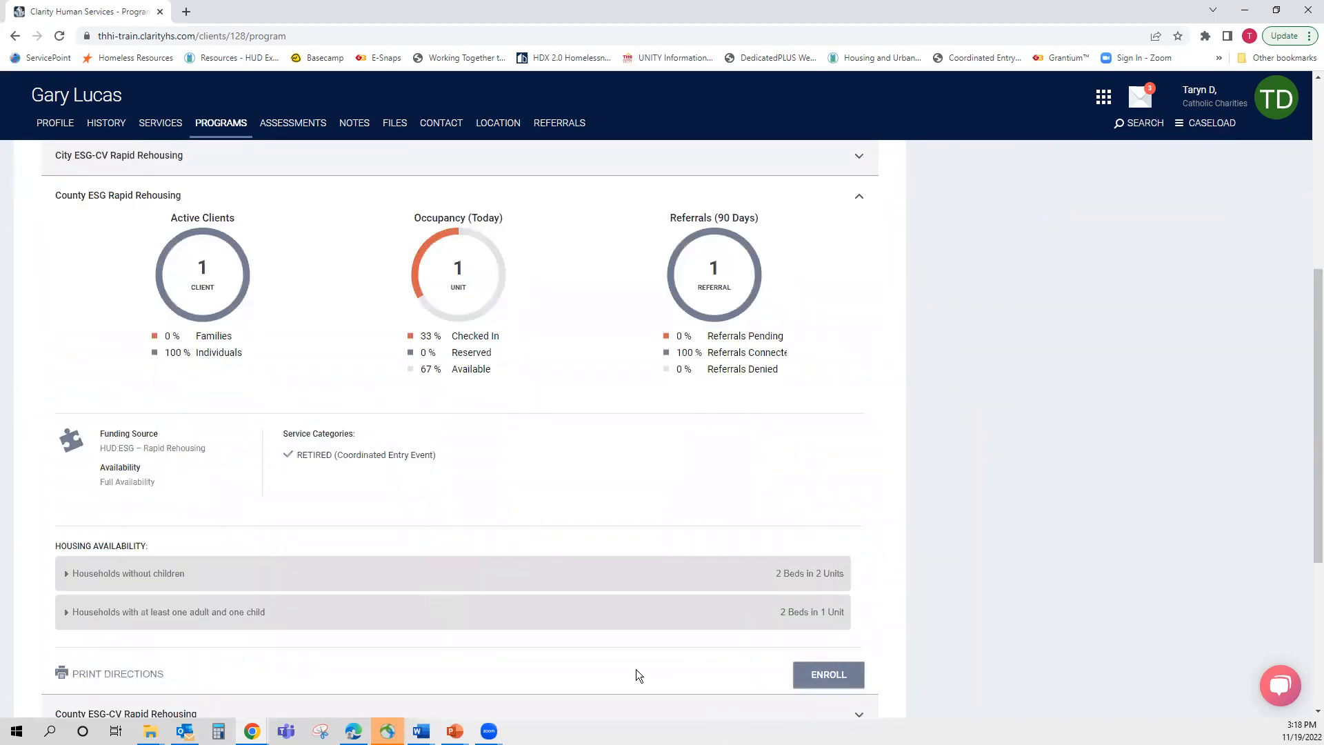
{"action": "scroll", "coordinate": [636, 670], "scroll_direction": "up", "scroll_amount": 6}
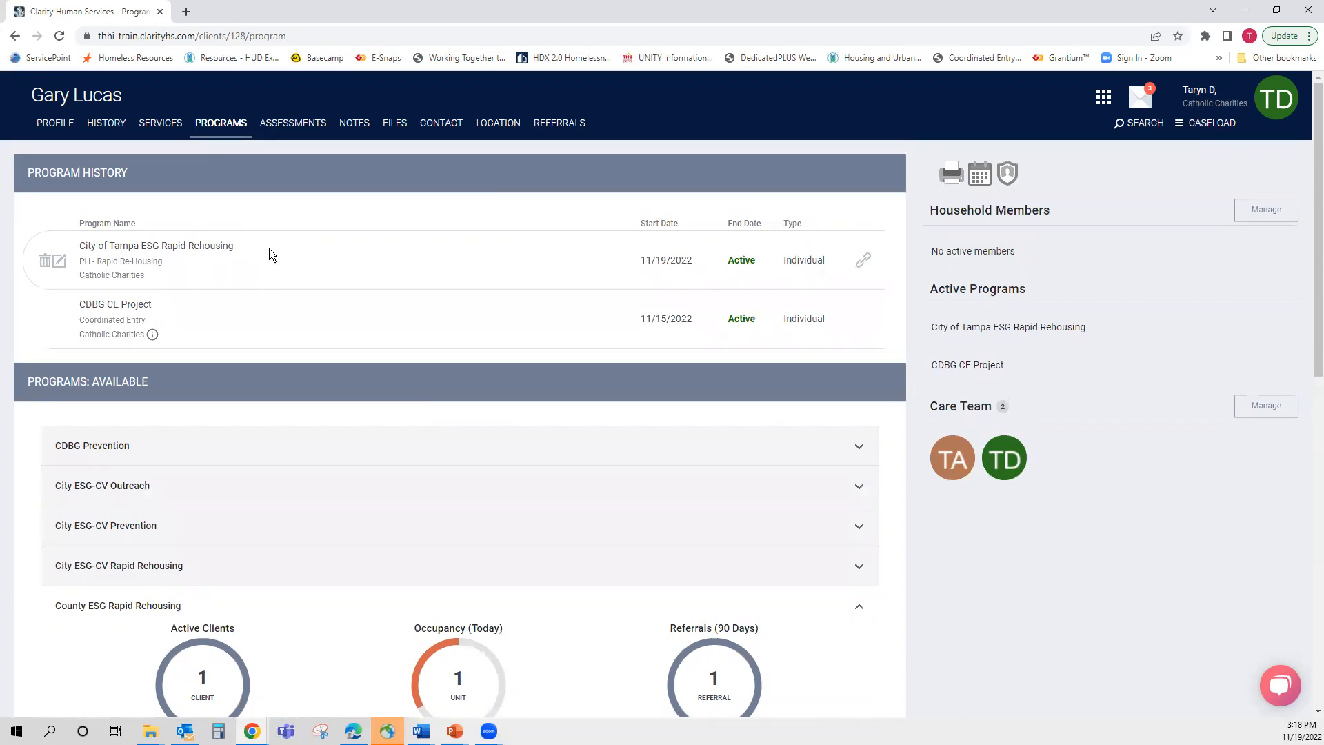
Open the 11/19/2022 "Referral to RRH project resource opening" event from the client's history and check its referral result and result date
{"action": "left_click", "coordinate": [105, 130]}
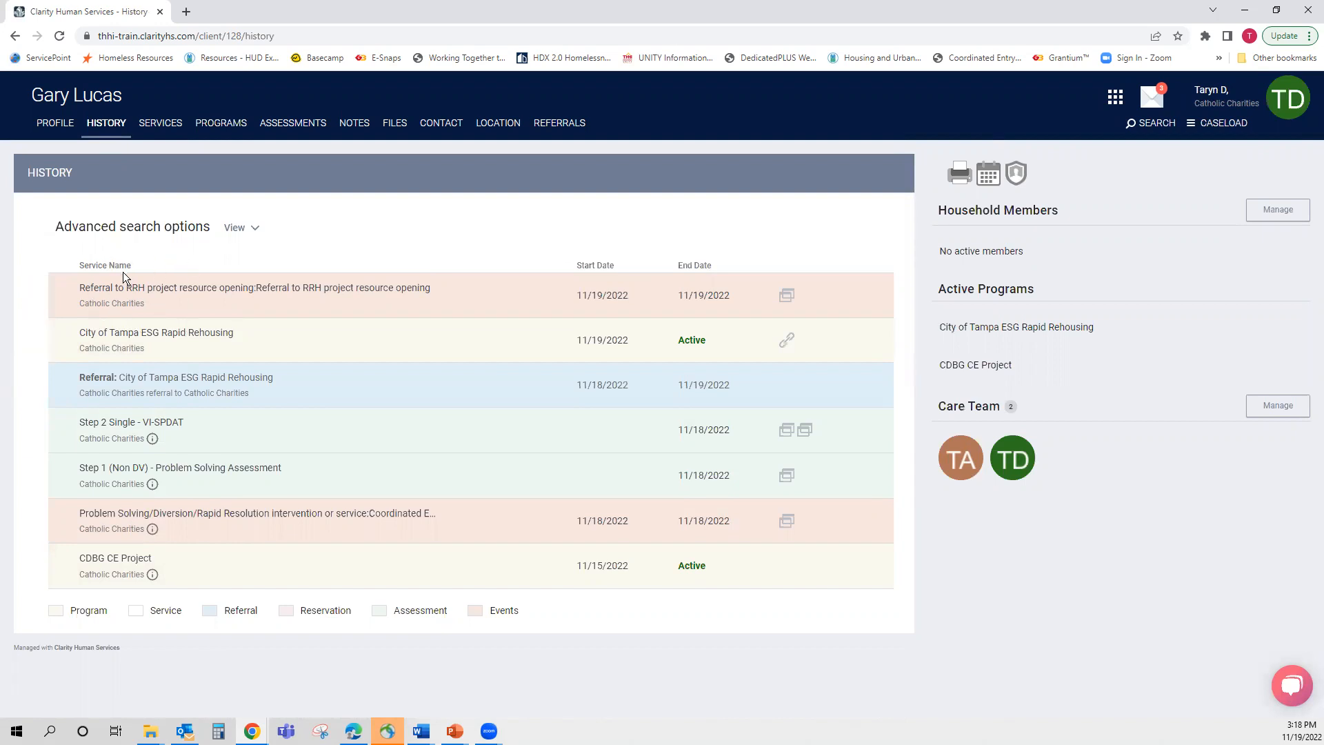
{"action": "left_click", "coordinate": [46, 299]}
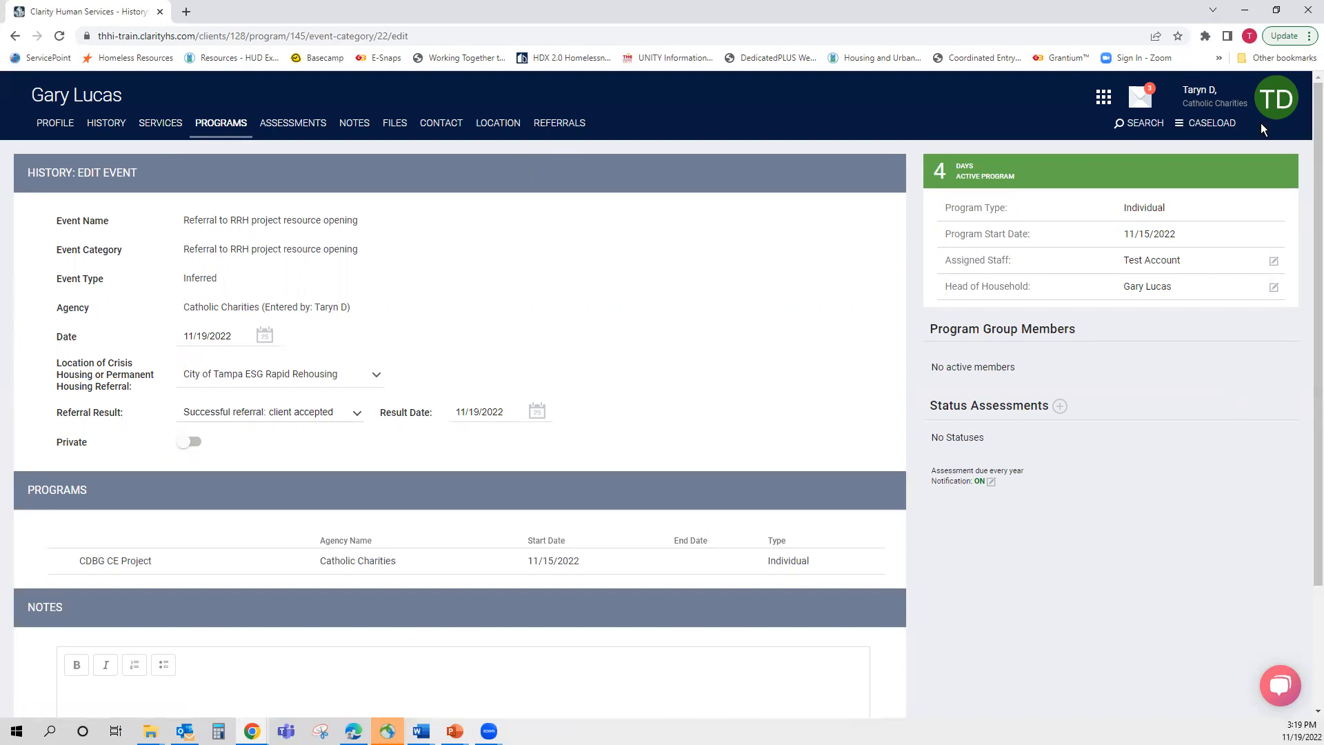
Start a new inbox message, set its agency to Dawning Family Services (DFS), and view that agency's available receivers
{"action": "left_click", "coordinate": [1143, 94]}
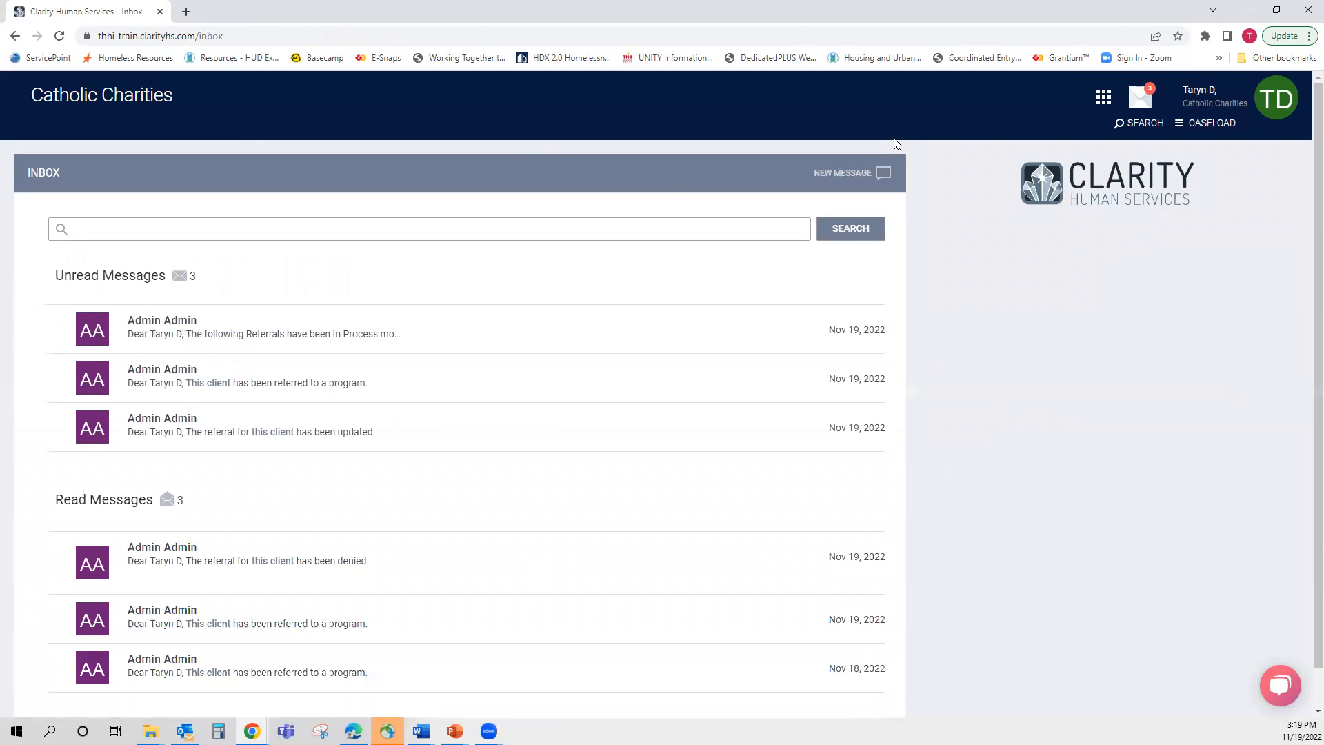
{"action": "left_click", "coordinate": [862, 175]}
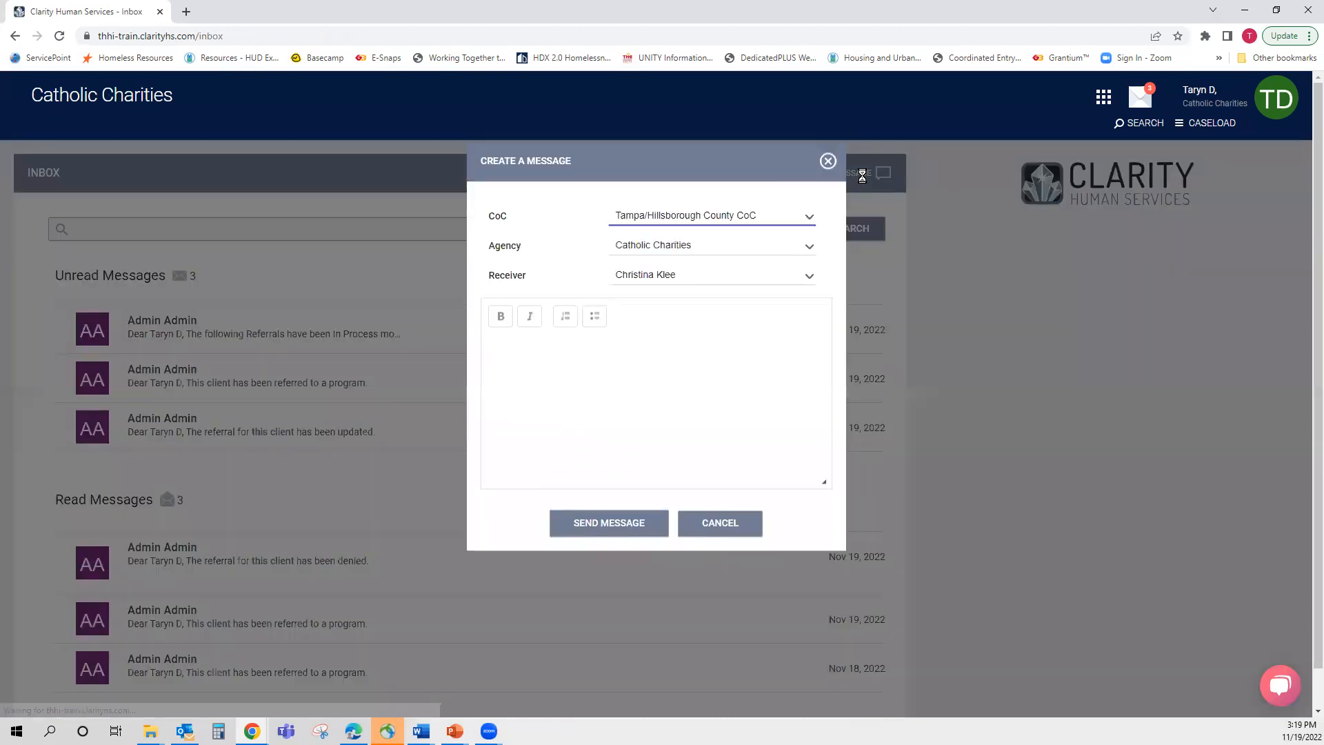
{"action": "left_click", "coordinate": [783, 242]}
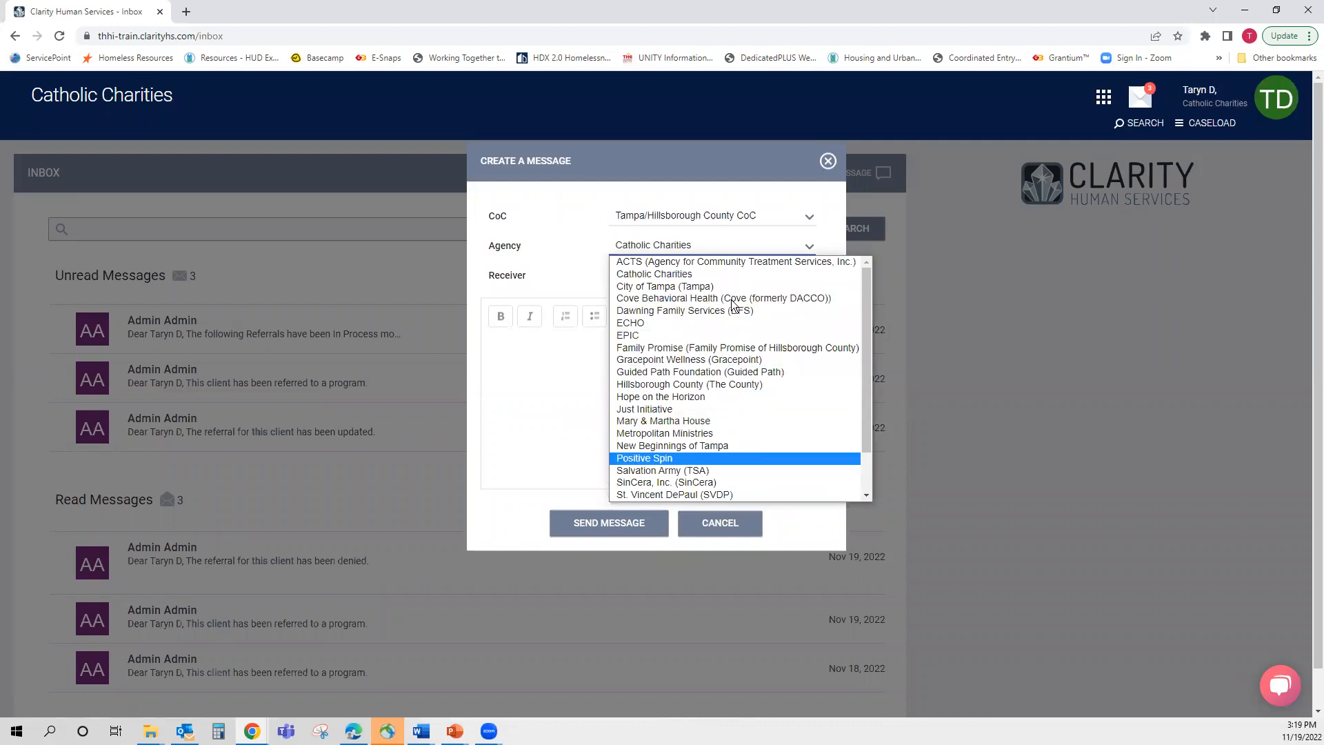
{"action": "left_click", "coordinate": [545, 268]}
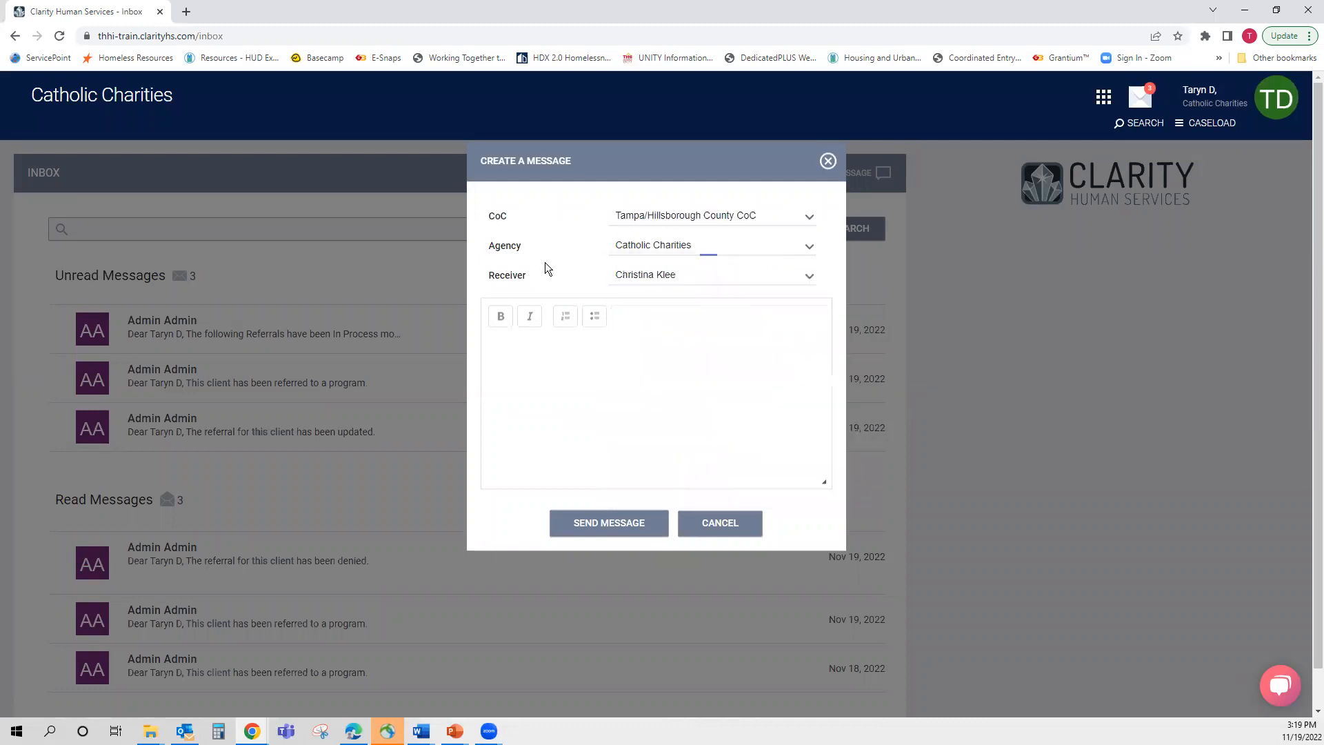
{"action": "left_click", "coordinate": [693, 274]}
{"action": "left_click", "coordinate": [743, 245]}
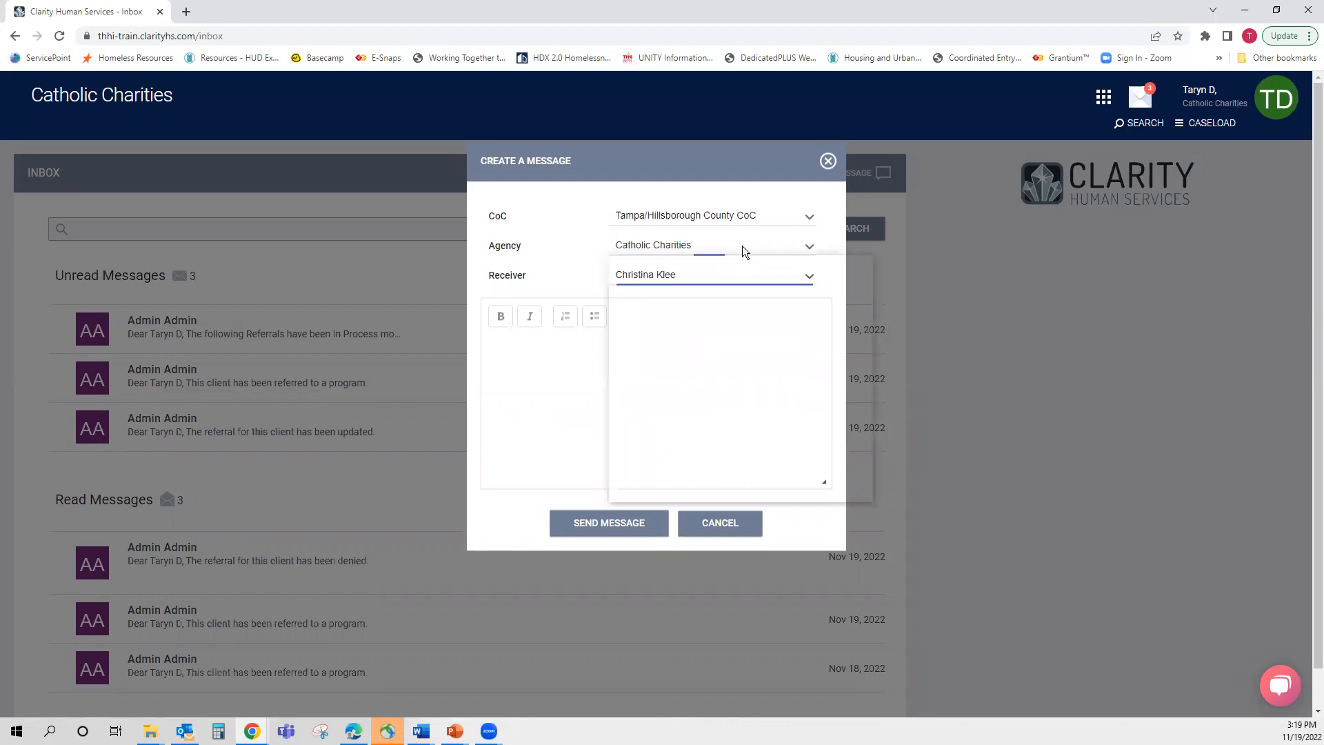
{"action": "left_click", "coordinate": [714, 309]}
{"action": "left_click", "coordinate": [705, 275]}
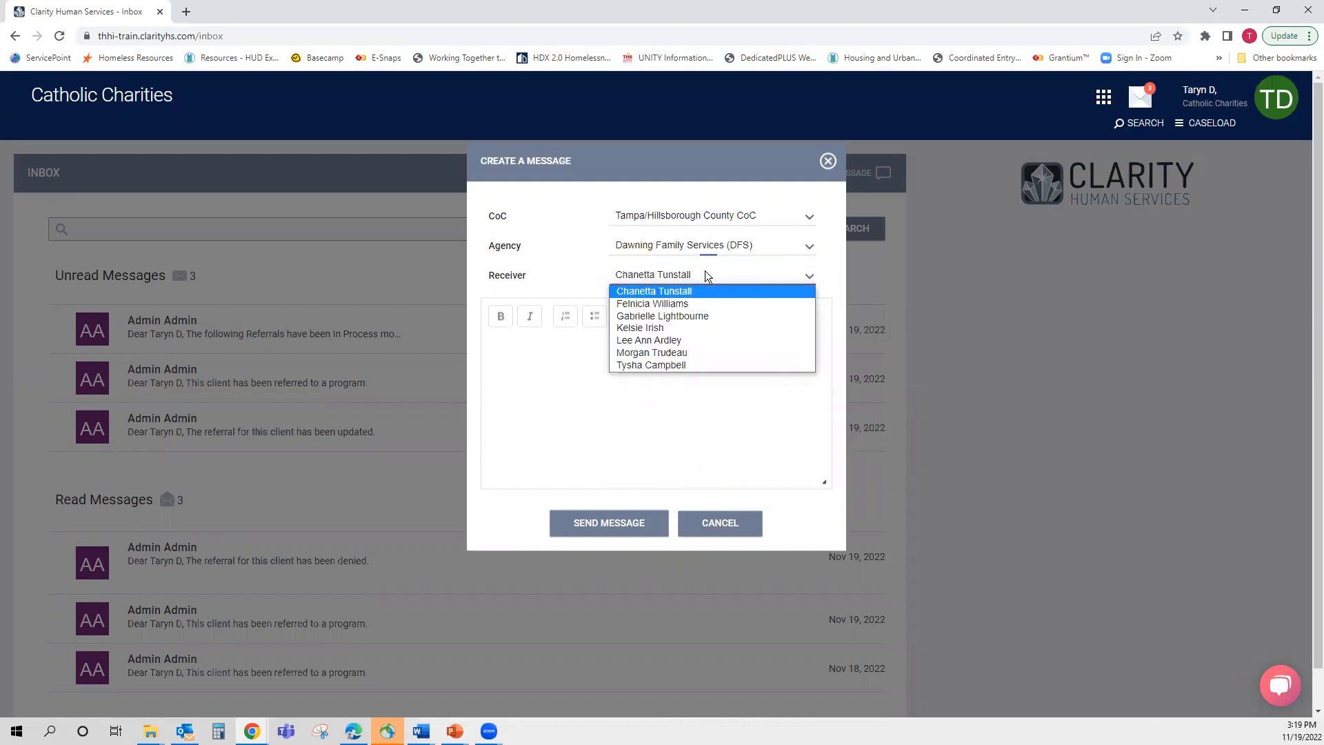
Set the new message's agency to System (THHI), view its available receivers, and discard the message
{"action": "left_click", "coordinate": [704, 252]}
{"action": "left_click", "coordinate": [705, 253]}
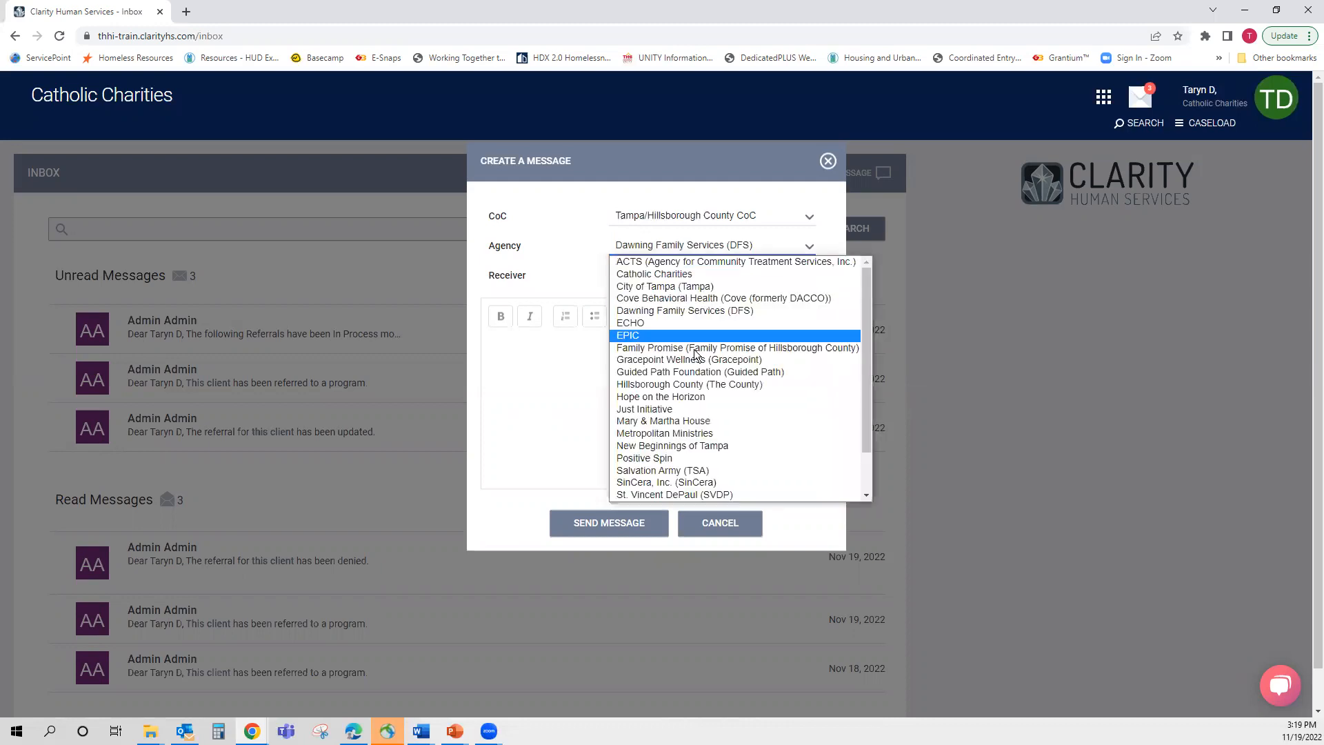
{"action": "scroll", "coordinate": [700, 477], "scroll_direction": "down", "scroll_amount": 1}
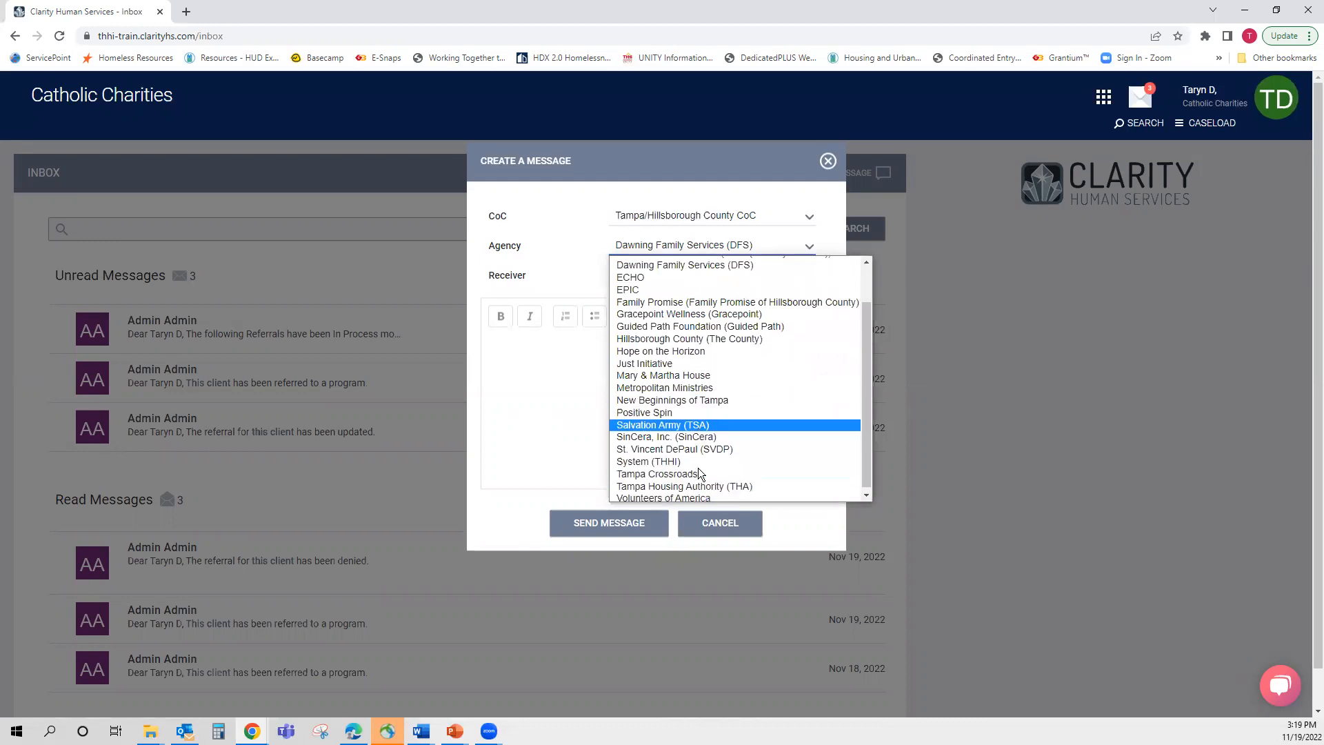
{"action": "scroll", "coordinate": [701, 380], "scroll_direction": "up", "scroll_amount": 1}
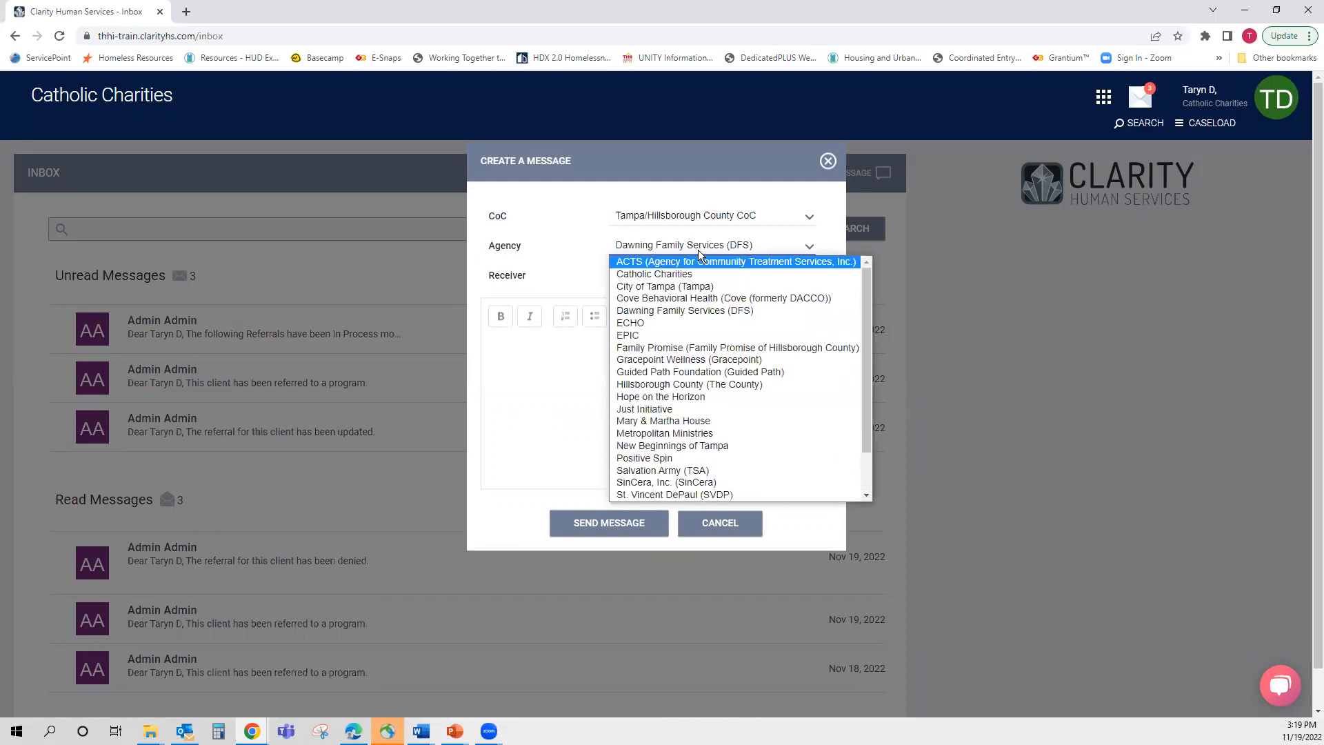
{"action": "scroll", "coordinate": [714, 317], "scroll_direction": "down", "scroll_amount": 1}
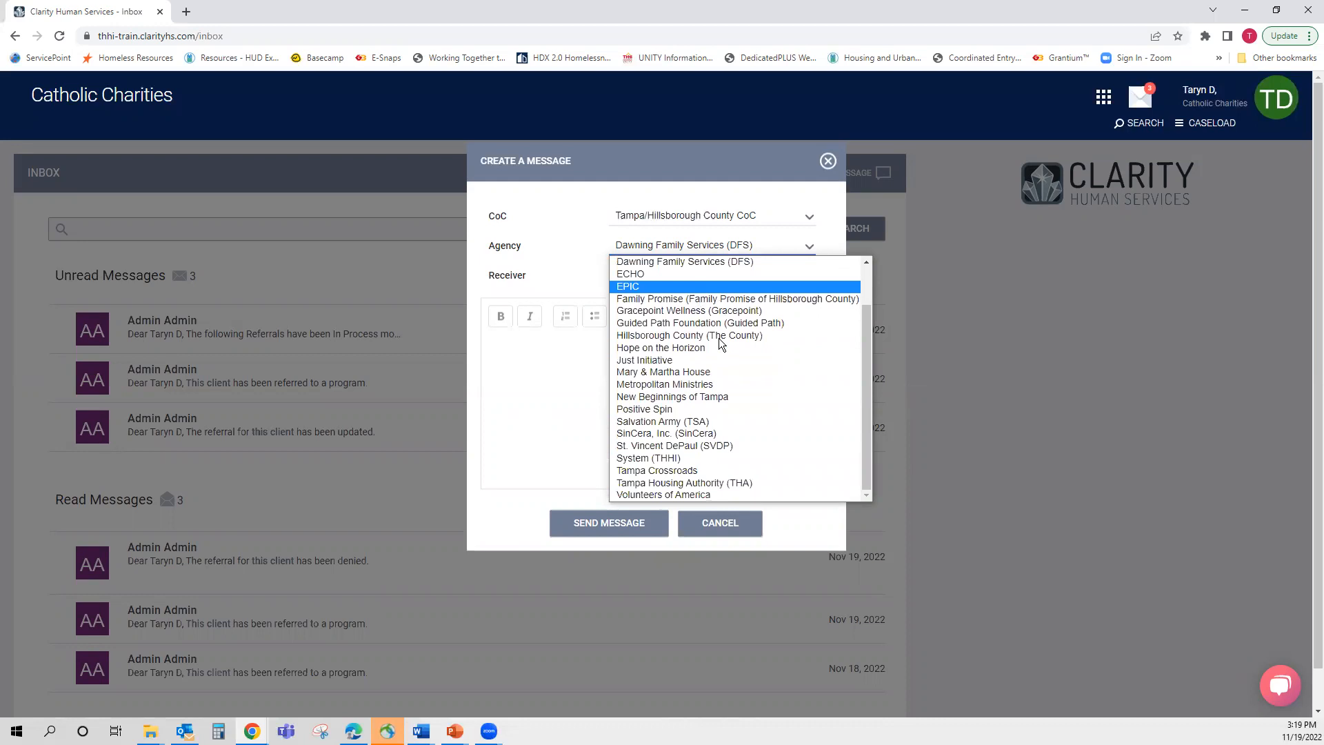
{"action": "left_click", "coordinate": [686, 458]}
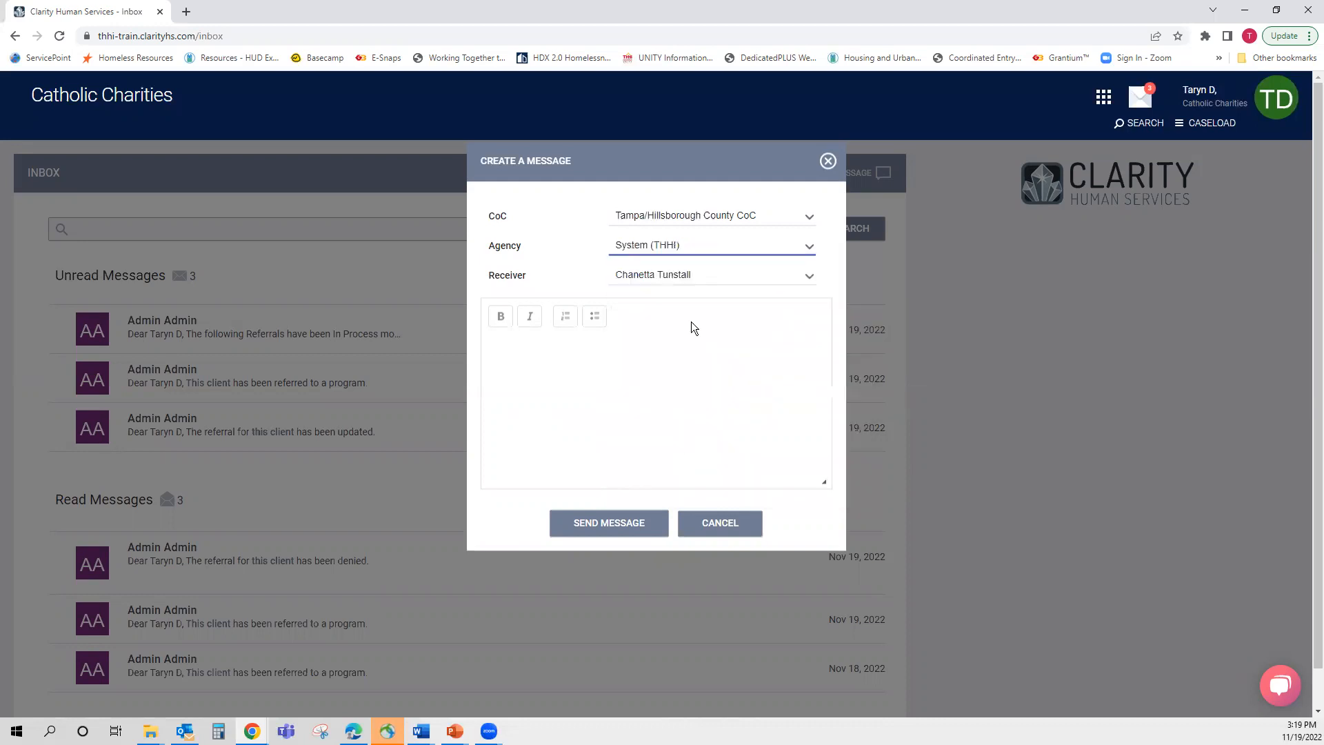
{"action": "left_click", "coordinate": [718, 273]}
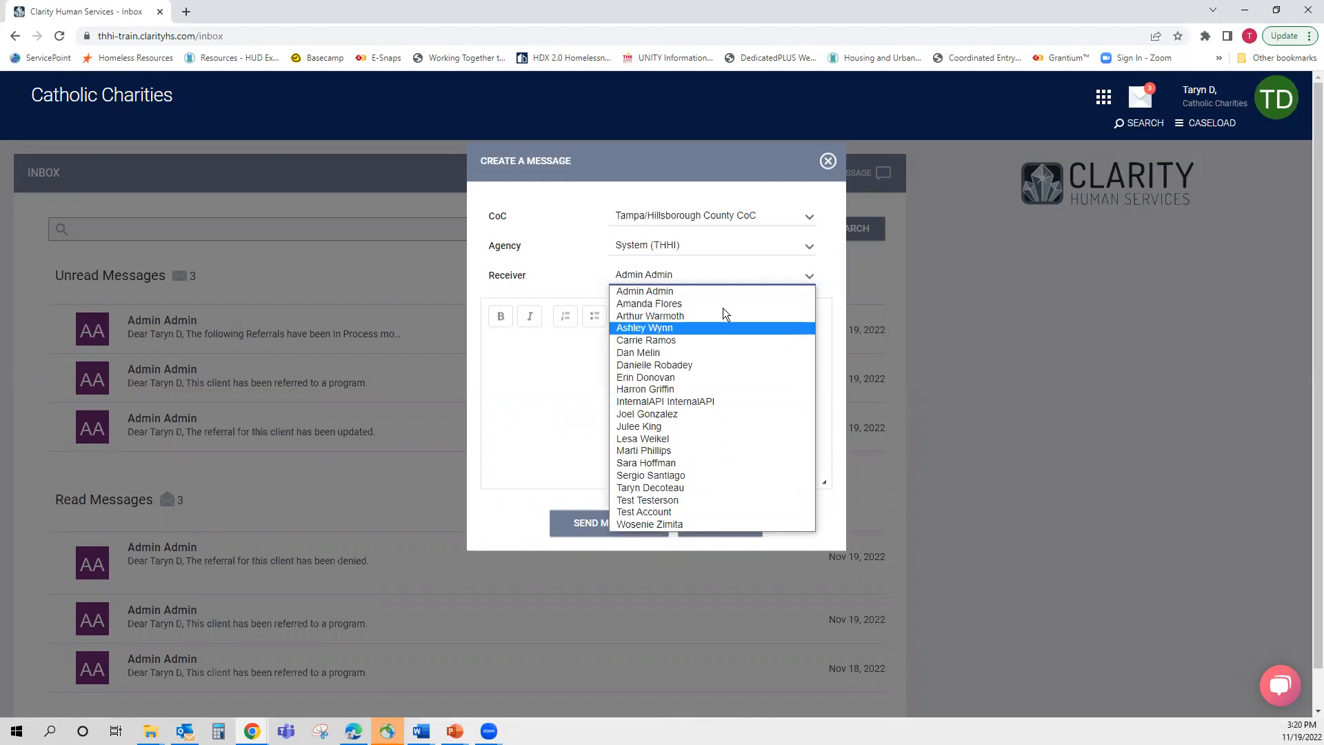
{"action": "left_click", "coordinate": [587, 269]}
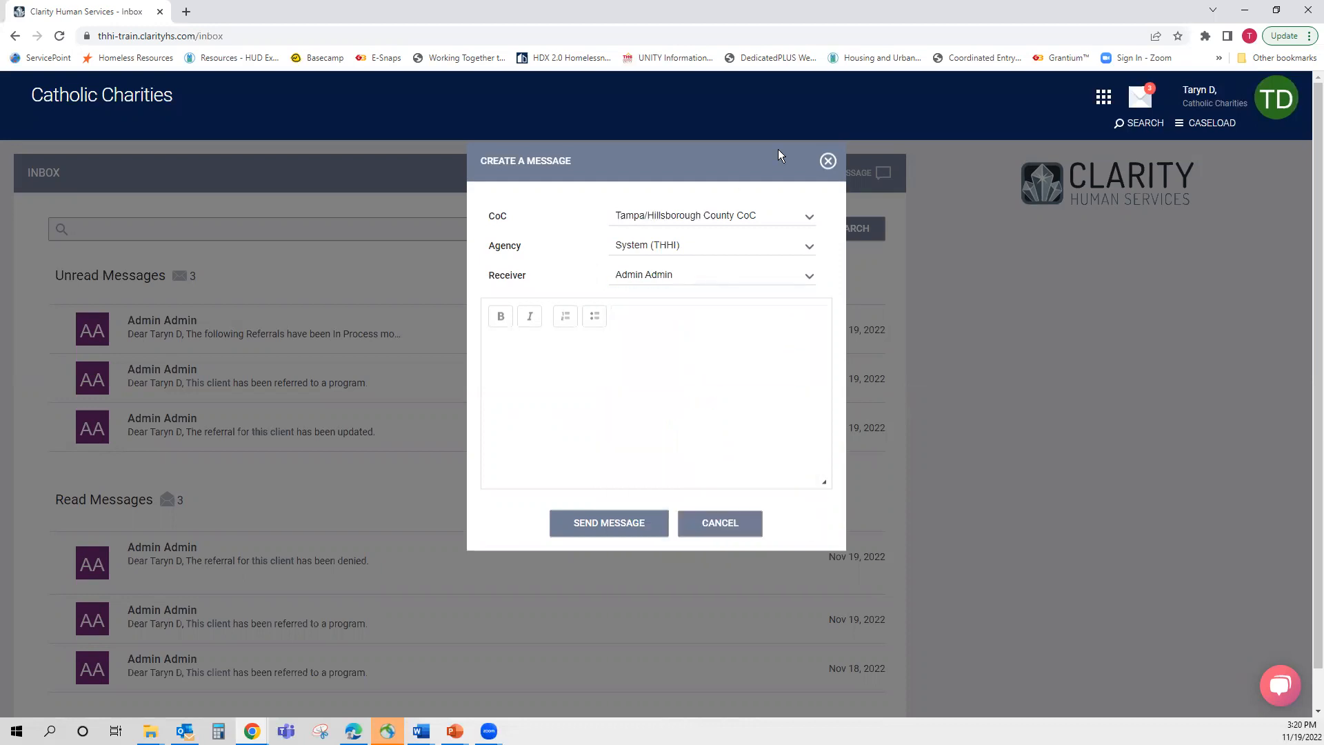
{"action": "left_click", "coordinate": [829, 160]}
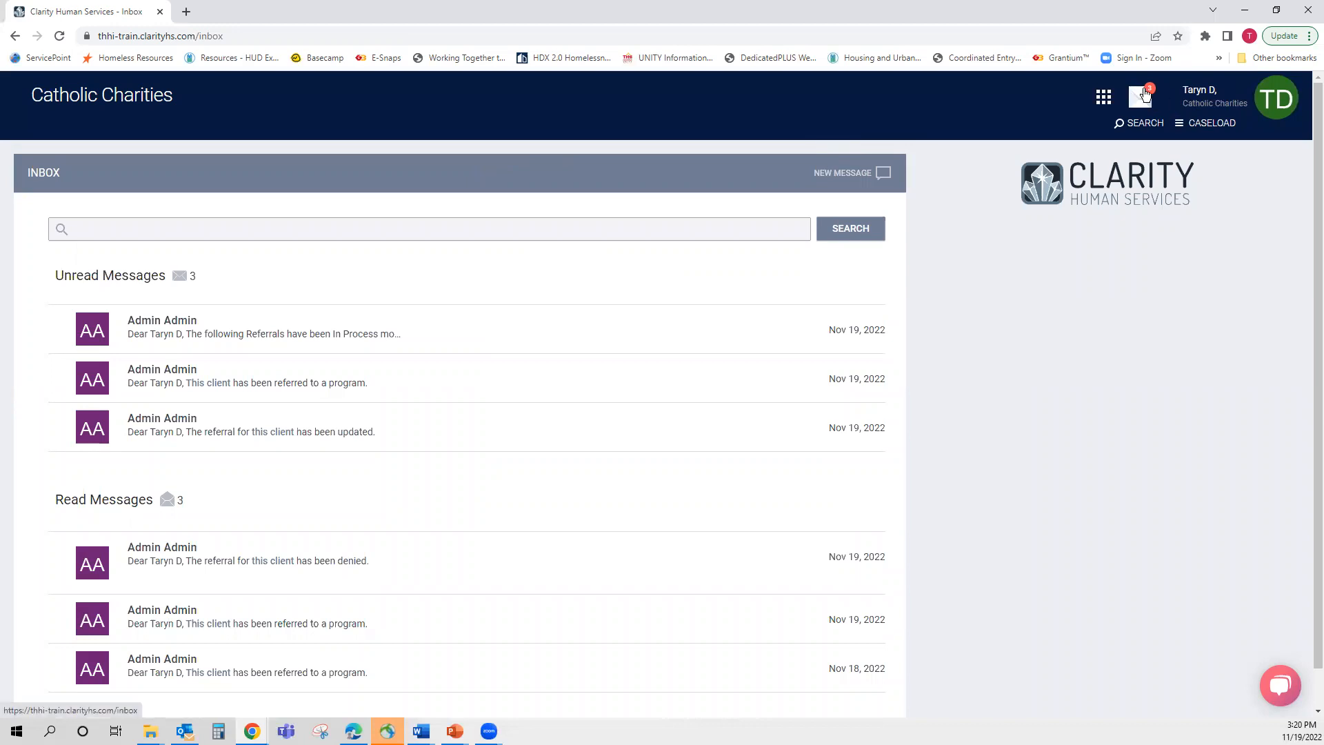
Examine the agency's pending referrals and the clients waiting in the Community Queue
{"action": "left_click", "coordinate": [1151, 124]}
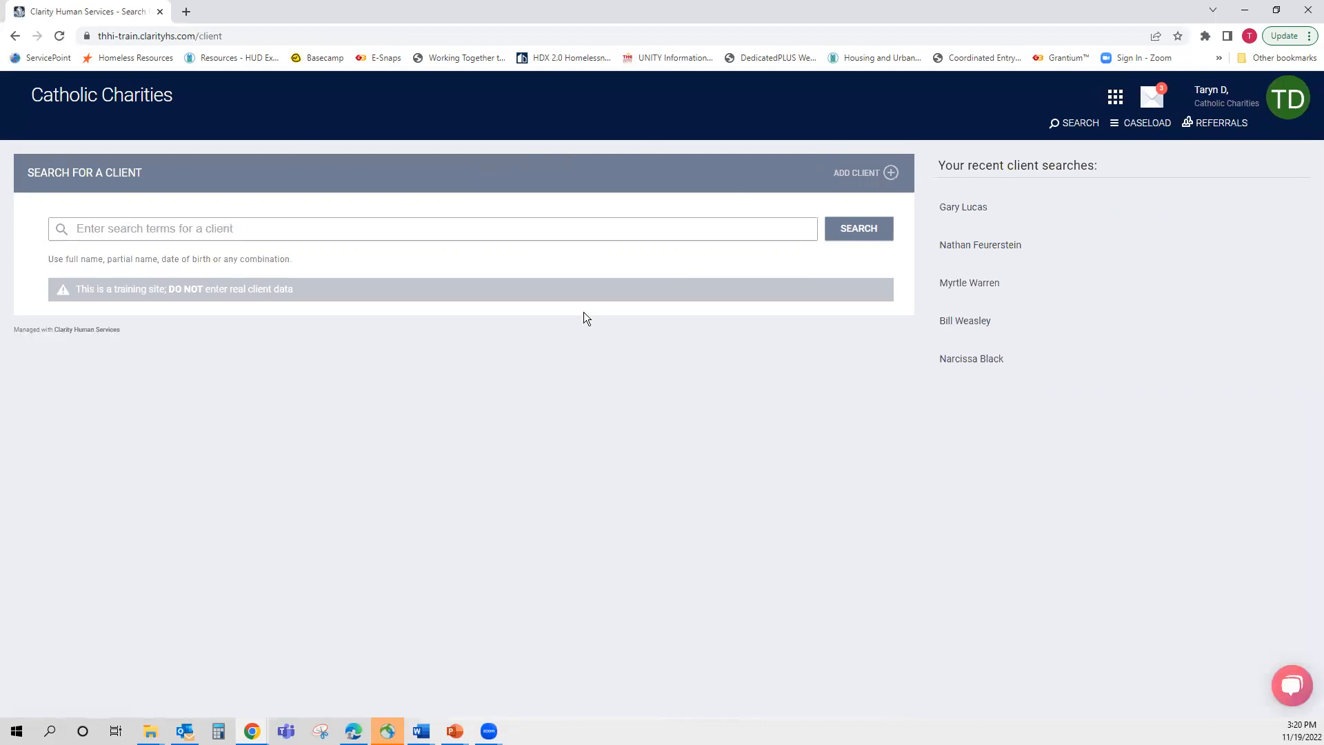
{"action": "left_click", "coordinate": [1204, 125]}
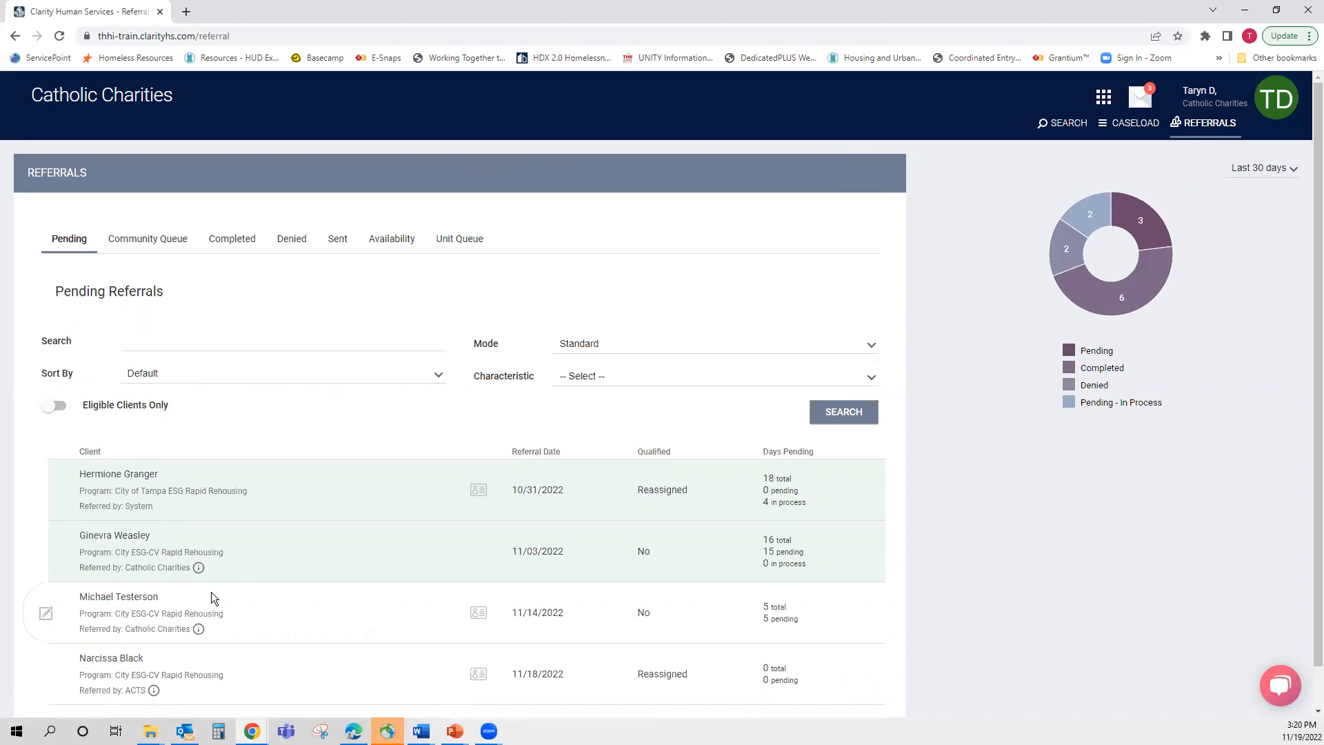
{"action": "scroll", "coordinate": [212, 598], "scroll_direction": "down", "scroll_amount": 1}
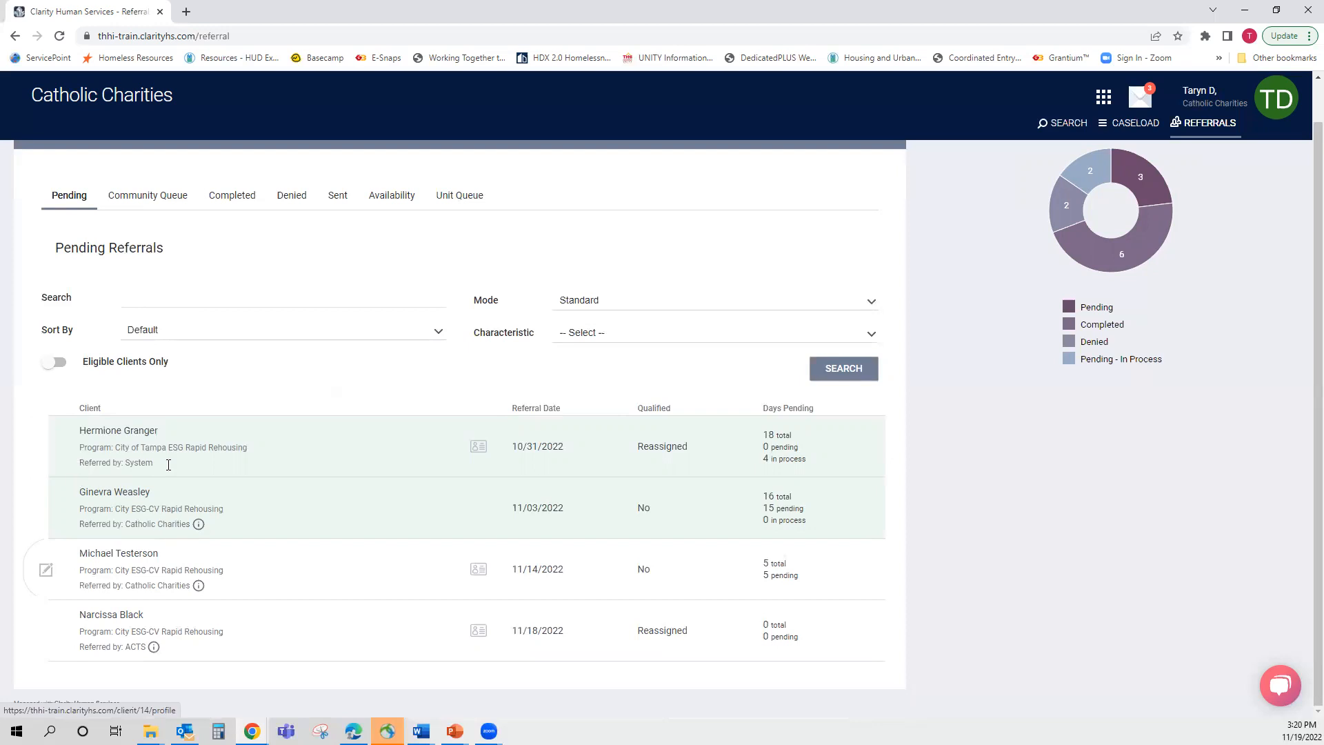
{"action": "left_click", "coordinate": [152, 206]}
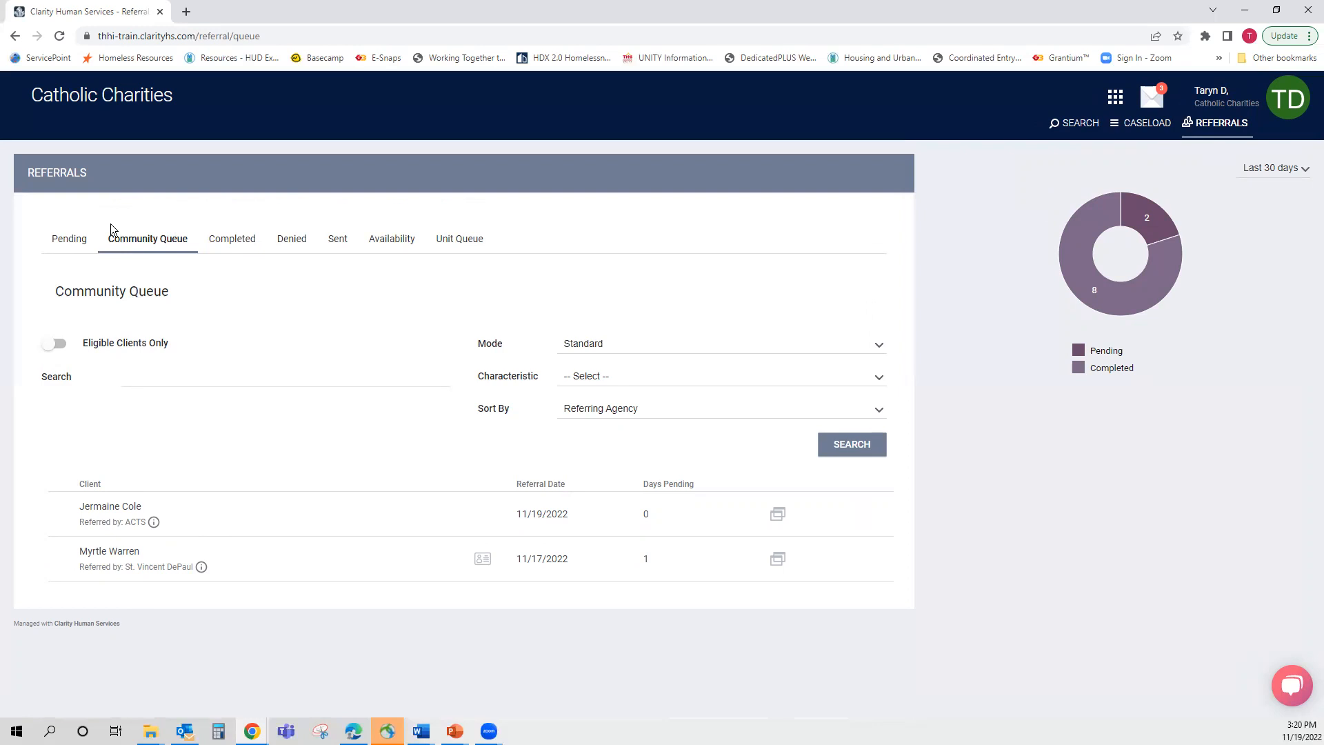
Review the pending City of Tampa ESG Rapid Rehousing referral dated 10/31/2022 and bring up the referred client's history
{"action": "left_click", "coordinate": [65, 238]}
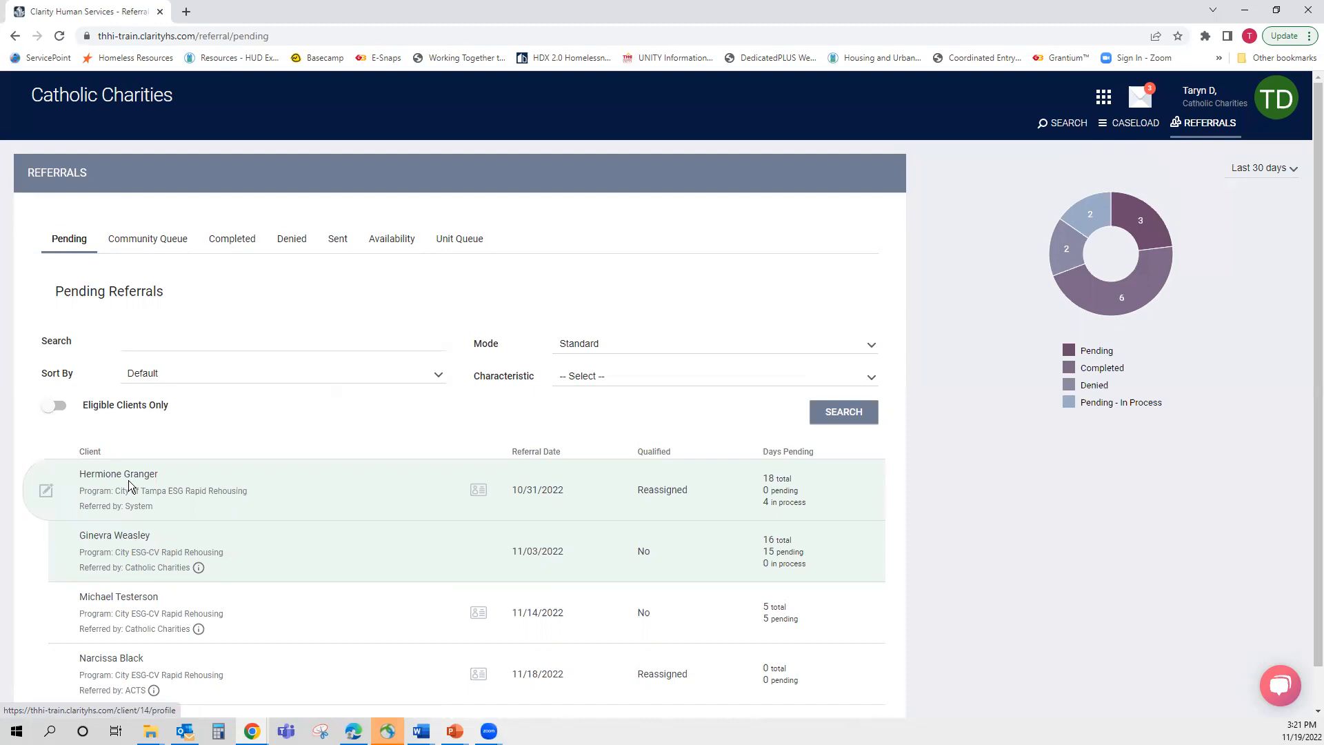
{"action": "left_click", "coordinate": [46, 494]}
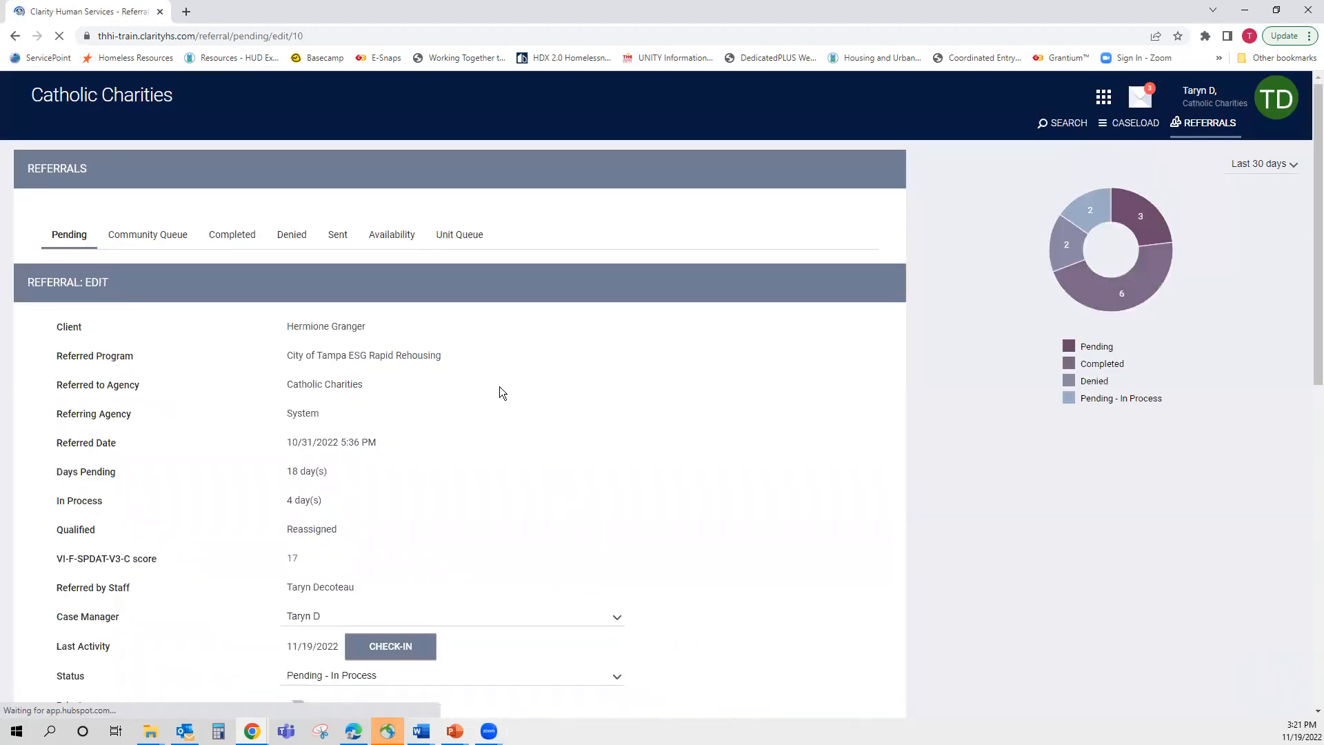
{"action": "scroll", "coordinate": [499, 387], "scroll_direction": "down", "scroll_amount": 2}
{"action": "scroll", "coordinate": [389, 291], "scroll_direction": "up", "scroll_amount": 2}
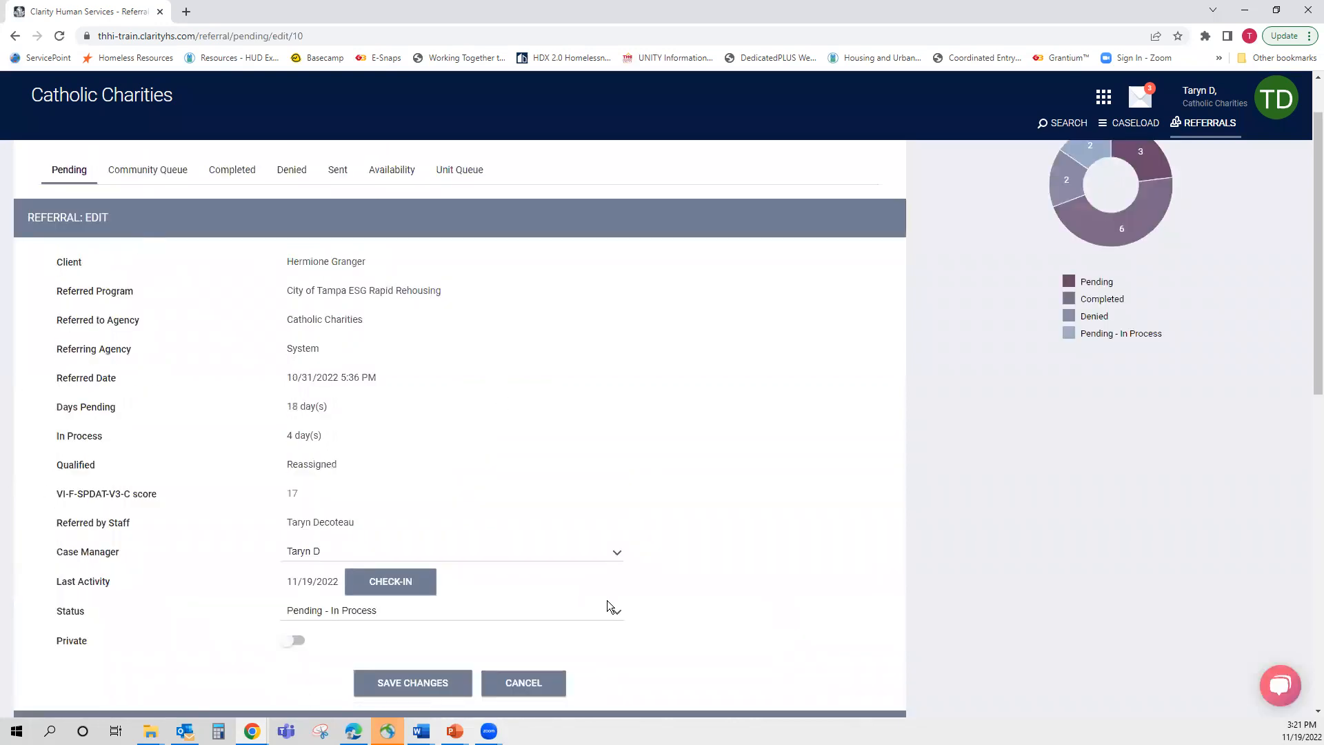
{"action": "scroll", "coordinate": [705, 520], "scroll_direction": "down", "scroll_amount": 4}
{"action": "scroll", "coordinate": [705, 520], "scroll_direction": "up", "scroll_amount": 5}
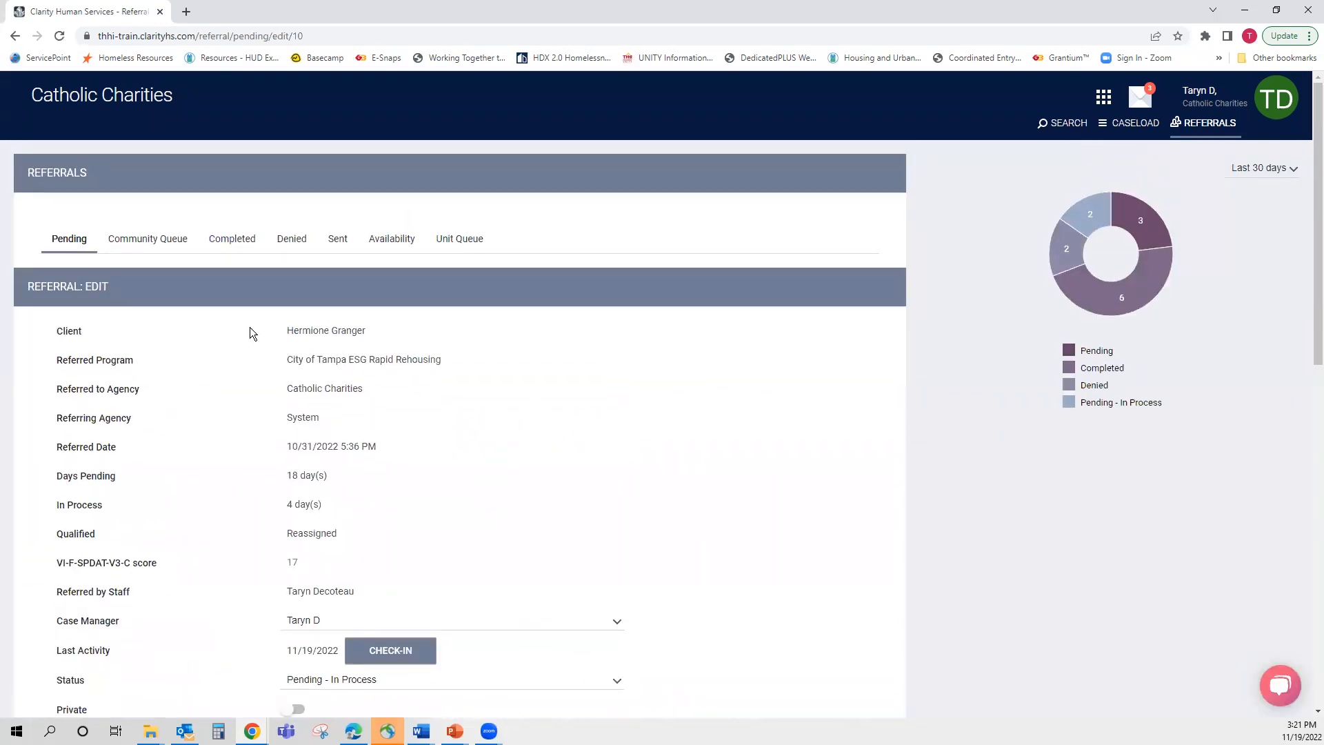
{"action": "left_click", "coordinate": [318, 336]}
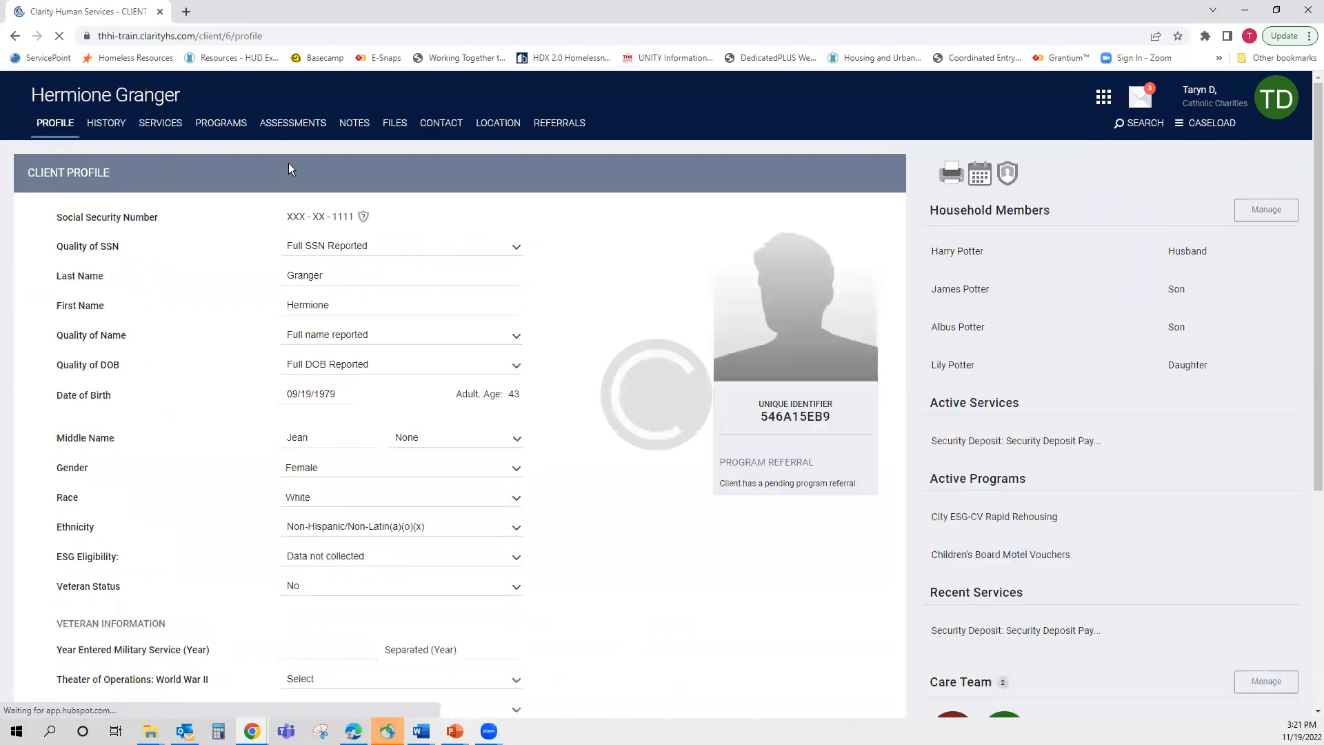
{"action": "left_click", "coordinate": [122, 131]}
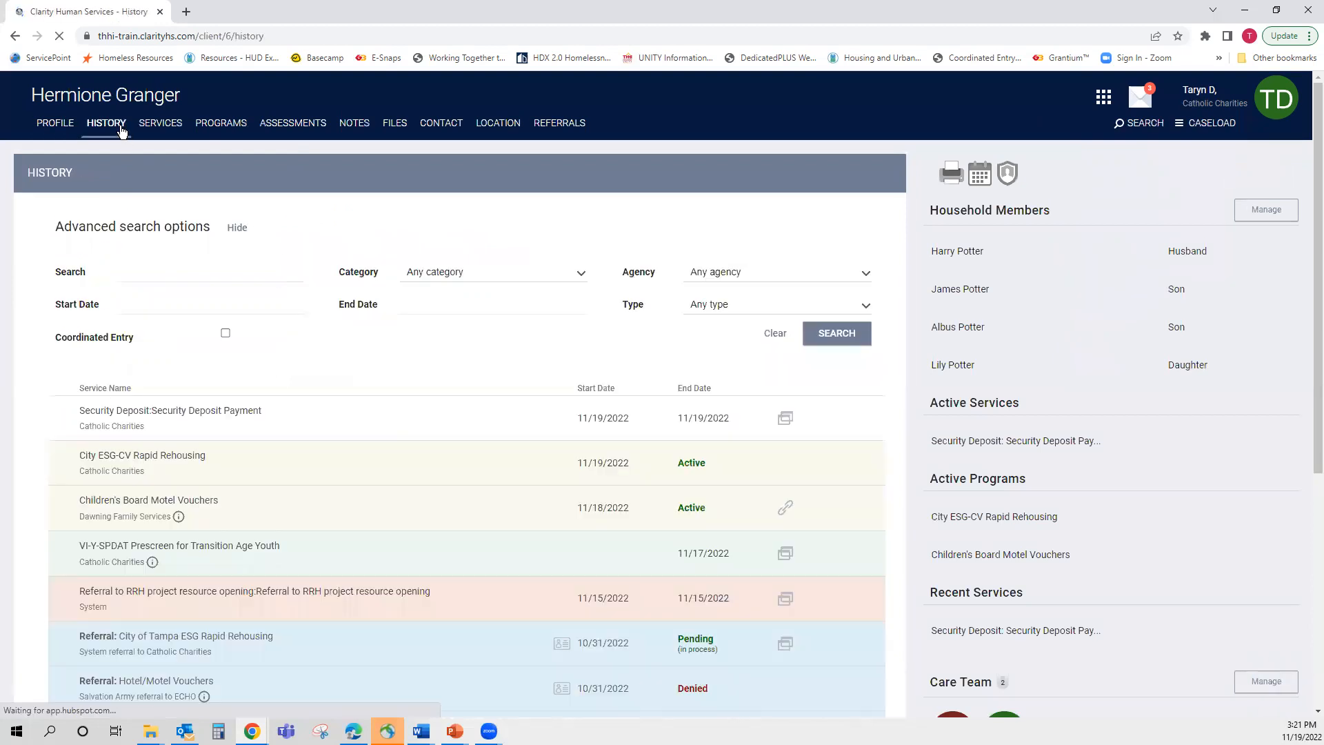
Filter the client's history to Coordinated Entry records and review the resulting assessments, events, referrals and programs
{"action": "scroll", "coordinate": [258, 400], "scroll_direction": "down", "scroll_amount": 1}
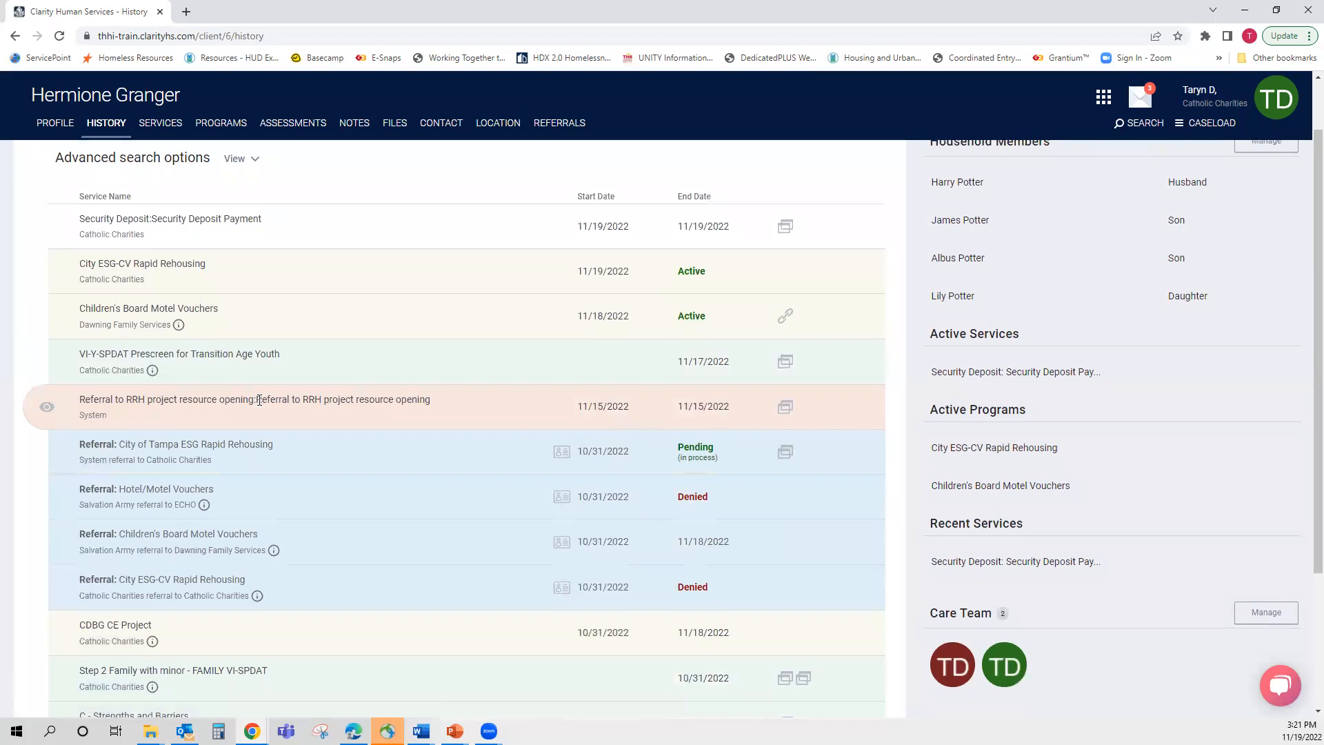
{"action": "scroll", "coordinate": [259, 401], "scroll_direction": "down", "scroll_amount": 3}
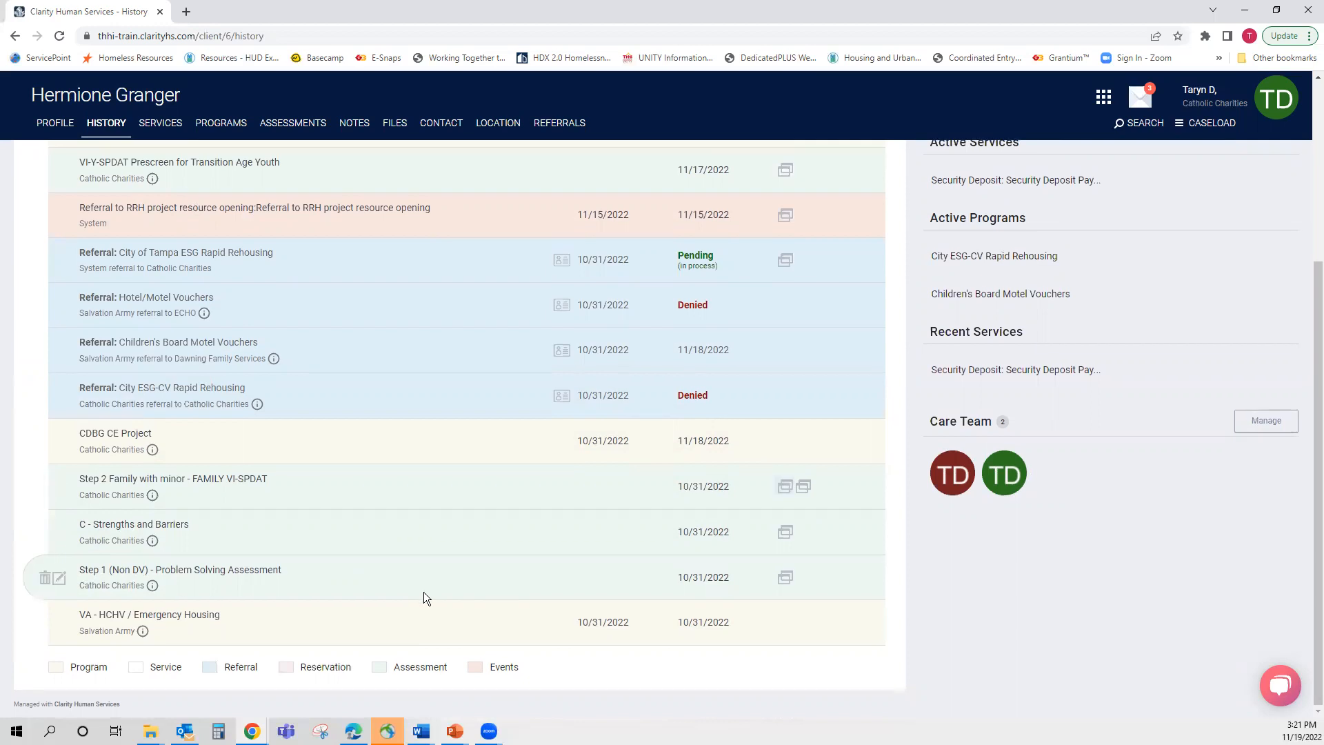
{"action": "scroll", "coordinate": [424, 598], "scroll_direction": "up", "scroll_amount": 5}
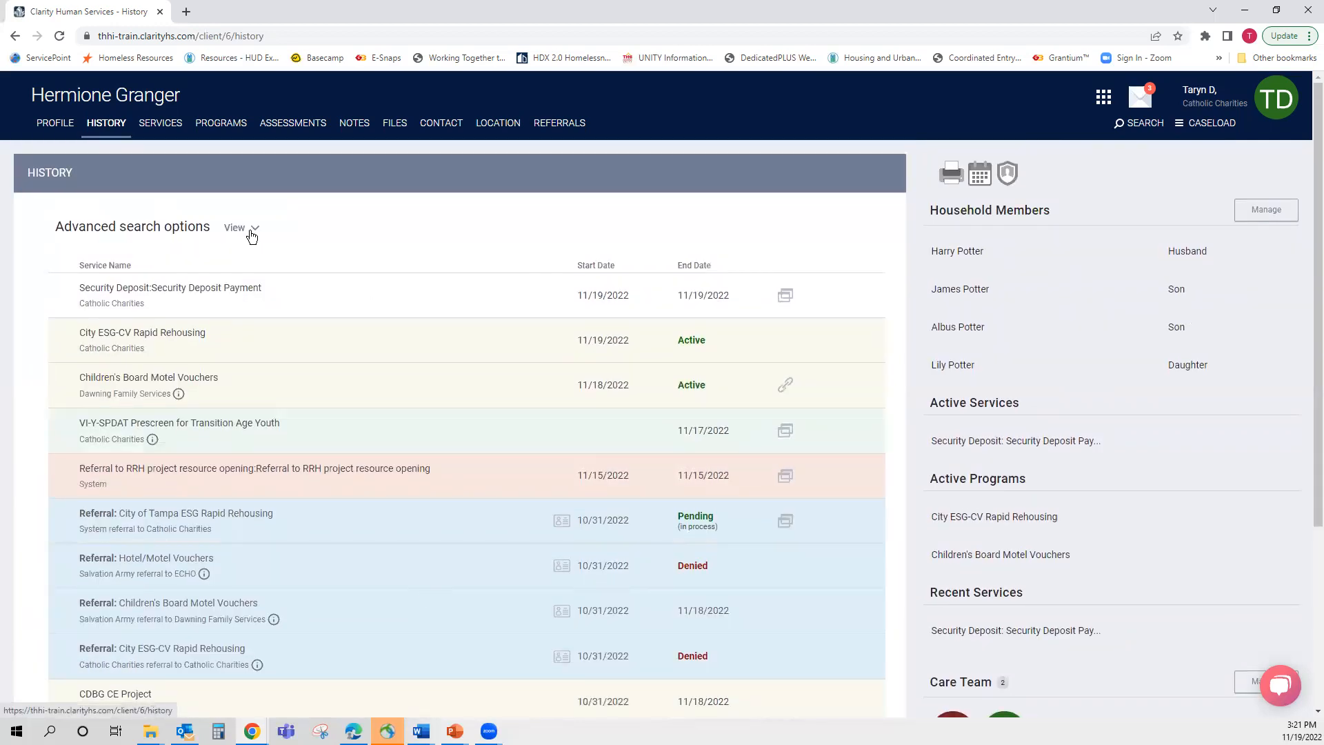
{"action": "left_click", "coordinate": [252, 235]}
{"action": "left_click", "coordinate": [154, 344]}
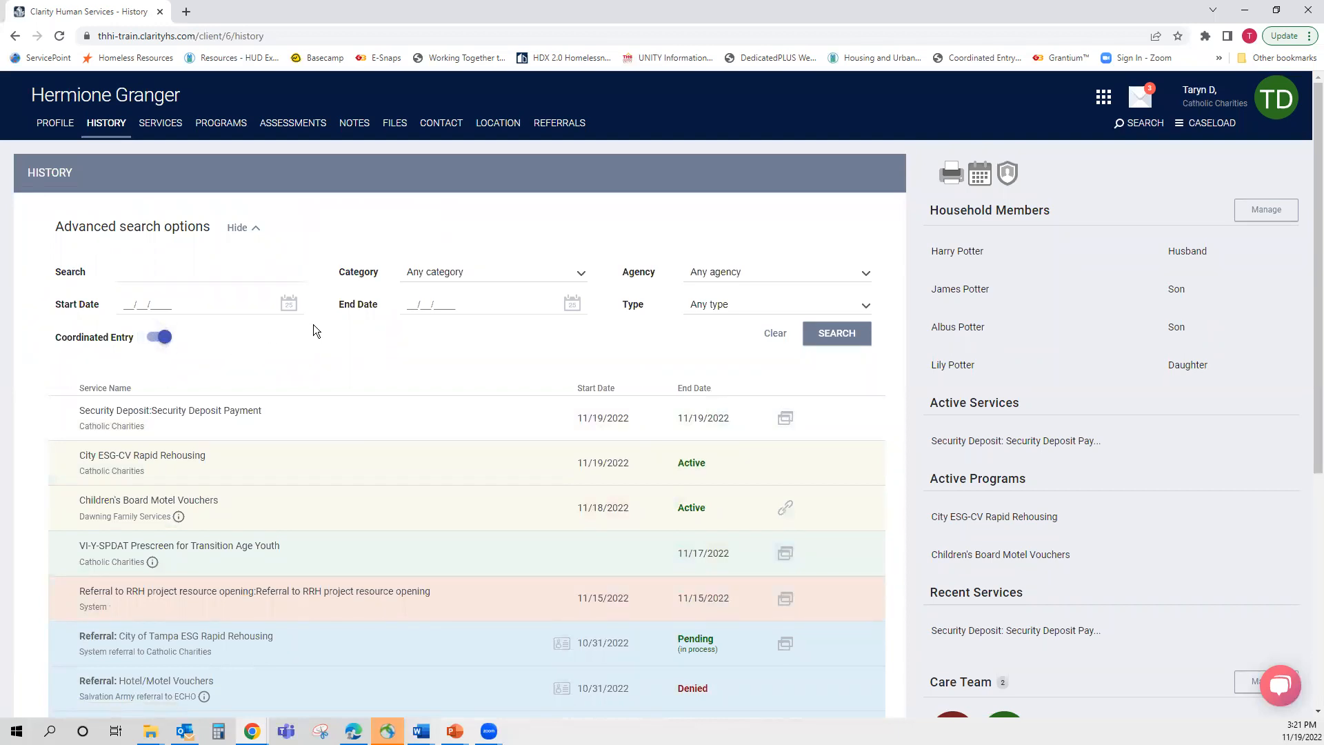
{"action": "left_click", "coordinate": [819, 338]}
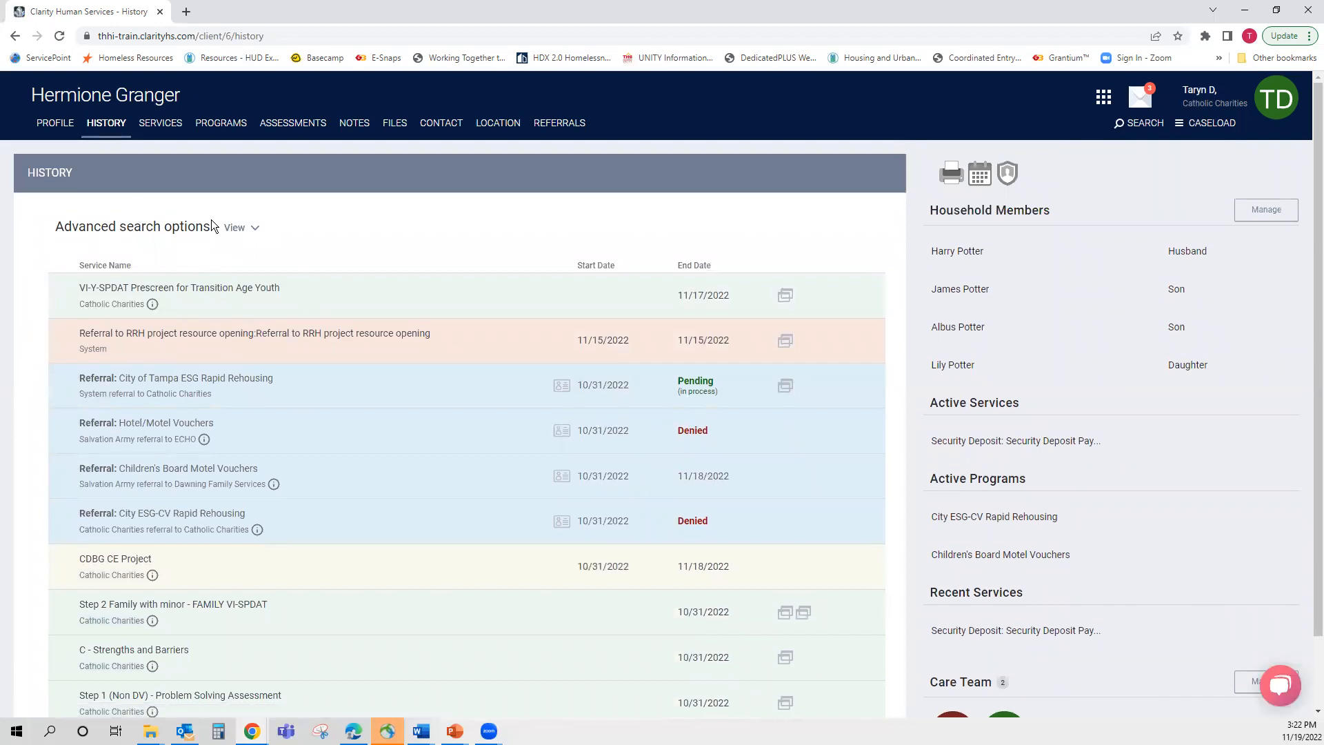
{"action": "scroll", "coordinate": [269, 541], "scroll_direction": "down", "scroll_amount": 1}
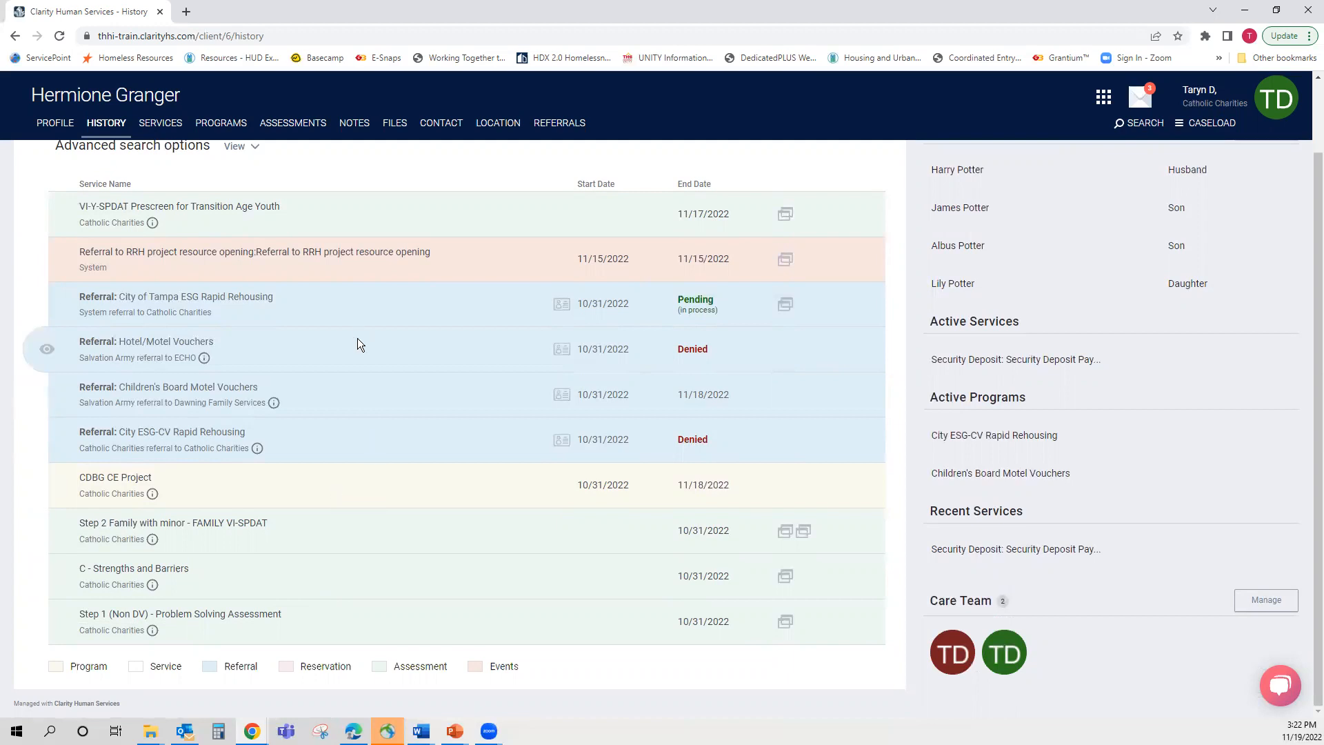
{"action": "scroll", "coordinate": [358, 345], "scroll_direction": "up", "scroll_amount": 1}
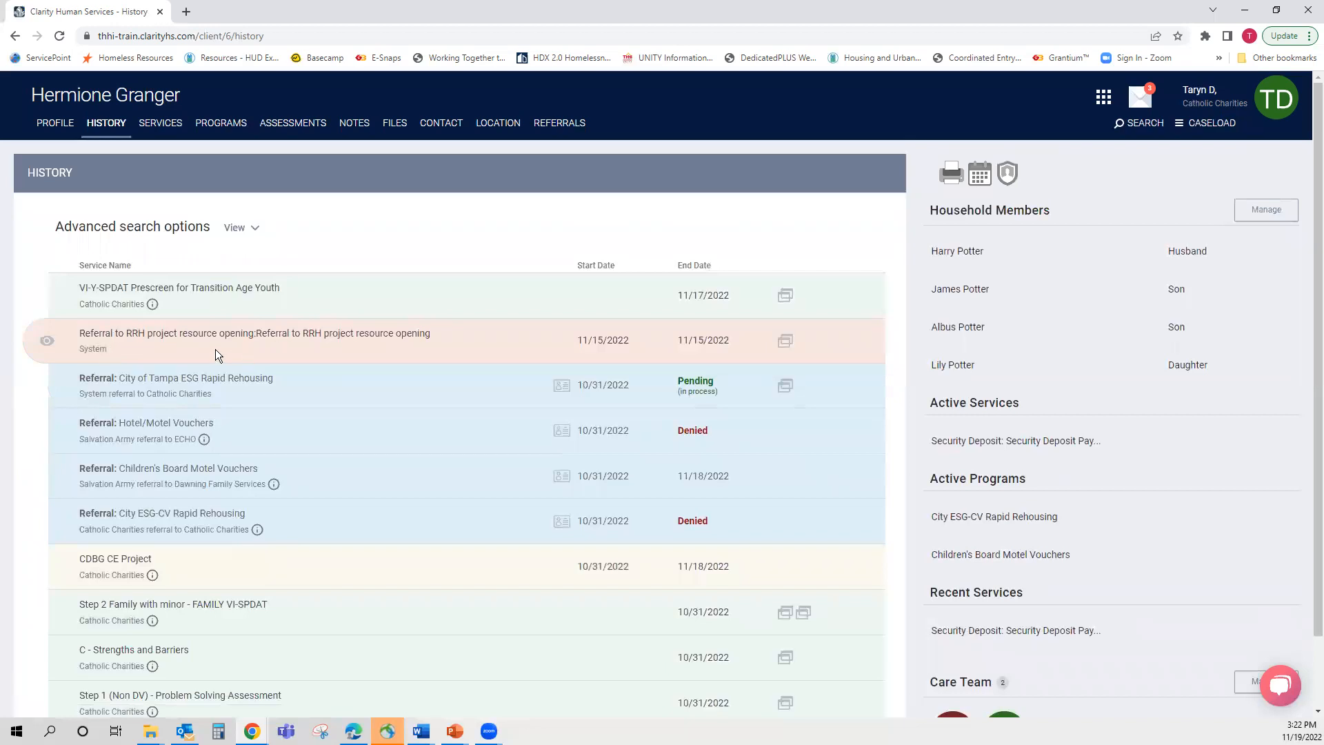
{"action": "scroll", "coordinate": [384, 435], "scroll_direction": "down", "scroll_amount": 1}
{"action": "scroll", "coordinate": [207, 247], "scroll_direction": "up", "scroll_amount": 1}
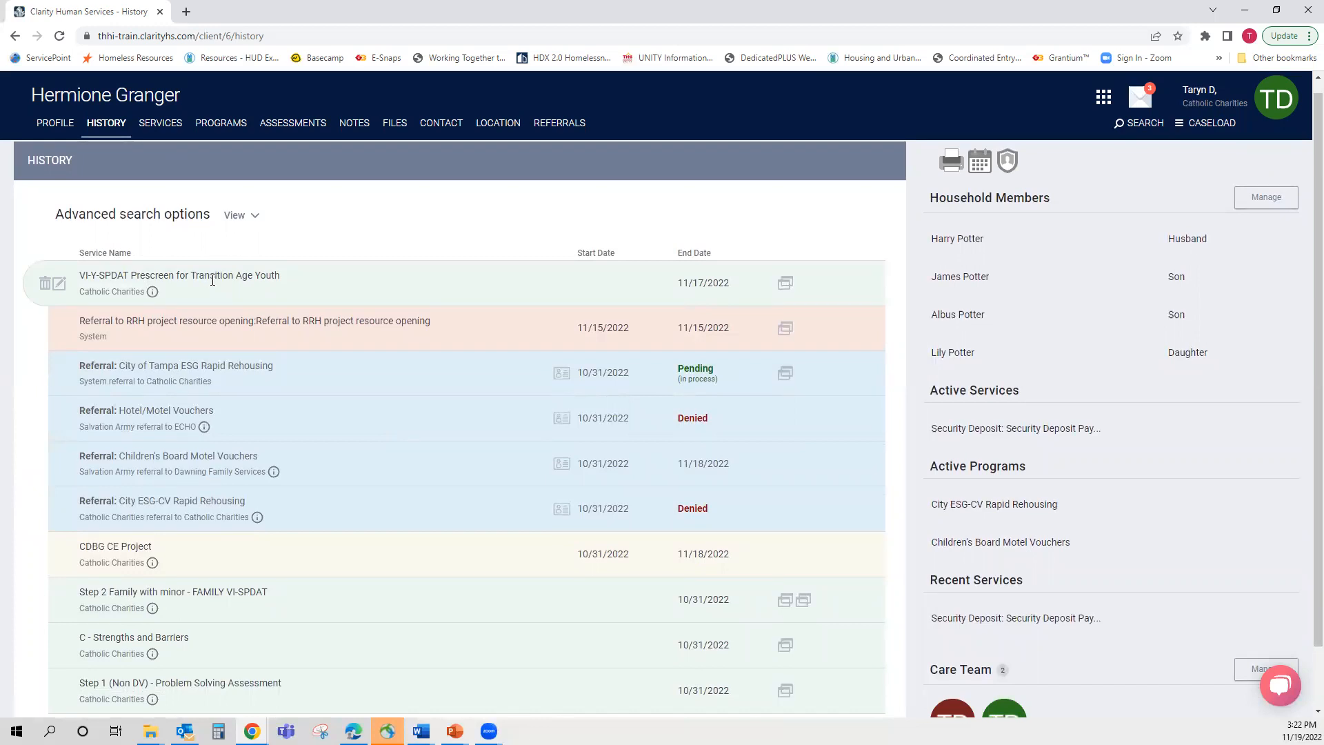
{"action": "scroll", "coordinate": [324, 482], "scroll_direction": "down", "scroll_amount": 1}
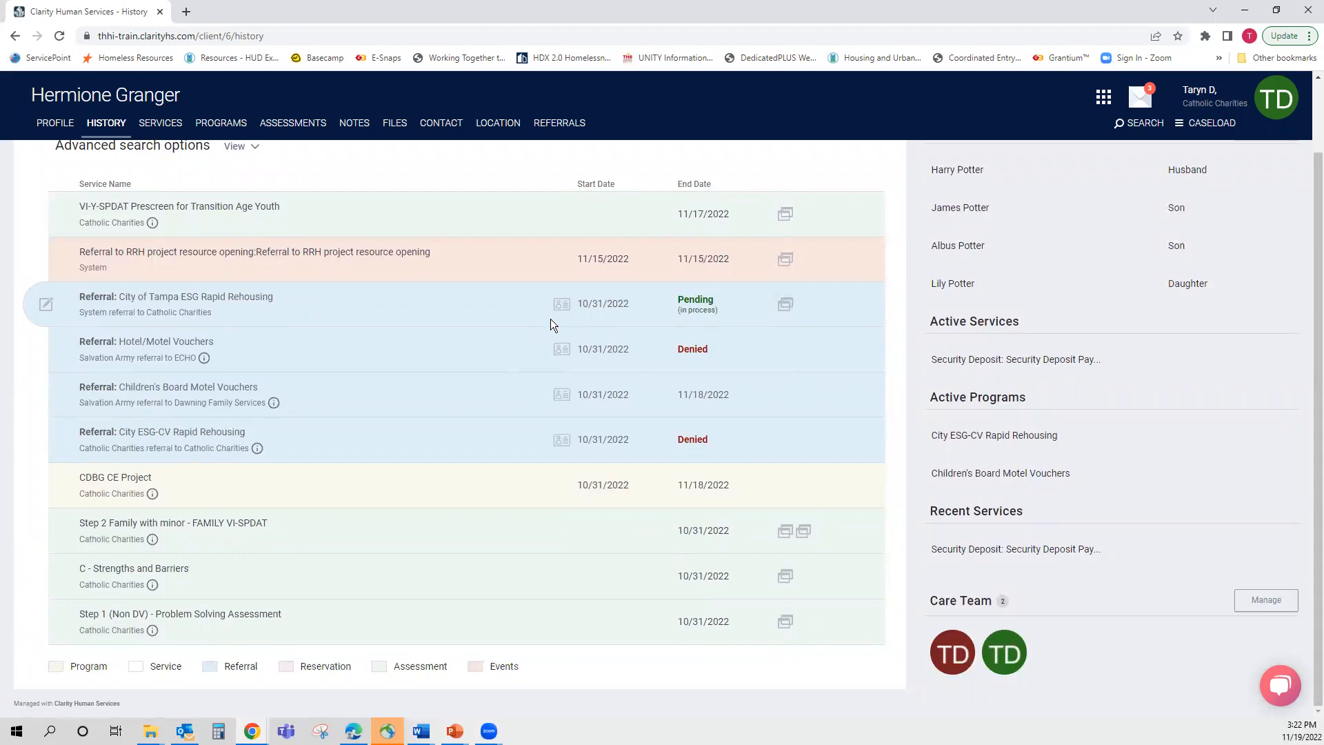
{"action": "scroll", "coordinate": [552, 324], "scroll_direction": "up", "scroll_amount": 1}
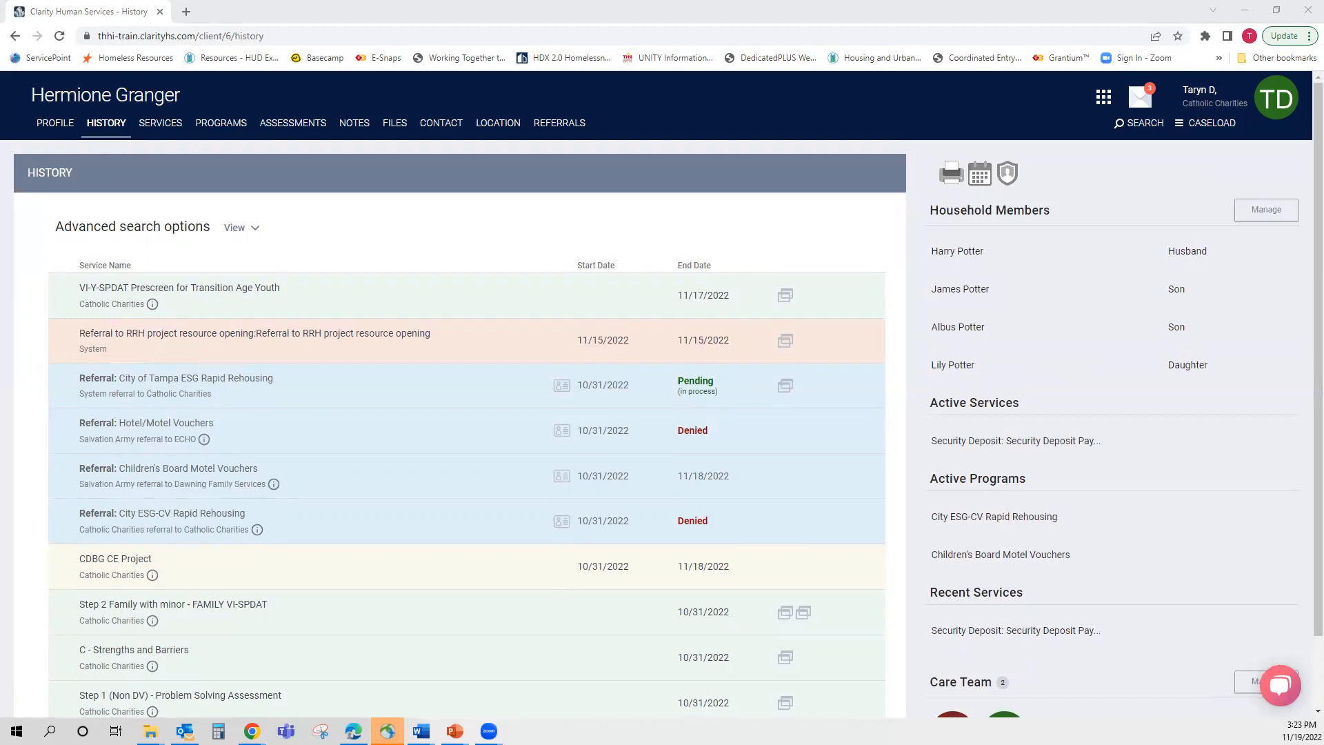
{"action": "key", "text": "alt+Tab"}
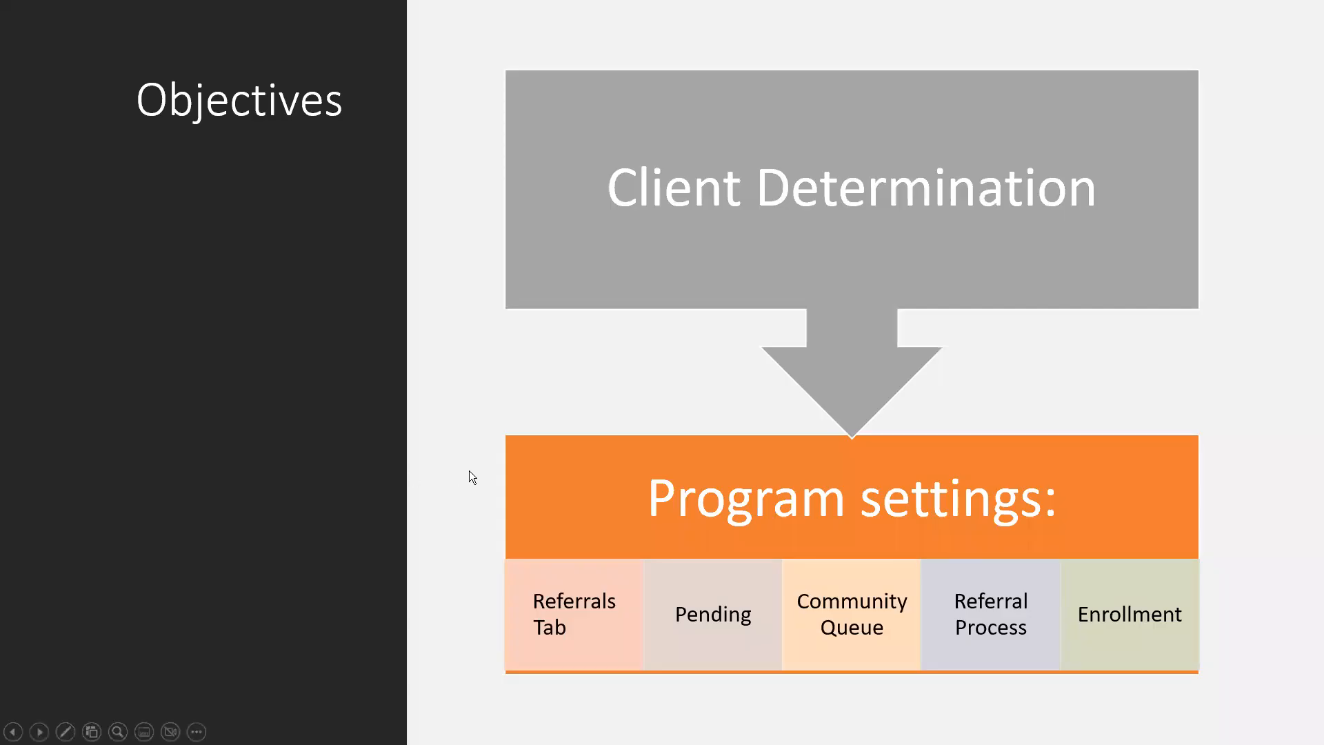
{"action": "left_click", "coordinate": [39, 732]}
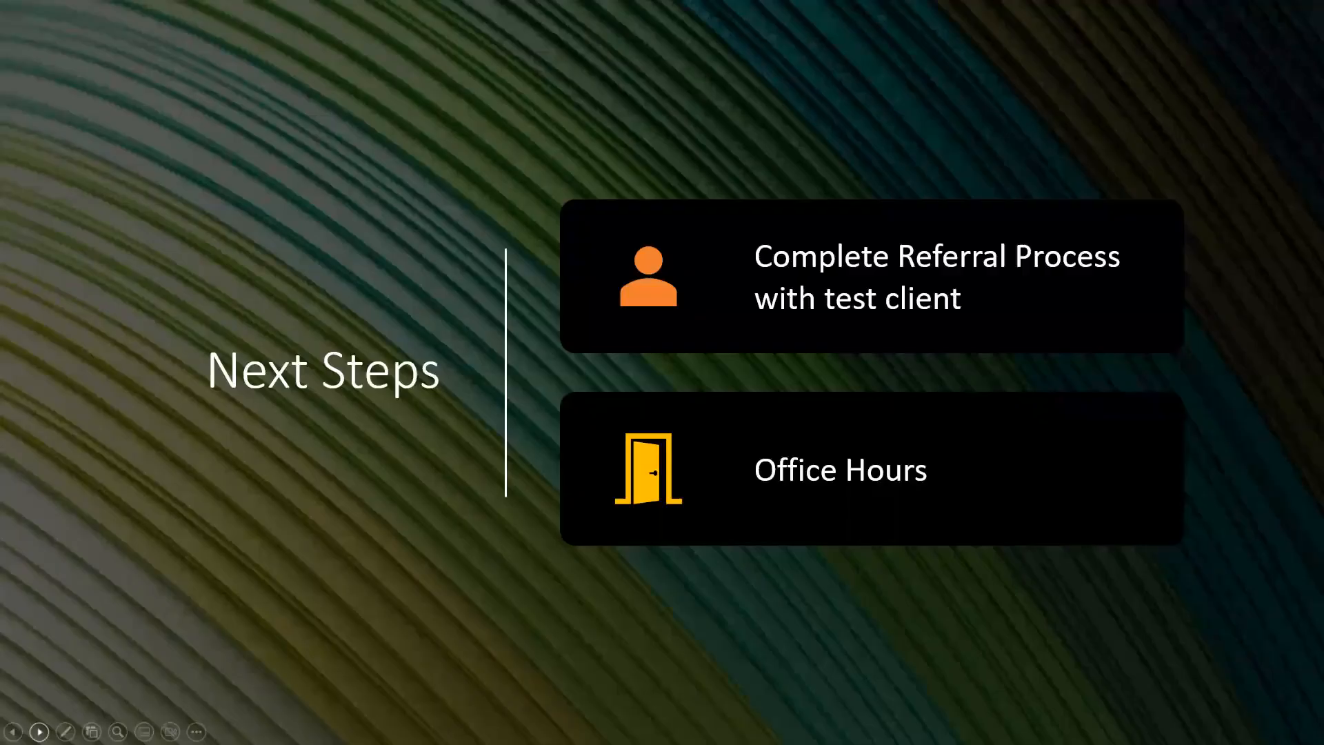